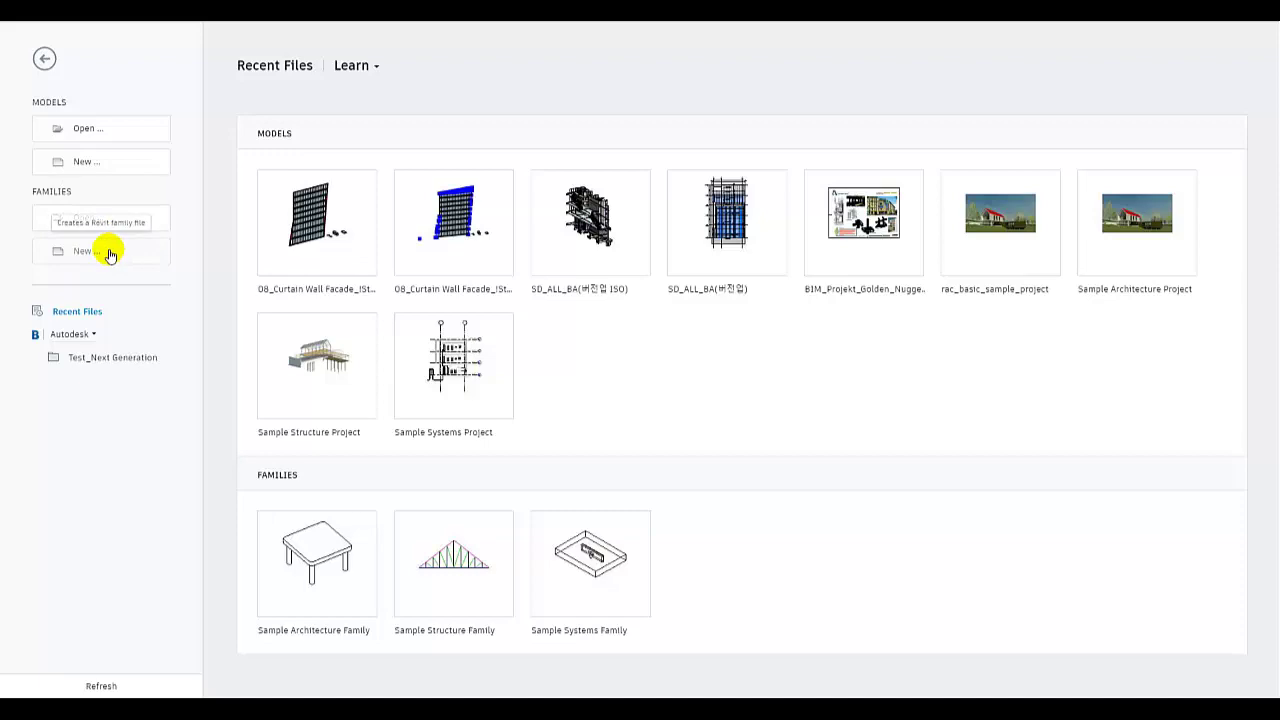
Step: Create a new mass family from the Conceptual Mass > Metric Mass.rft template
click(110, 254)
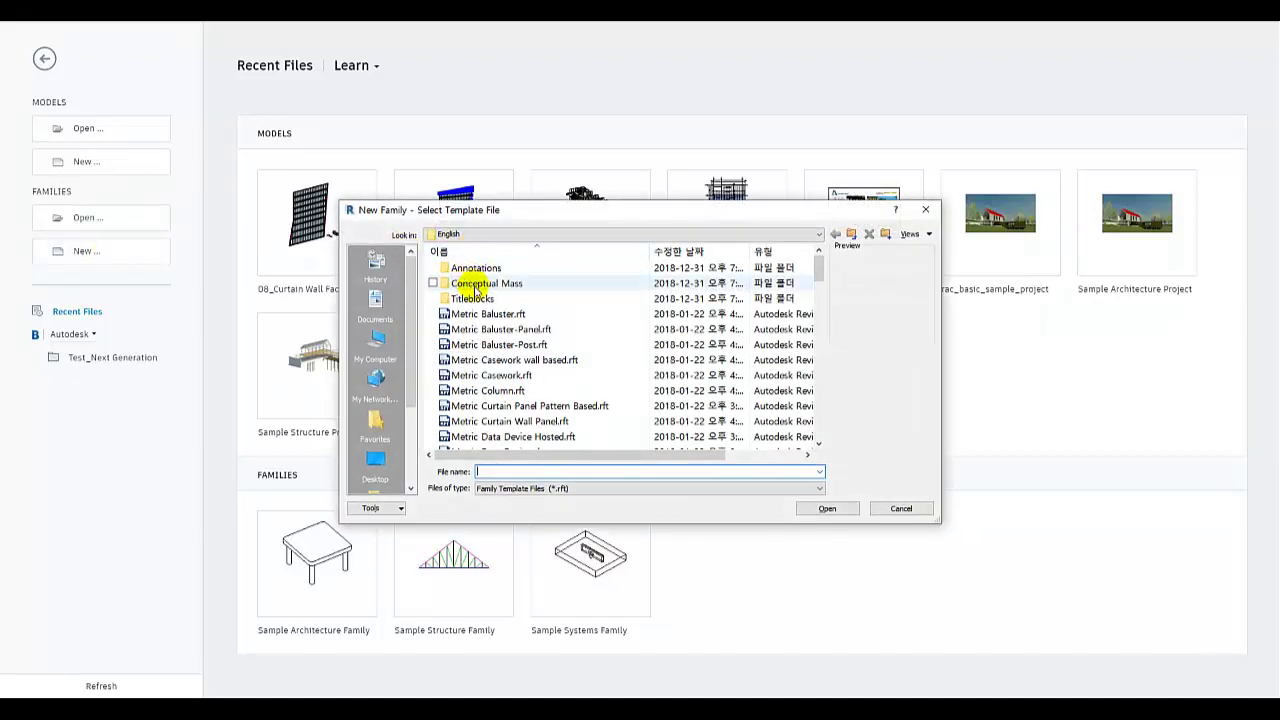
double_click(476, 285)
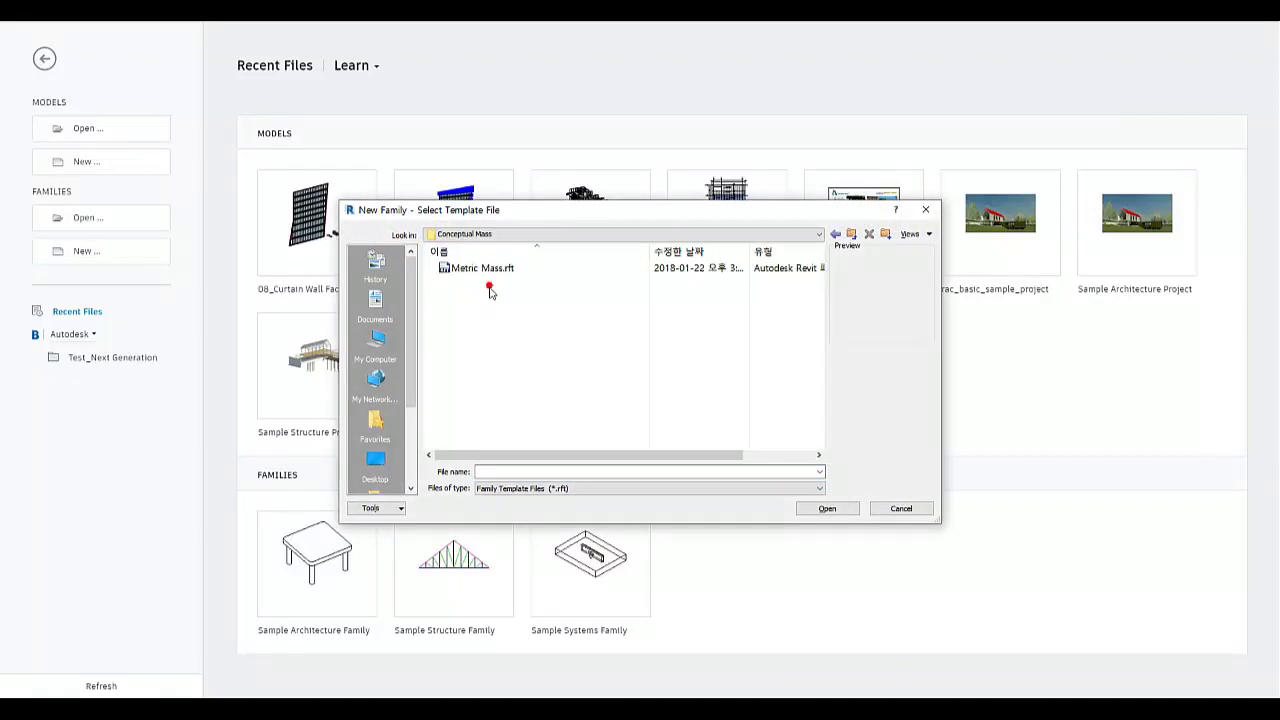
click(482, 269)
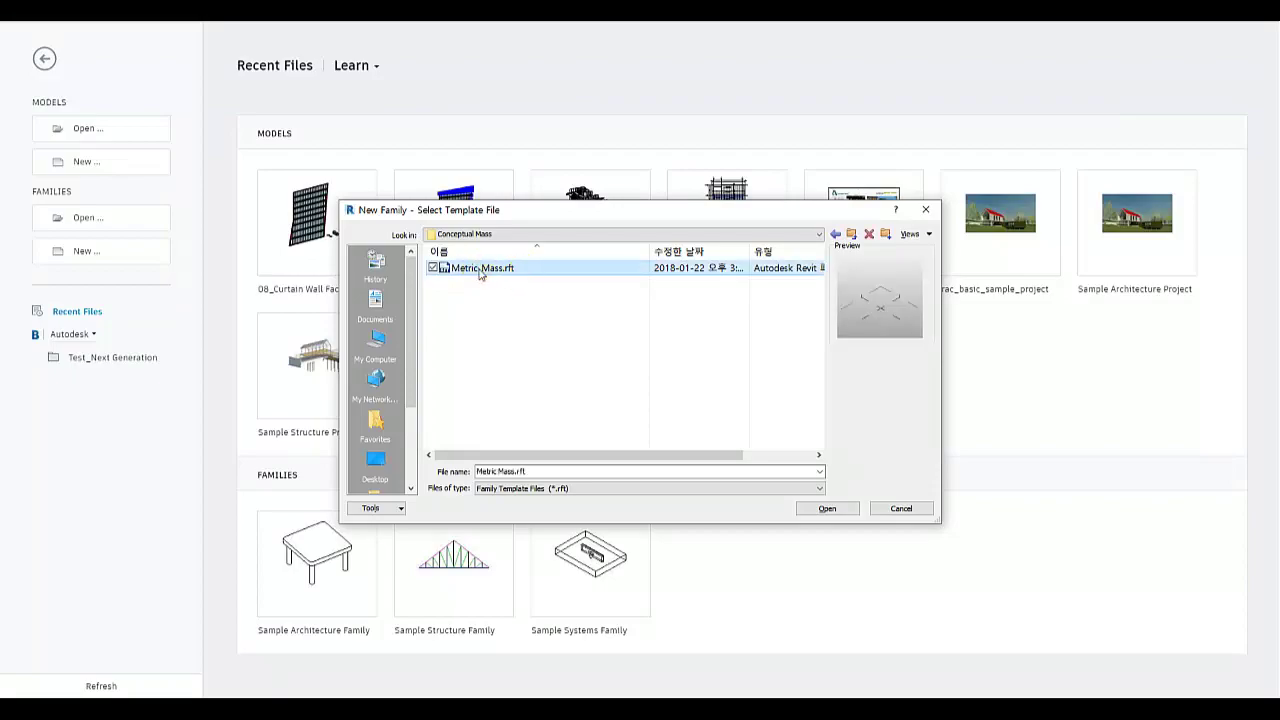
double_click(480, 270)
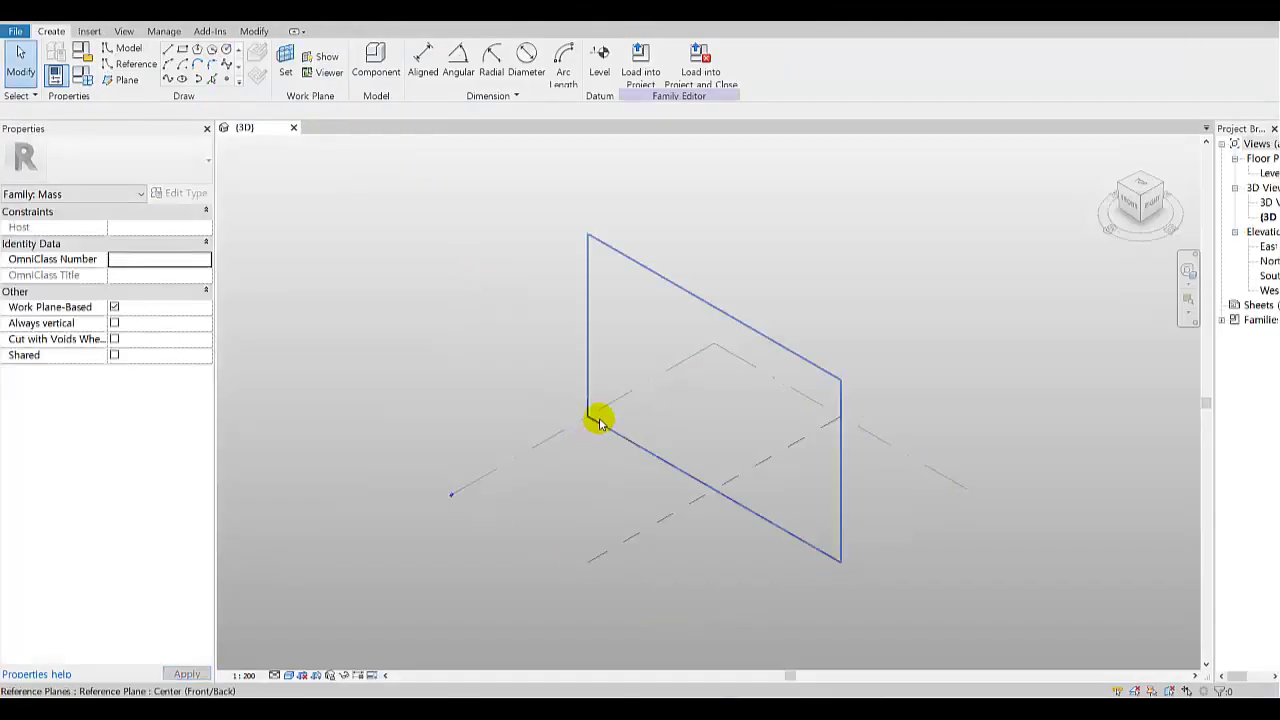
Step: Draw a 42000-long model line along the reference plane on Level 1 and select it
scroll(600, 430, up, 3)
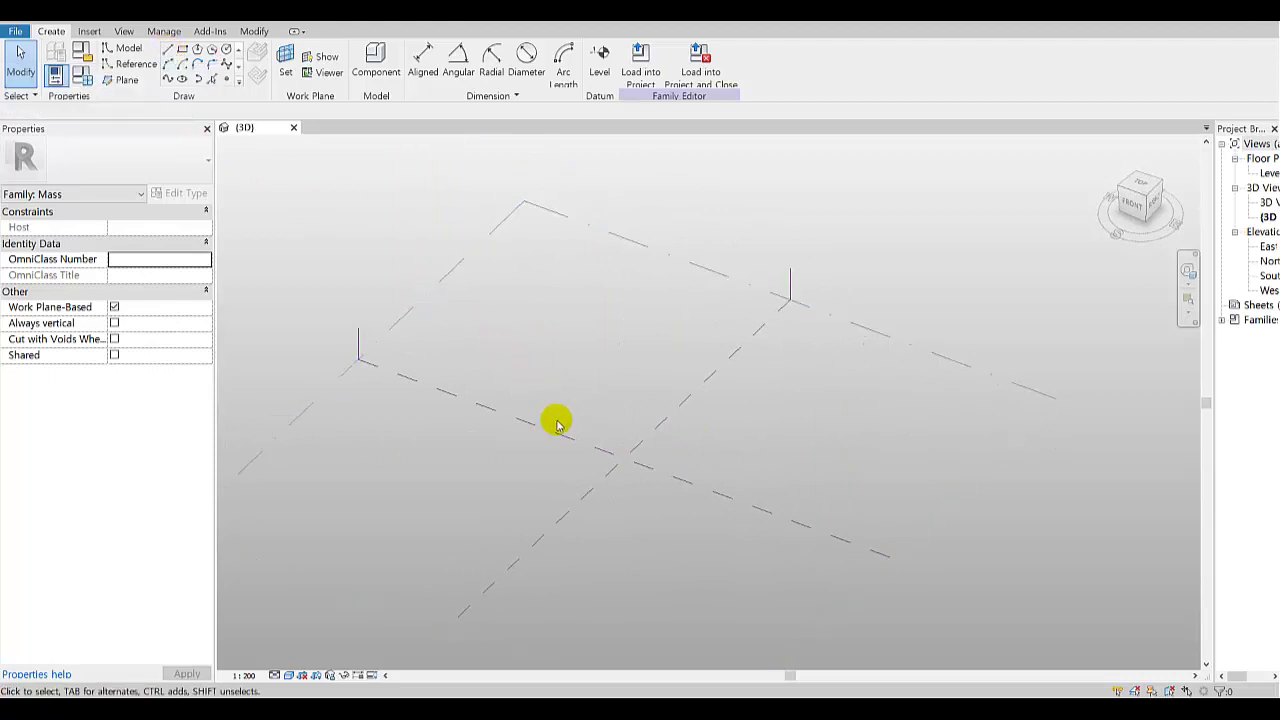
middle_drag(586, 443, 577, 391)
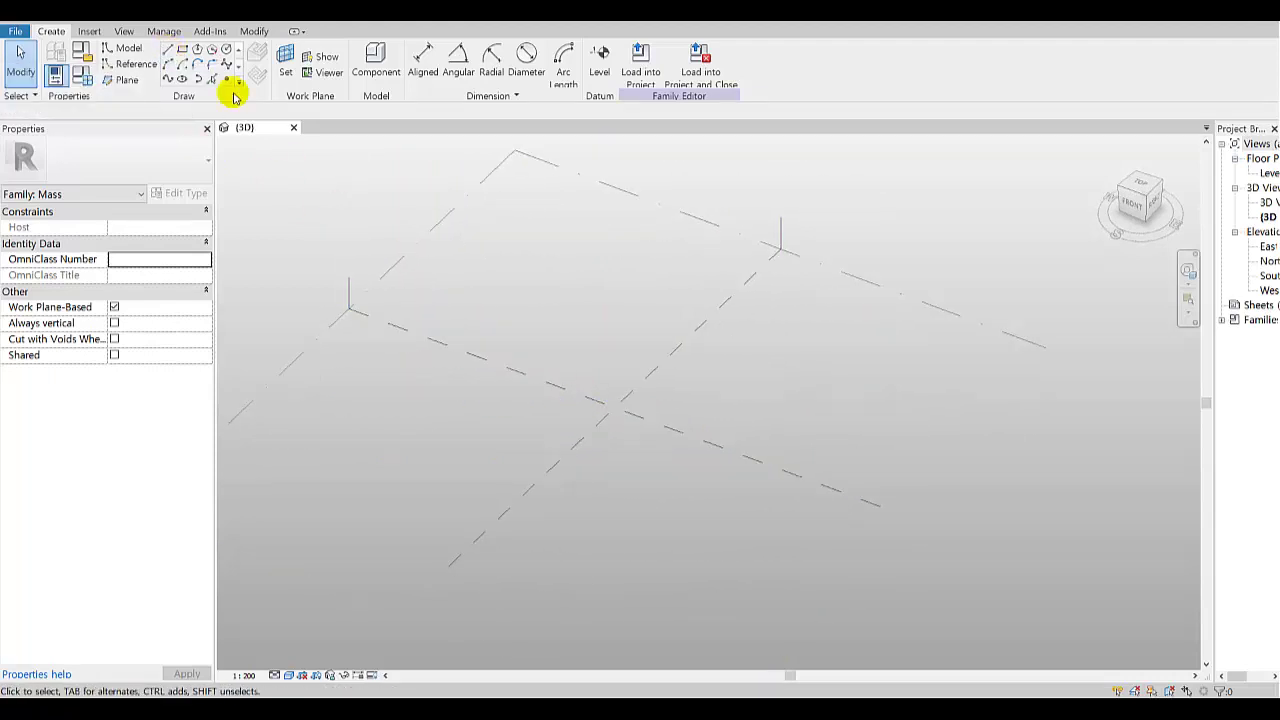
click(169, 51)
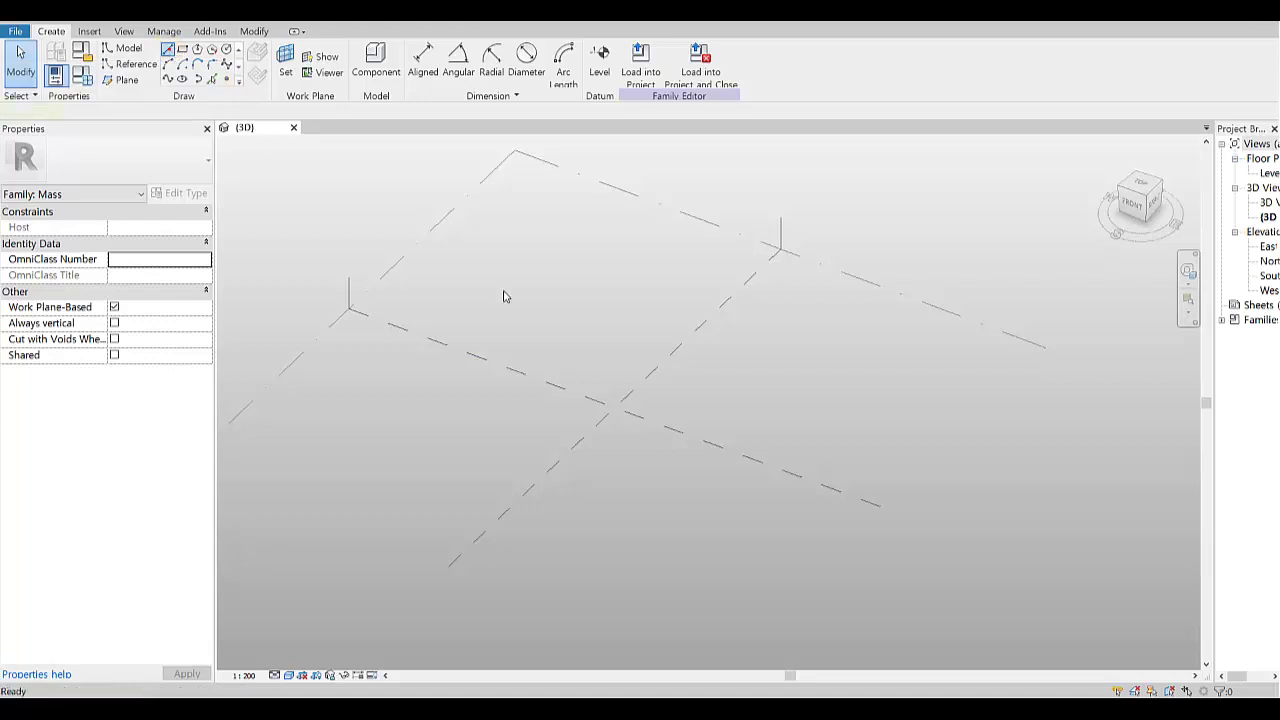
click(508, 366)
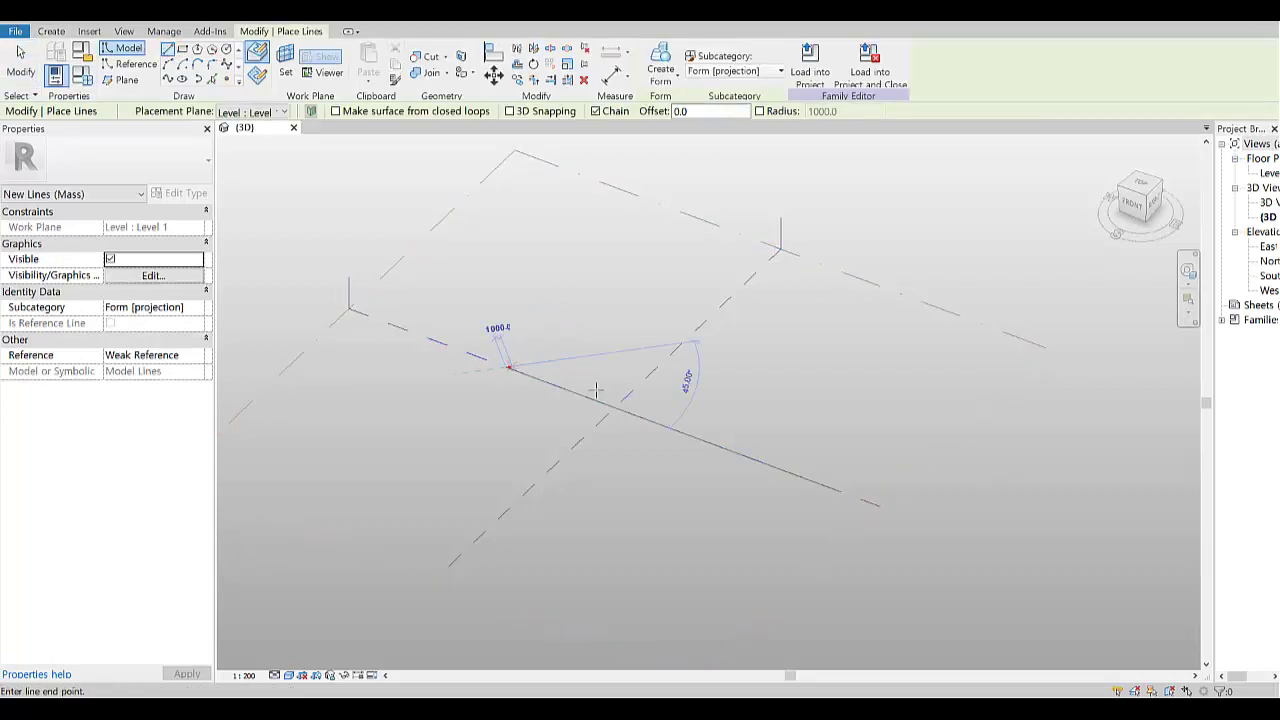
click(731, 452)
key(Escape)
key(Escape)
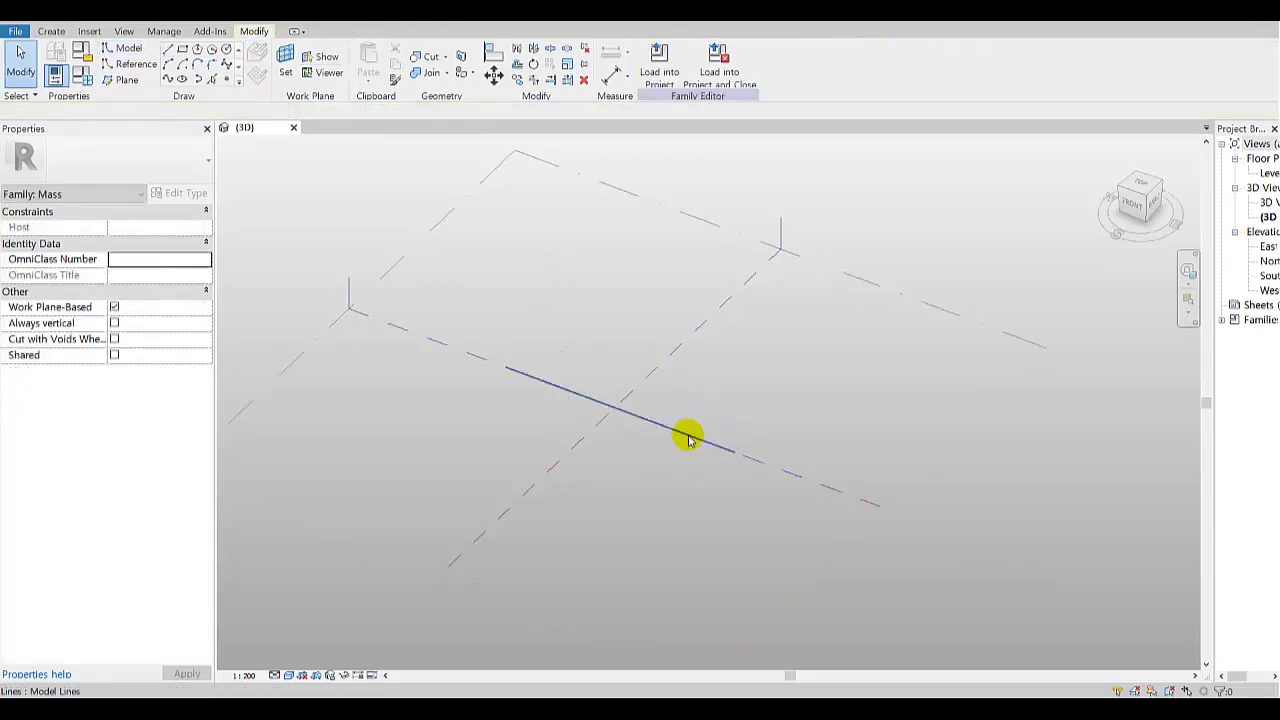
click(686, 432)
Step: Extrude the line into a surface form and drag its top edge up to make it much taller
click(660, 62)
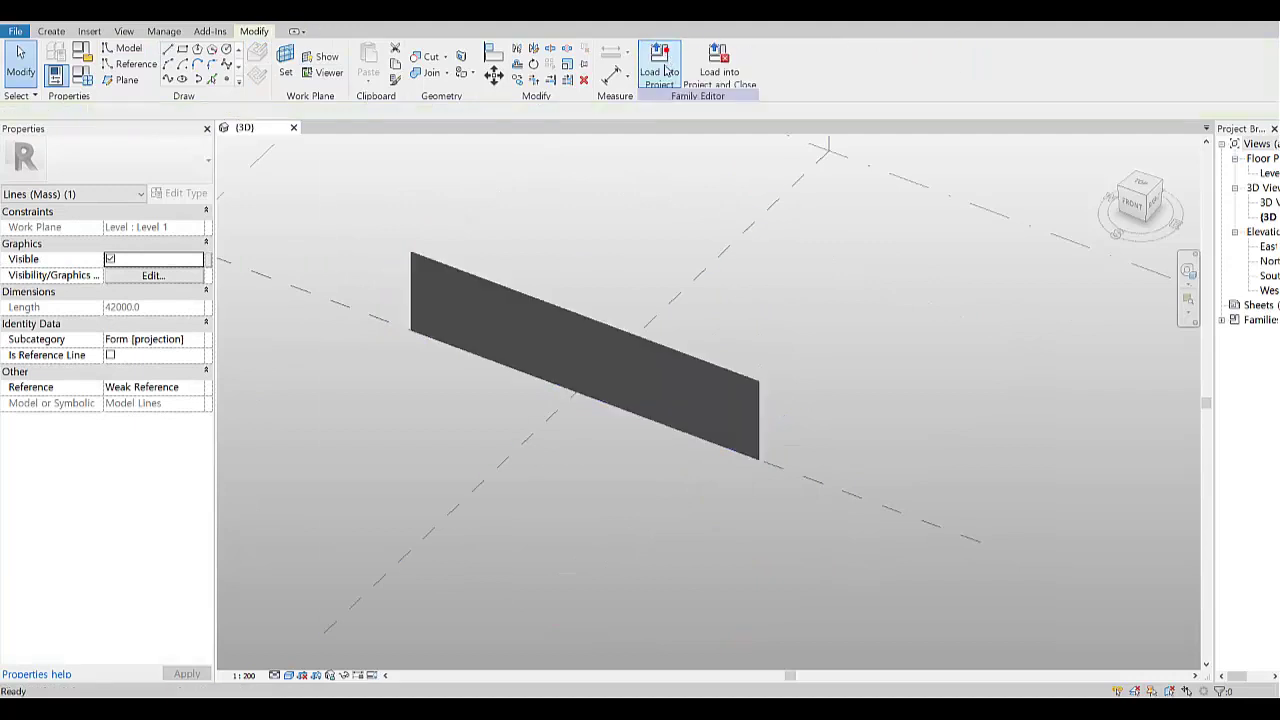
click(588, 323)
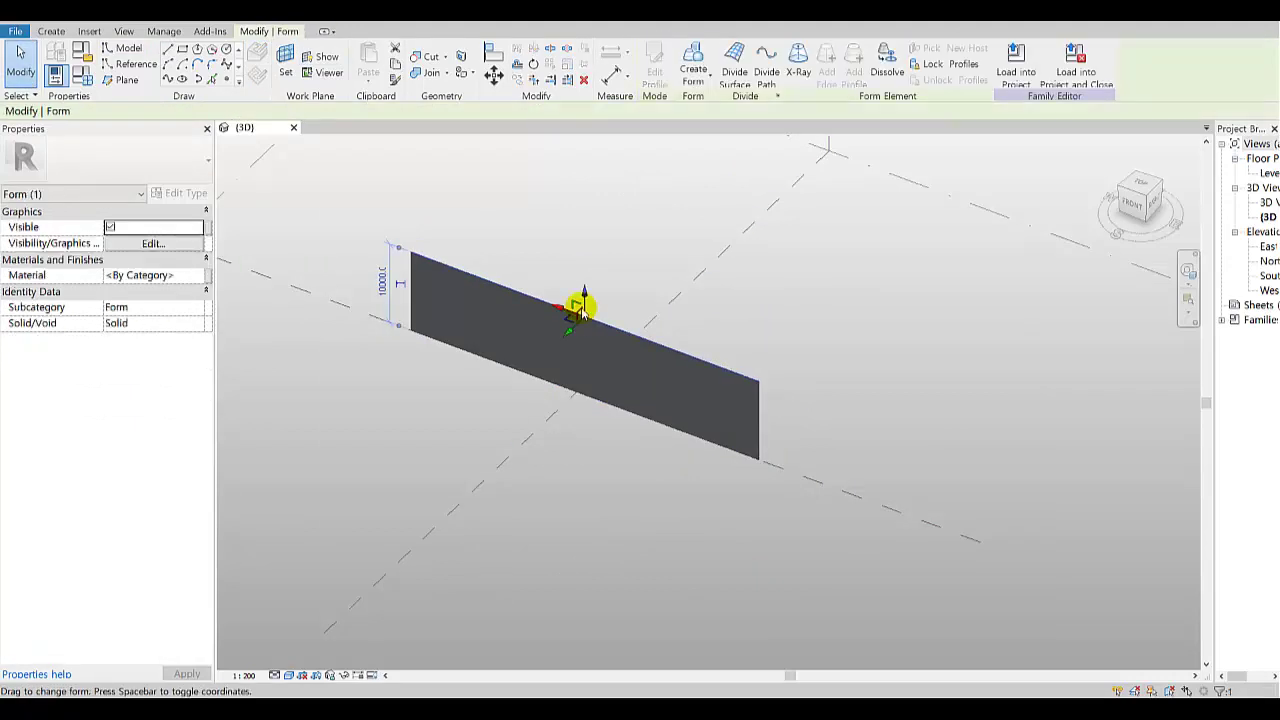
drag(585, 291, 586, 166)
scroll(606, 420, down, 3)
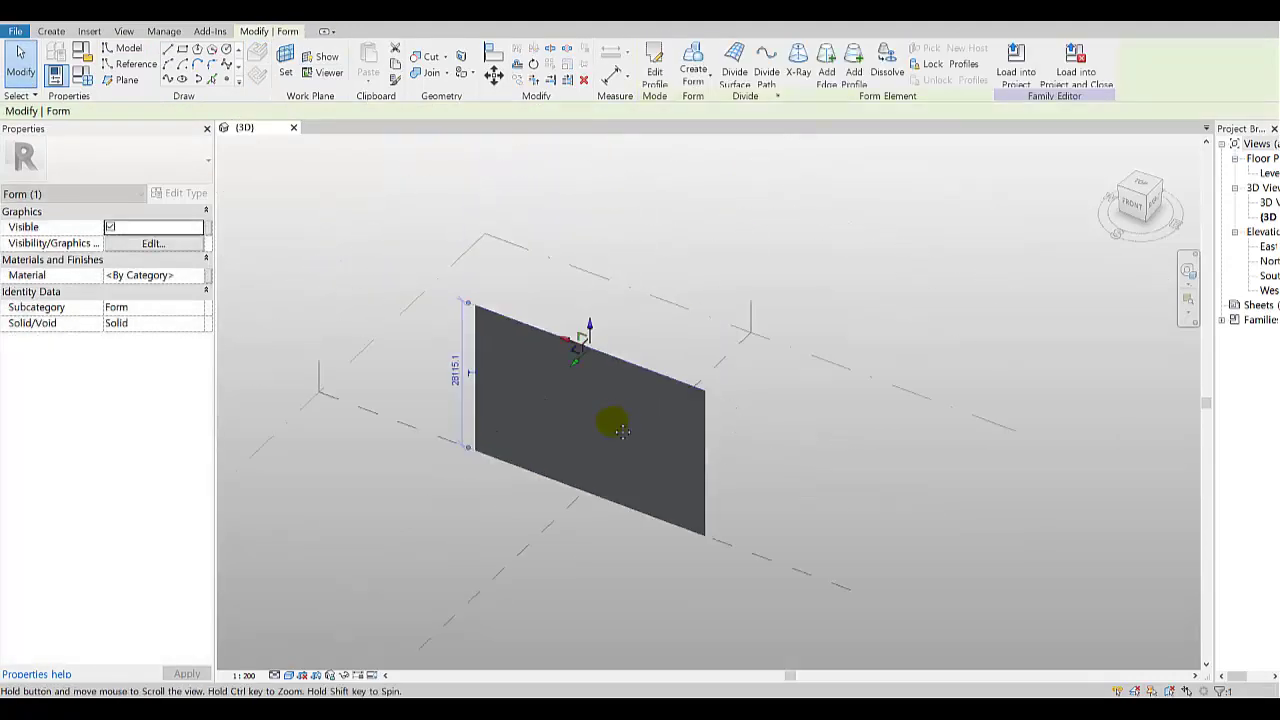
Step: Switch to a lighter shaded visual style and divide the form's surface into a 10 × 10 grid
click(606, 339)
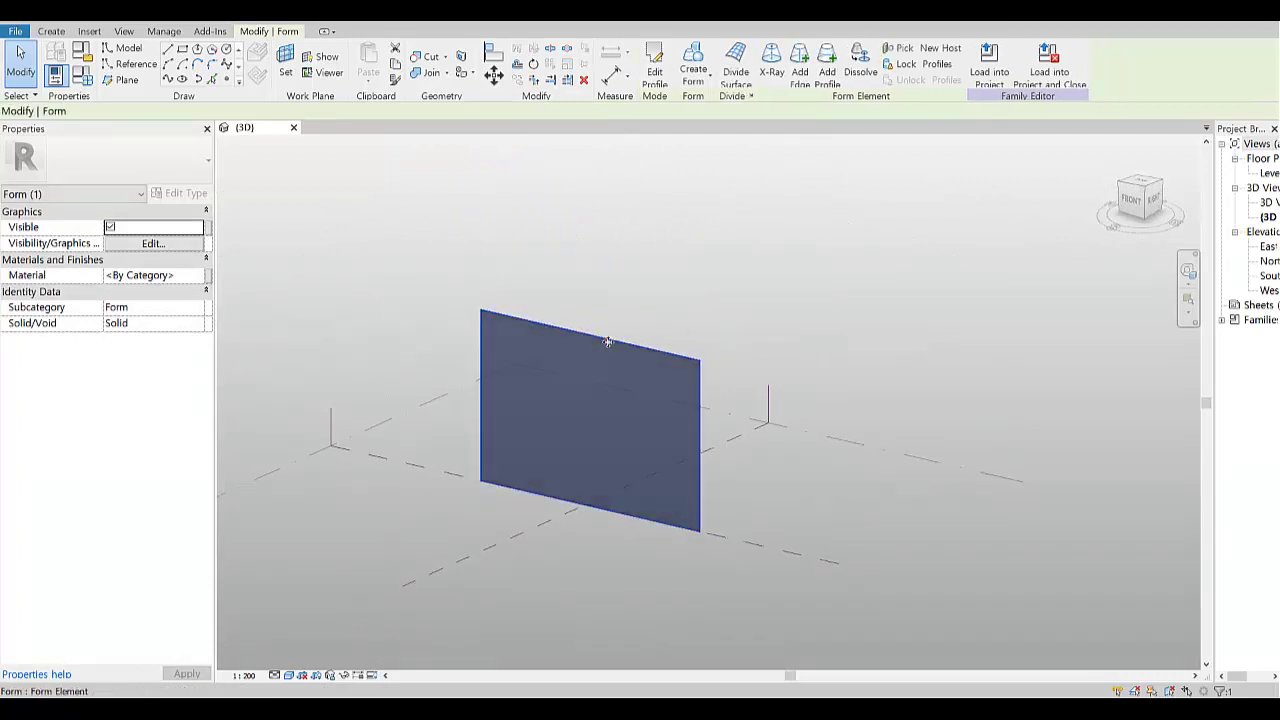
click(289, 675)
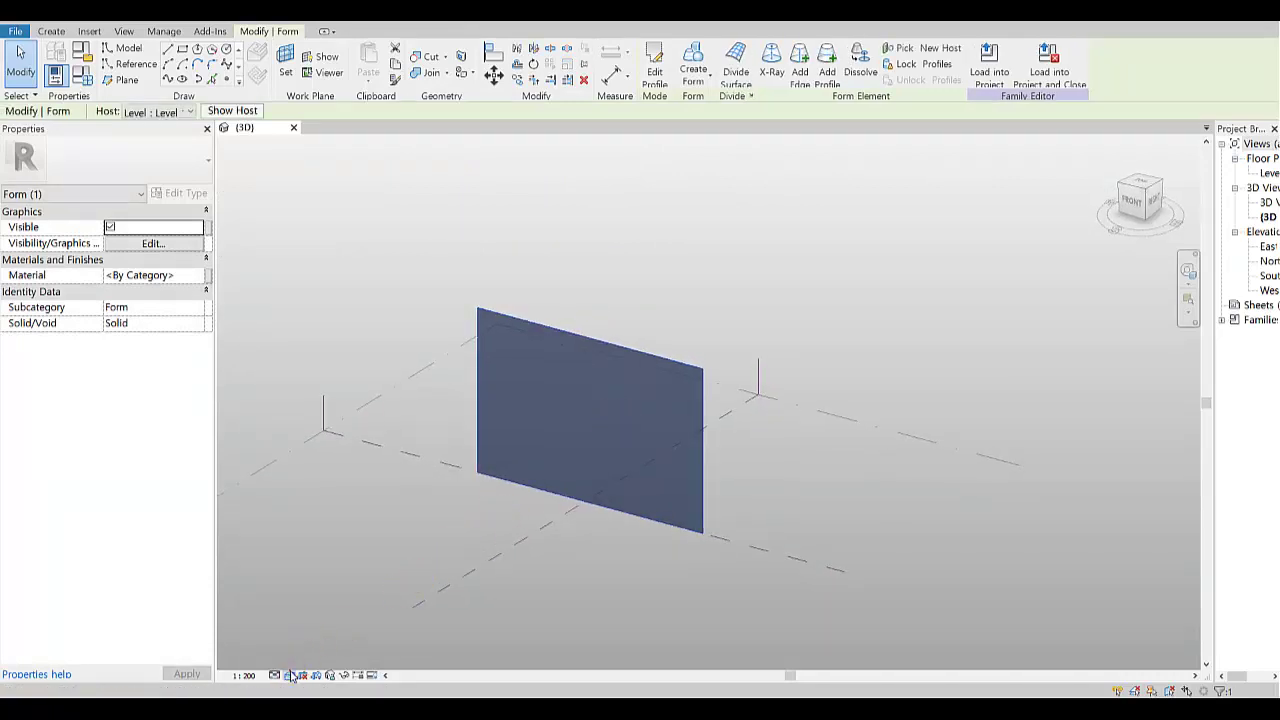
click(318, 597)
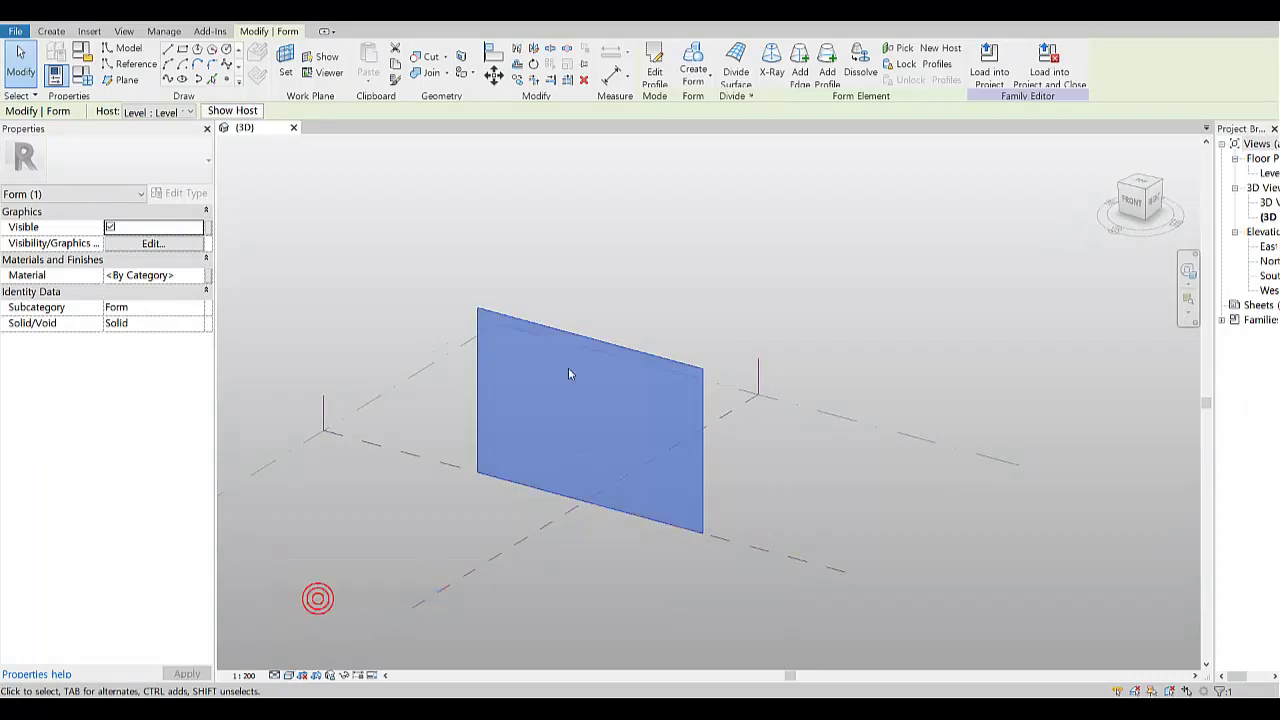
scroll(622, 434, up, 2)
scroll(605, 413, up, 1)
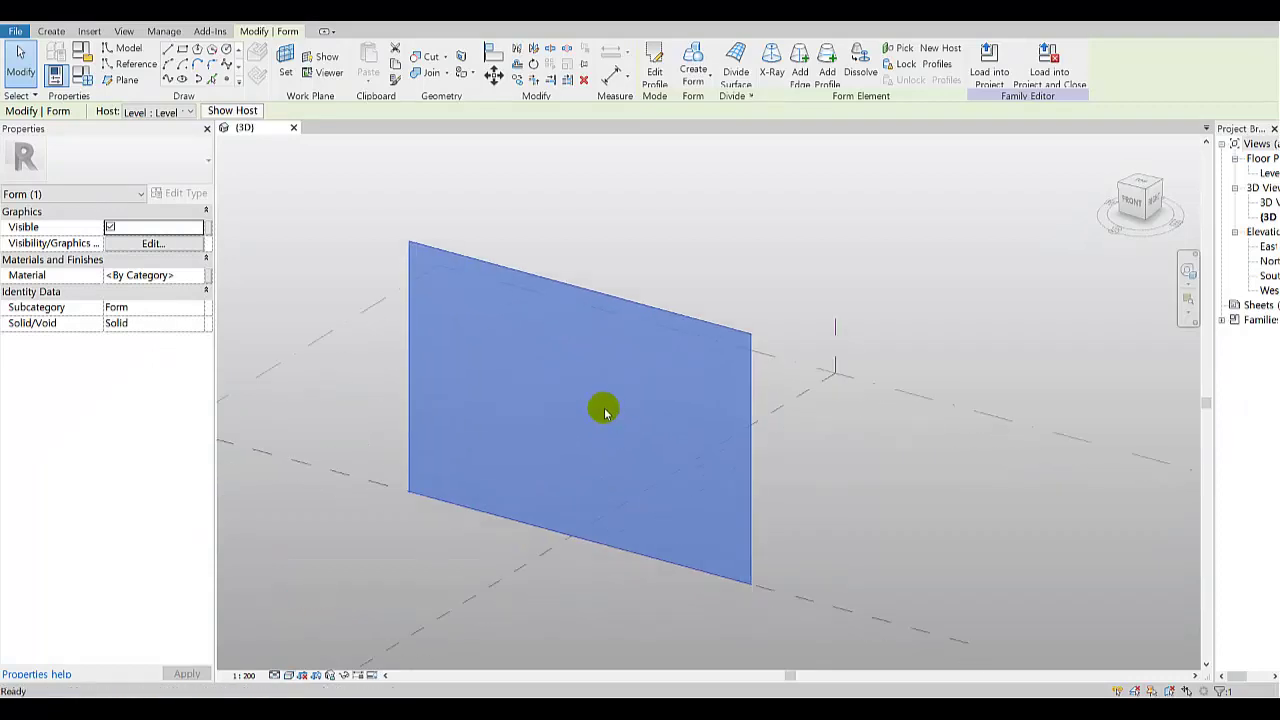
click(740, 58)
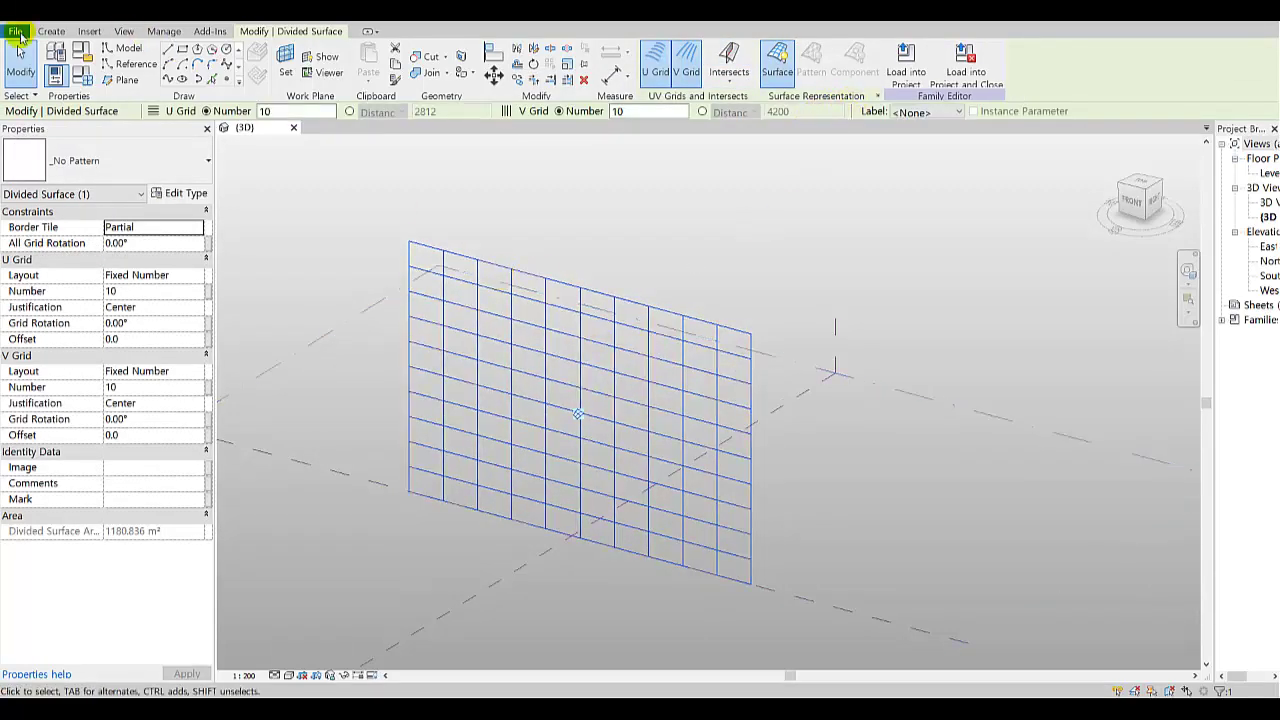
Step: Create a new family from the Metric Generic Model Adaptive.rft template
click(17, 32)
mouse_move(46, 82)
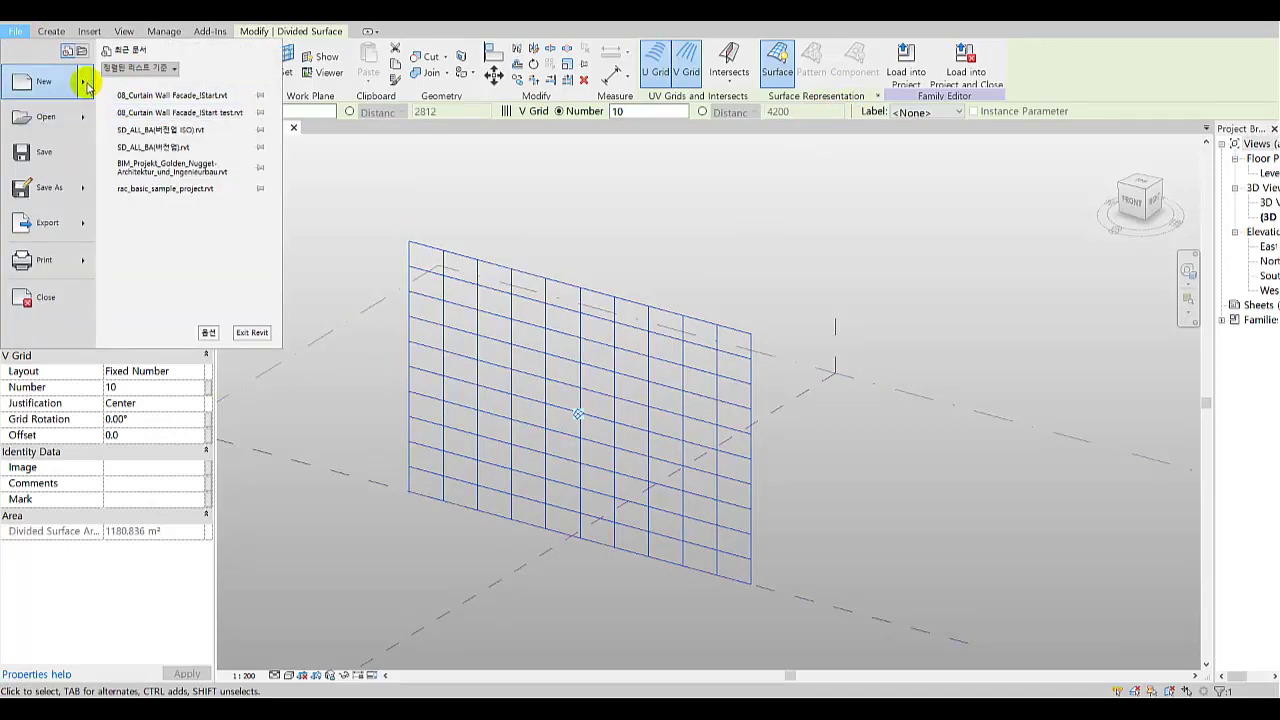
click(181, 120)
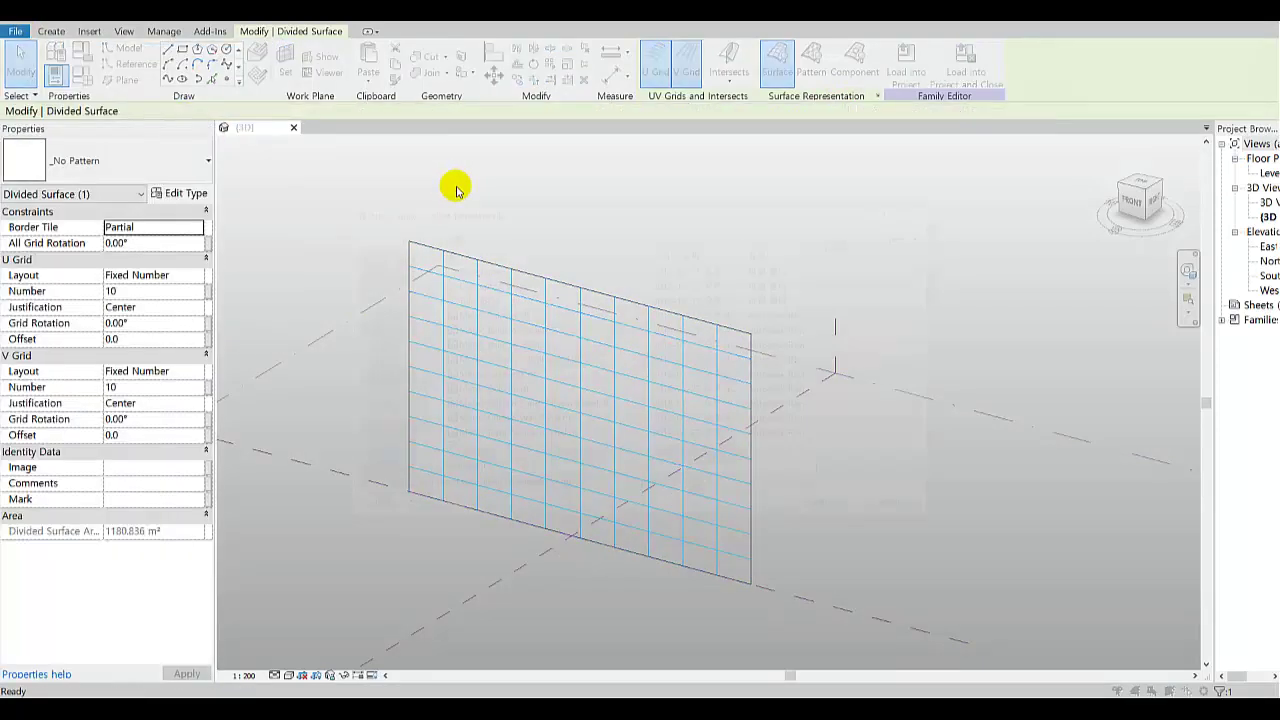
scroll(523, 366, down, 2)
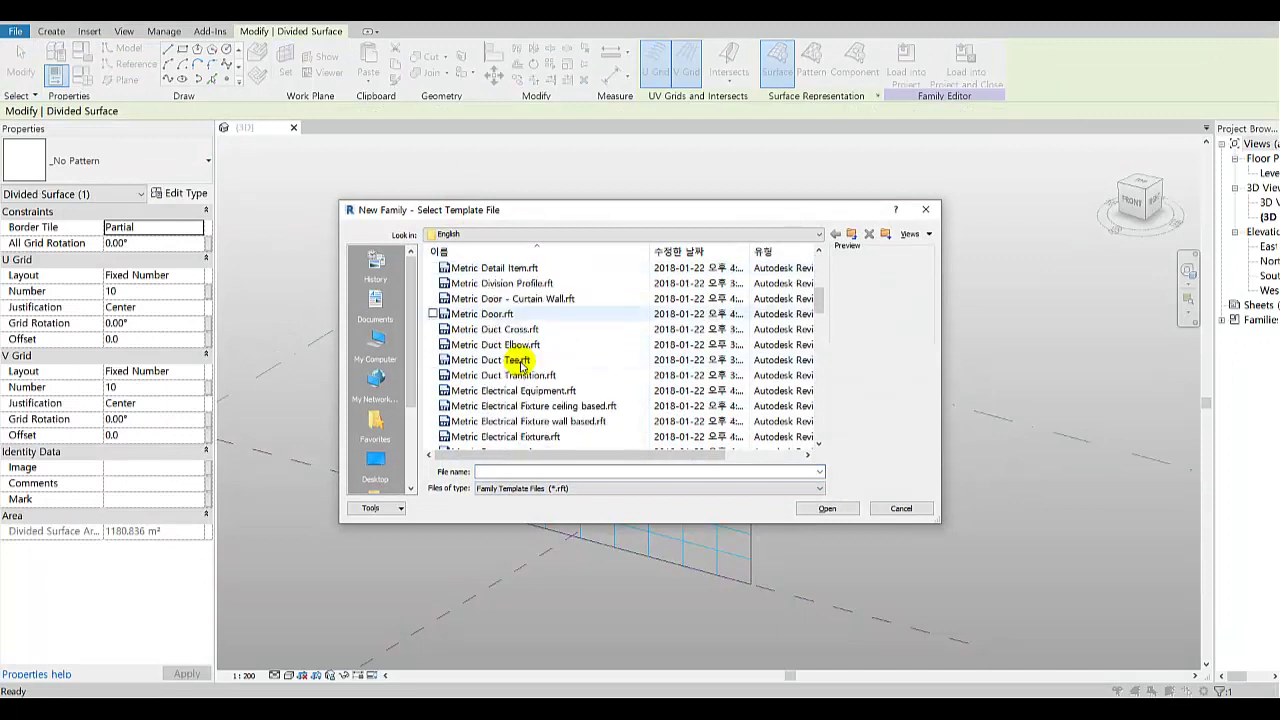
scroll(523, 420, down, 2)
scroll(527, 400, down, 2)
click(525, 390)
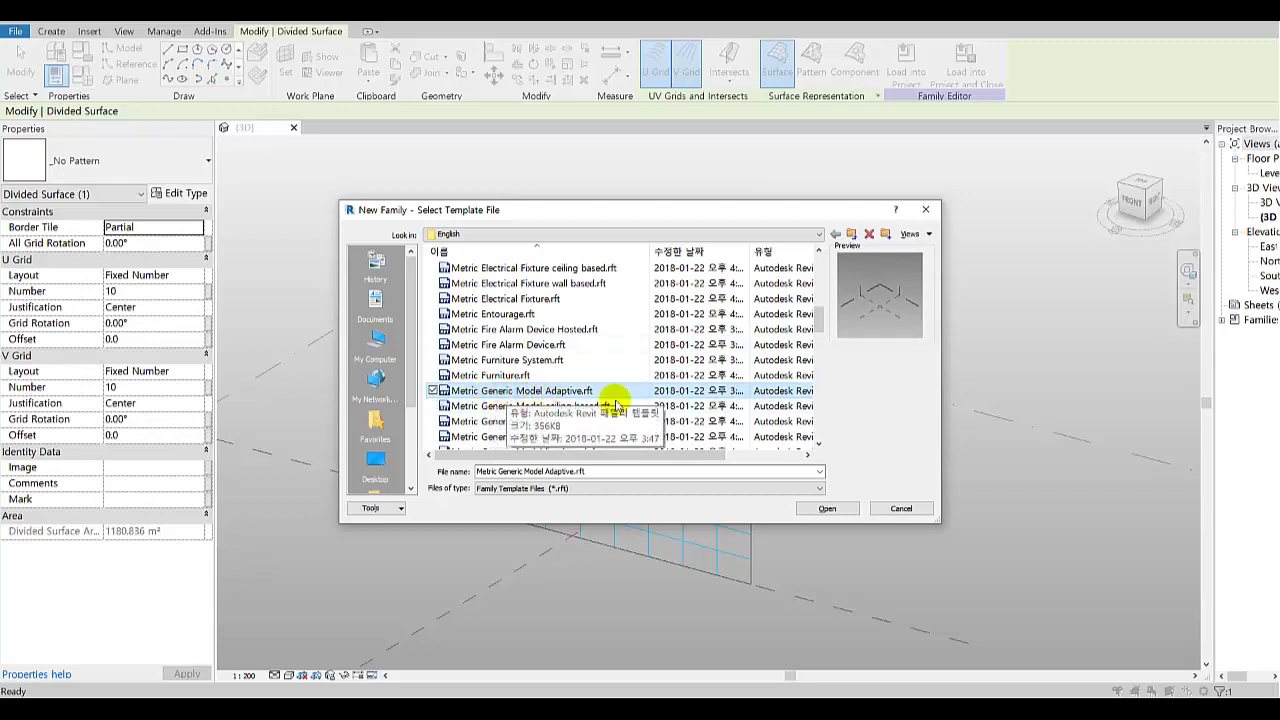
click(830, 508)
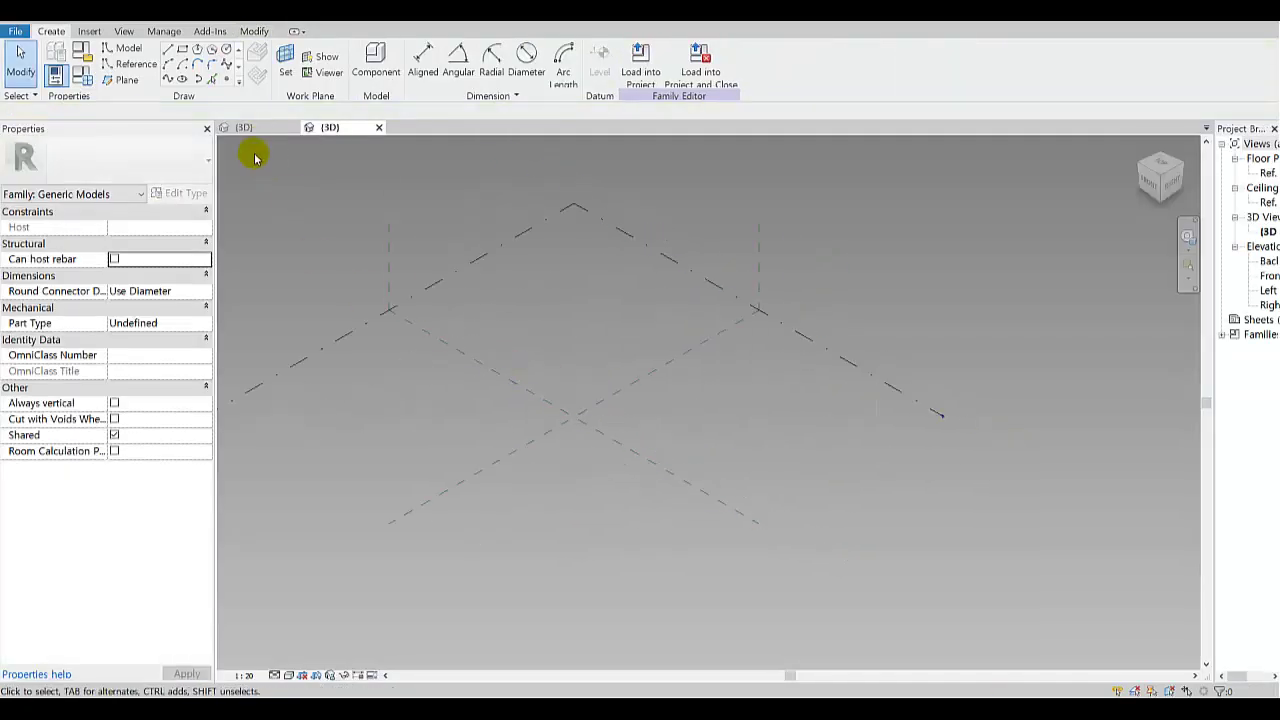
Step: Place reference points on the work plane and window-select all eight of them
click(226, 80)
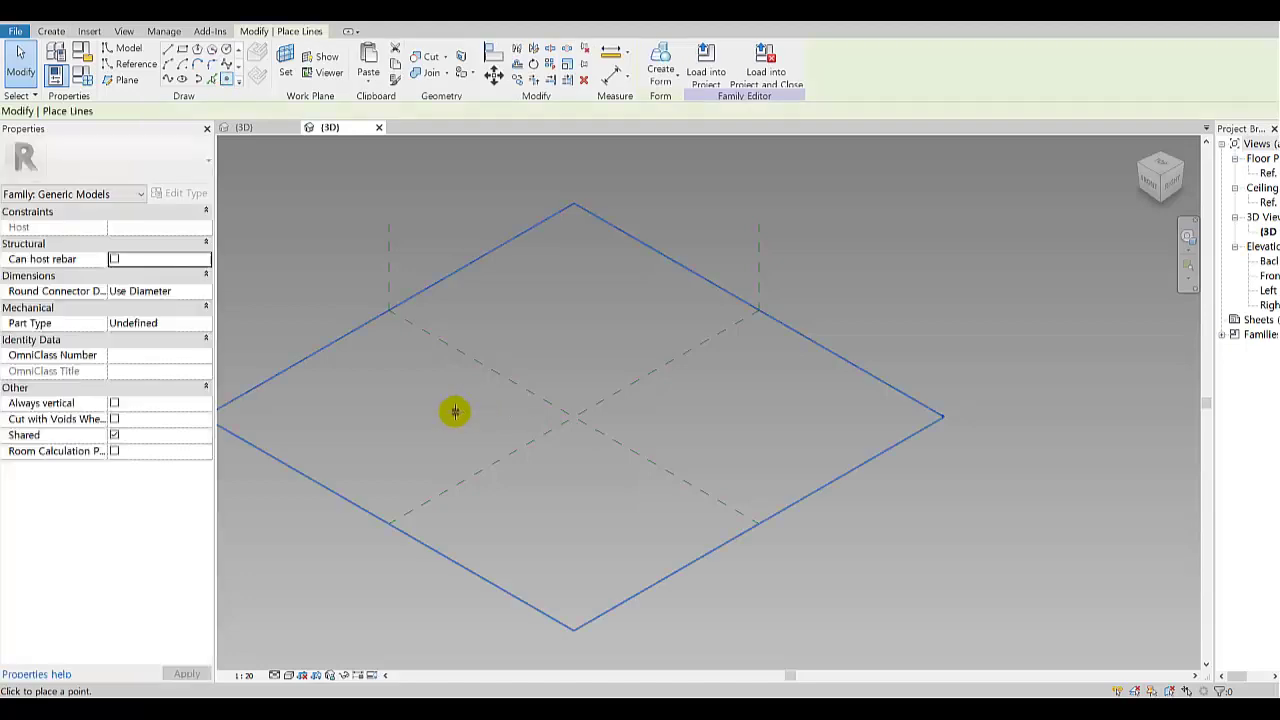
click(535, 456)
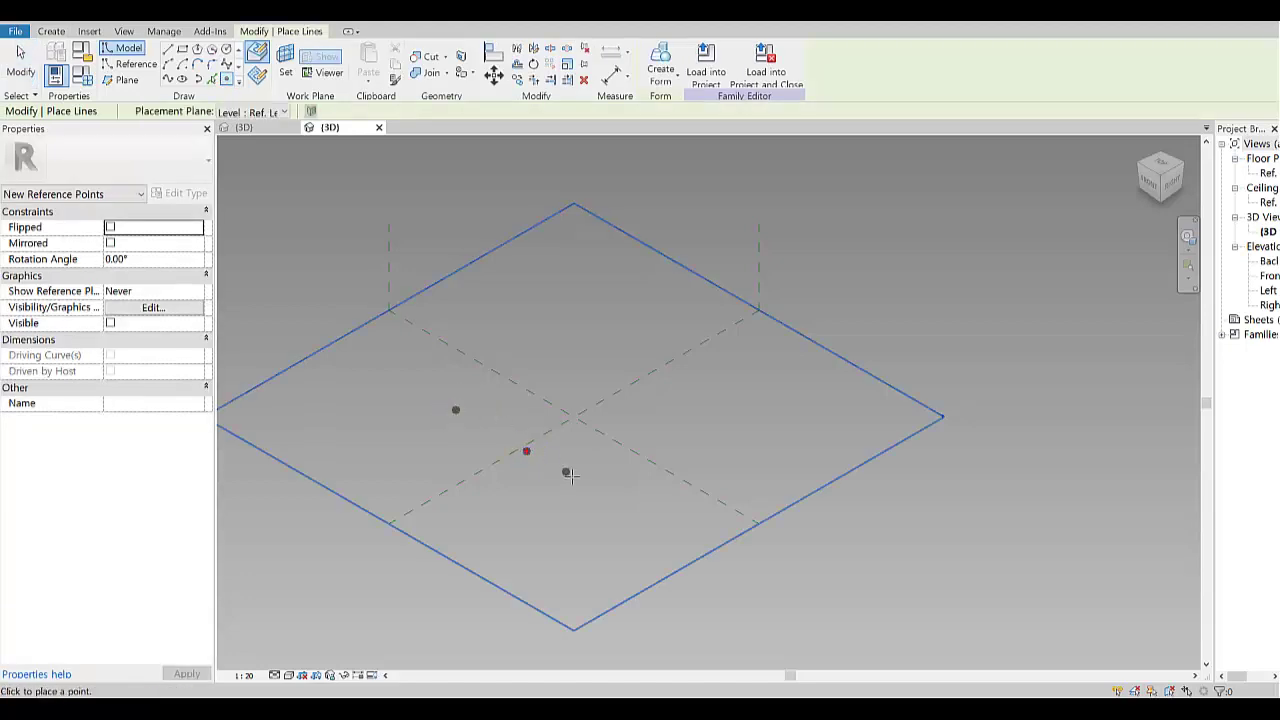
click(656, 454)
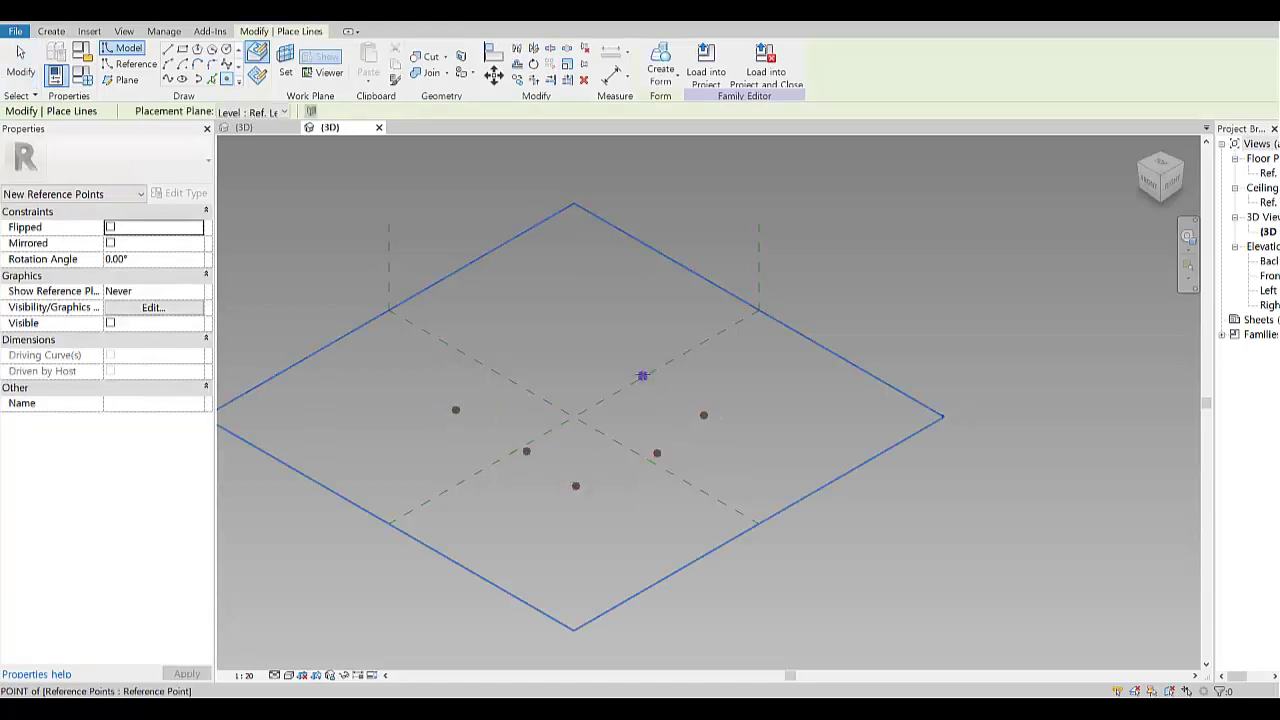
key(Escape)
key(Escape)
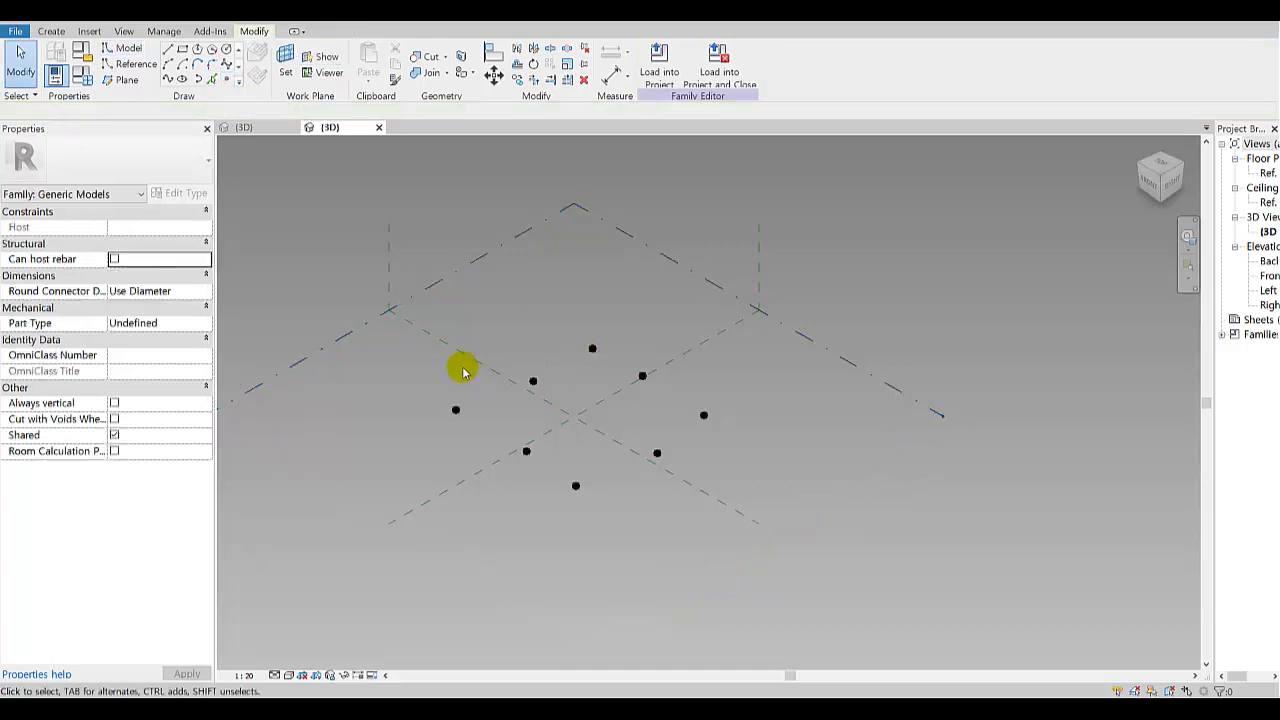
drag(386, 322, 835, 560)
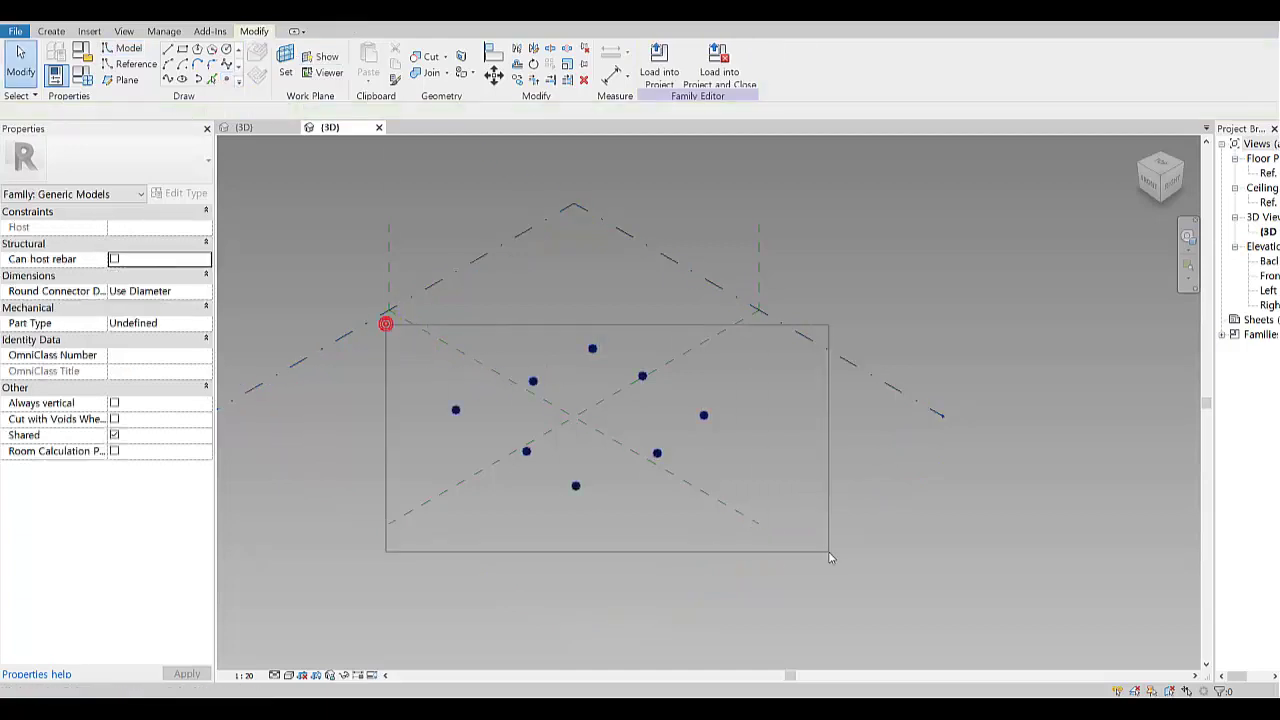
scroll(775, 475, up, 2)
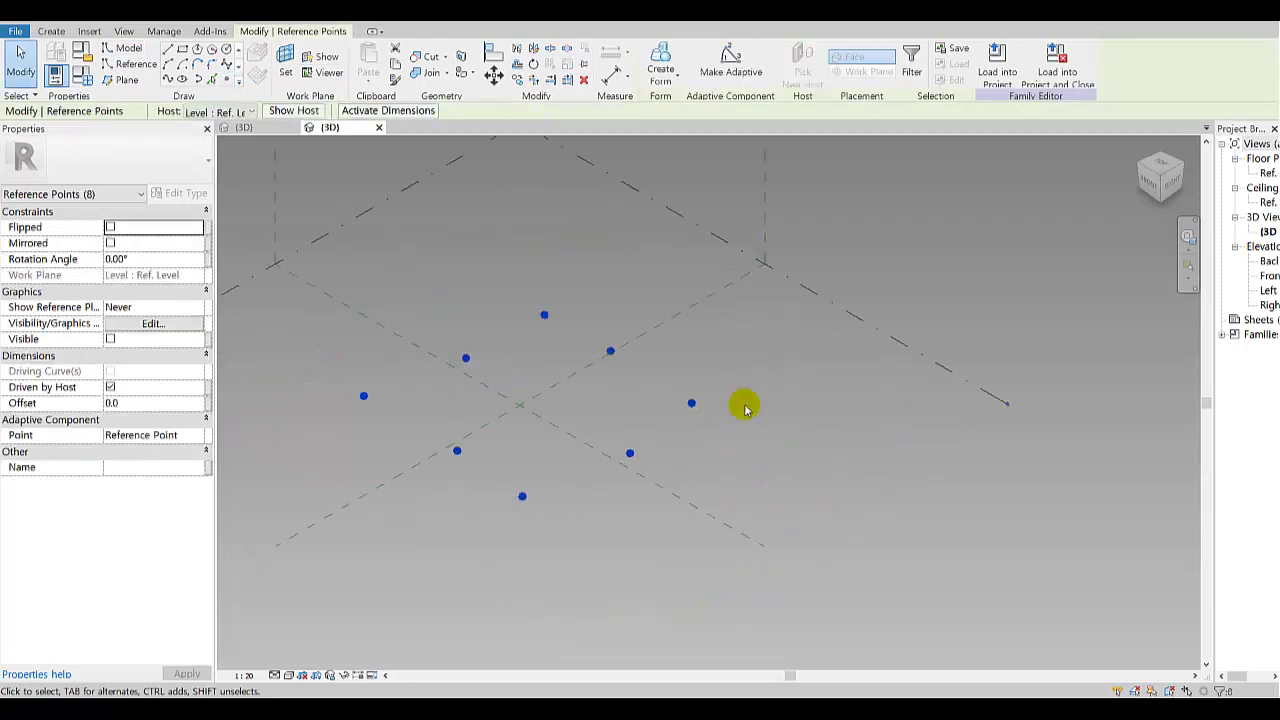
Step: Make the eight points adaptive and draw a spline through adaptive points 1, 2 and 3
click(735, 80)
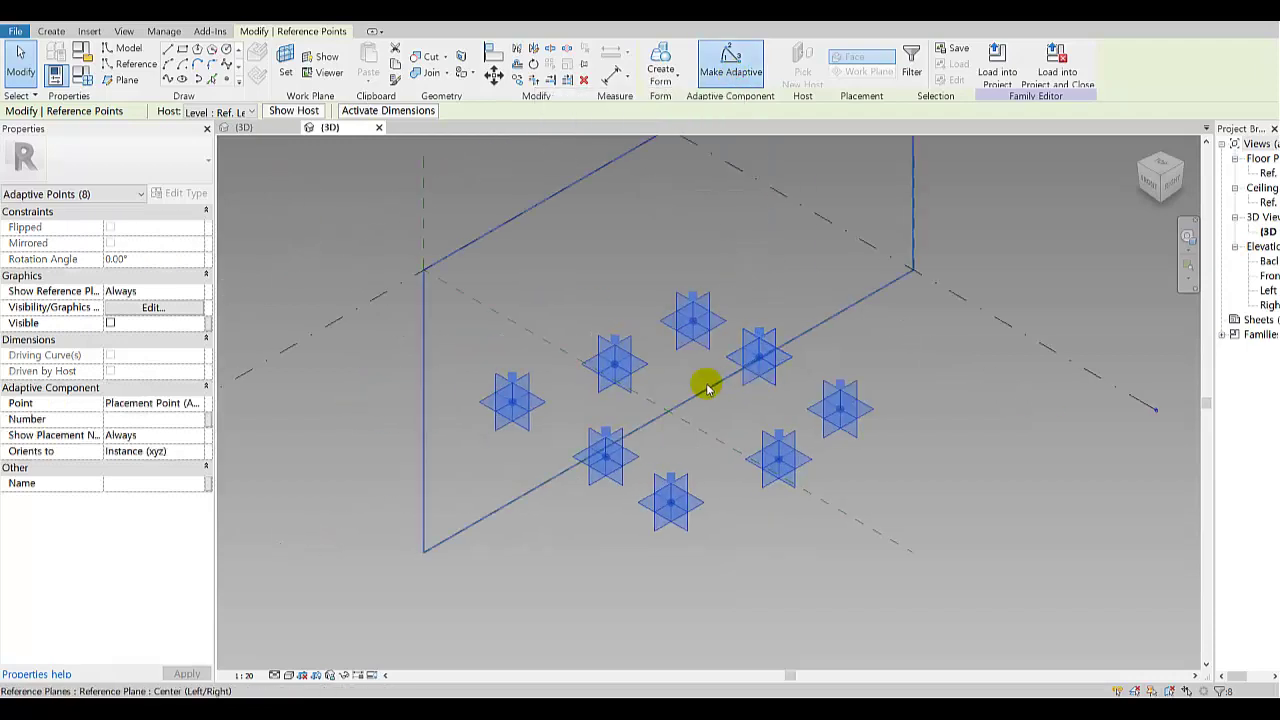
scroll(634, 409, up, 2)
click(532, 428)
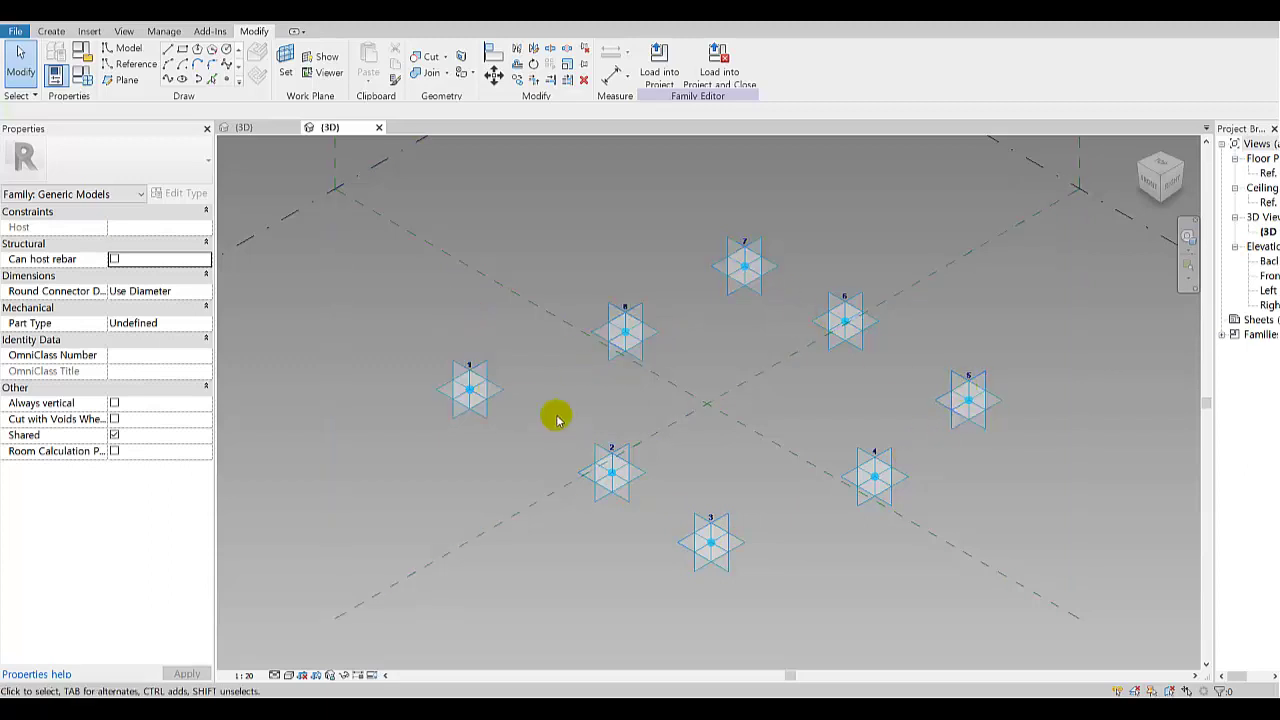
mouse_move(557, 414)
shift+middle_down()
mouse_move(727, 488)
mouse_move(714, 514)
mouse_move(623, 494)
shift+middle_up()
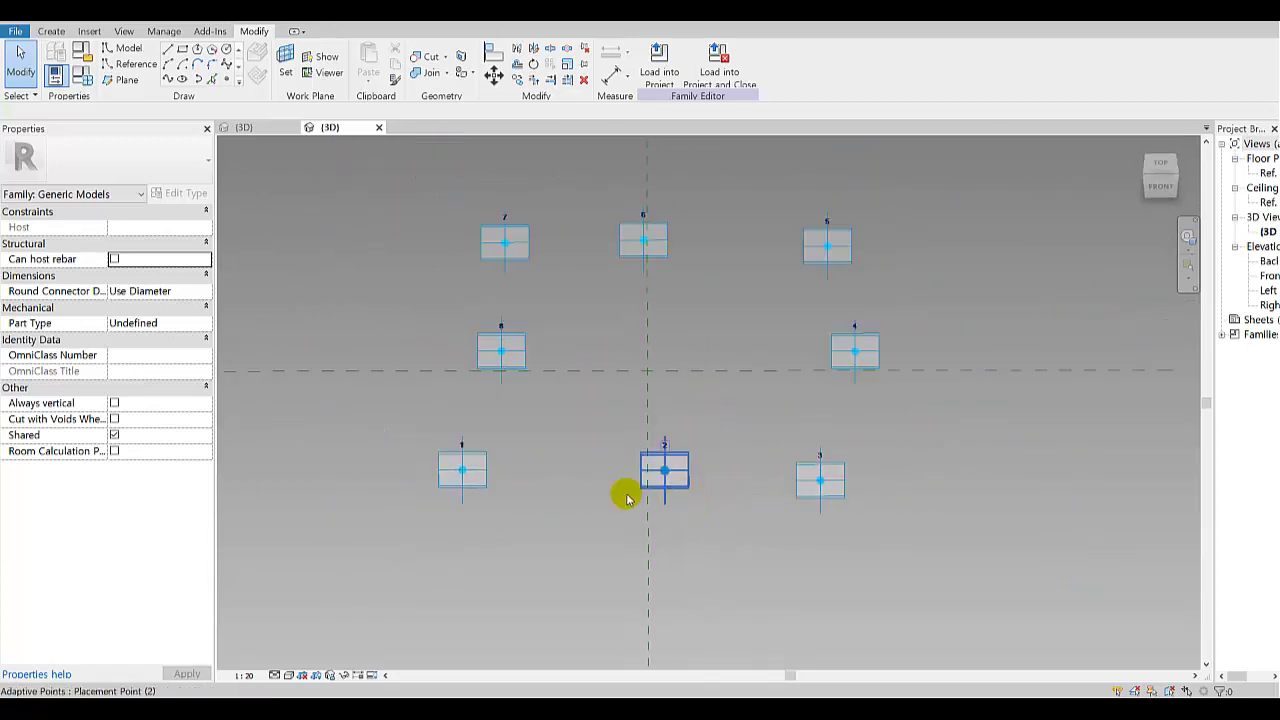
click(475, 472)
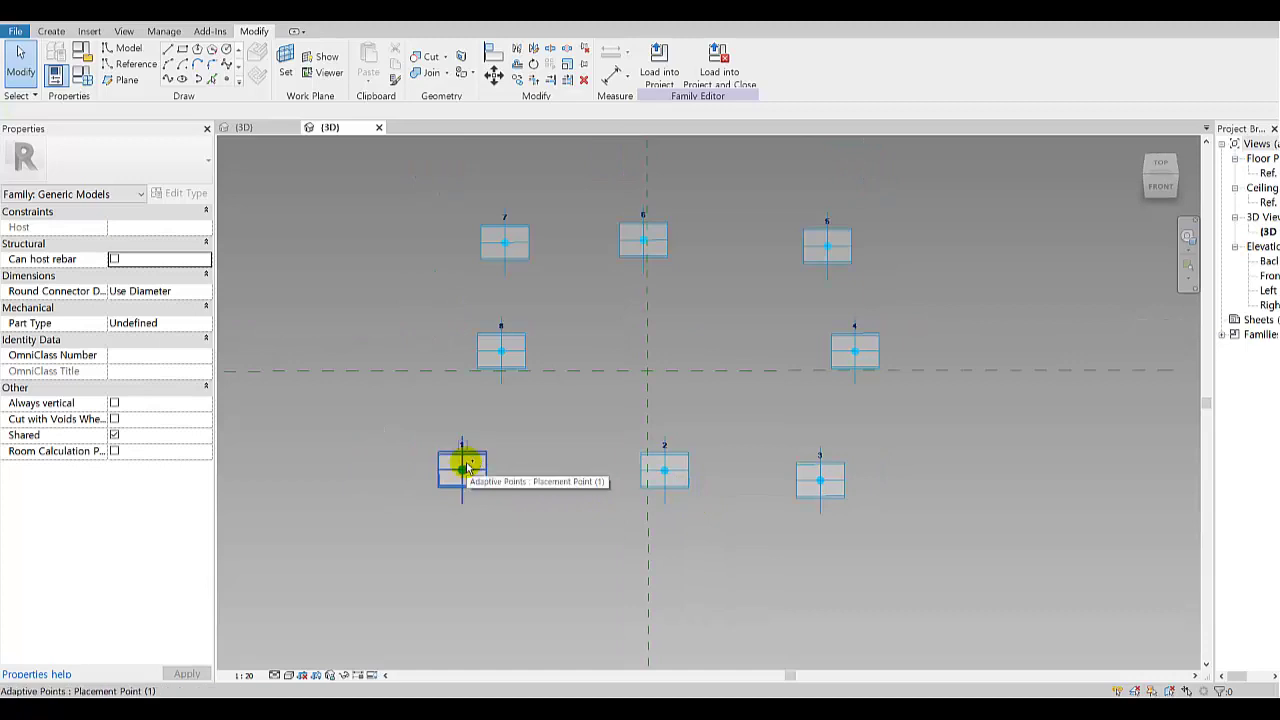
ctrl+click(665, 470)
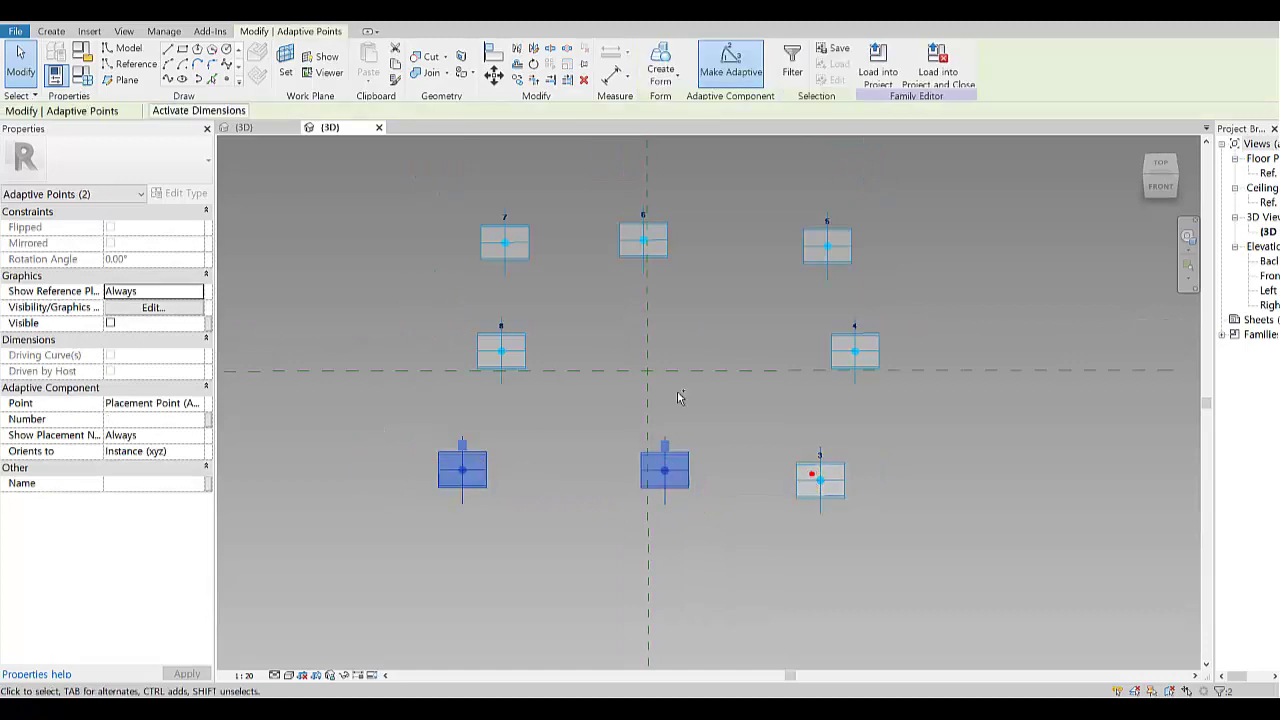
ctrl+click(845, 480)
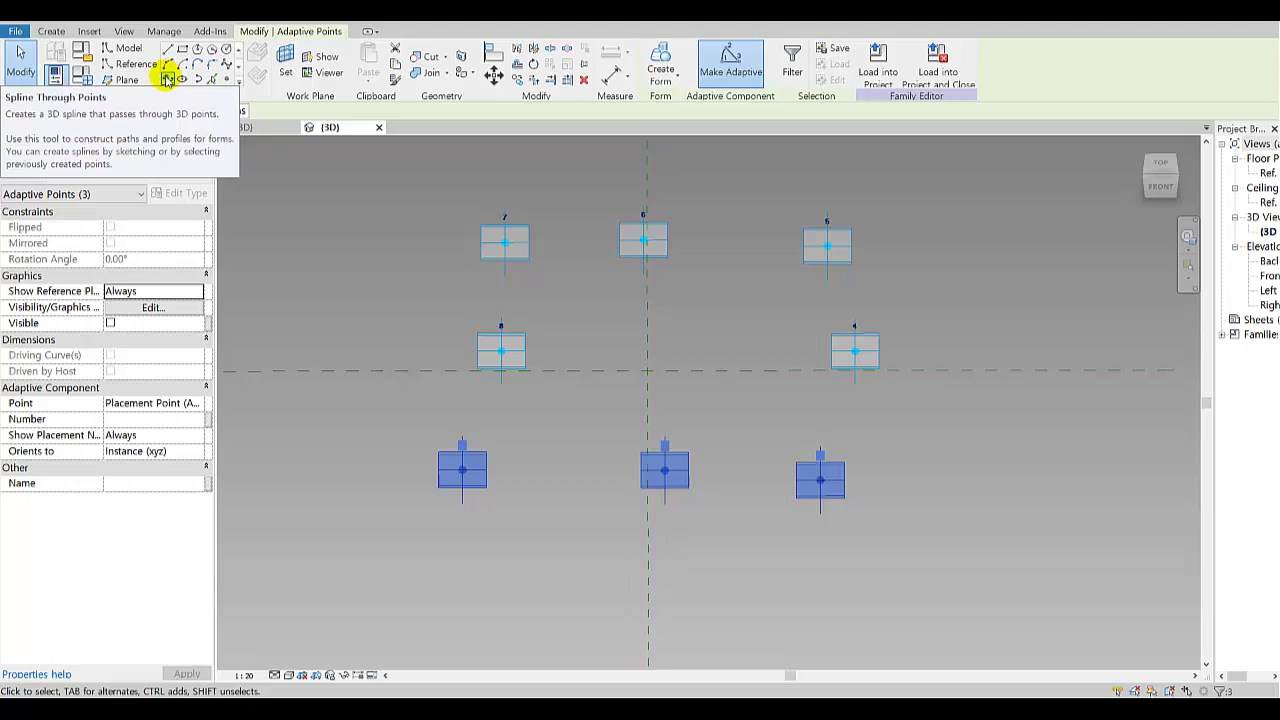
click(167, 79)
Step: Draw a spline through adaptive points 3, 4 and 5, undoing a mistaken attempt
shift+middle_drag(766, 529, 660, 543)
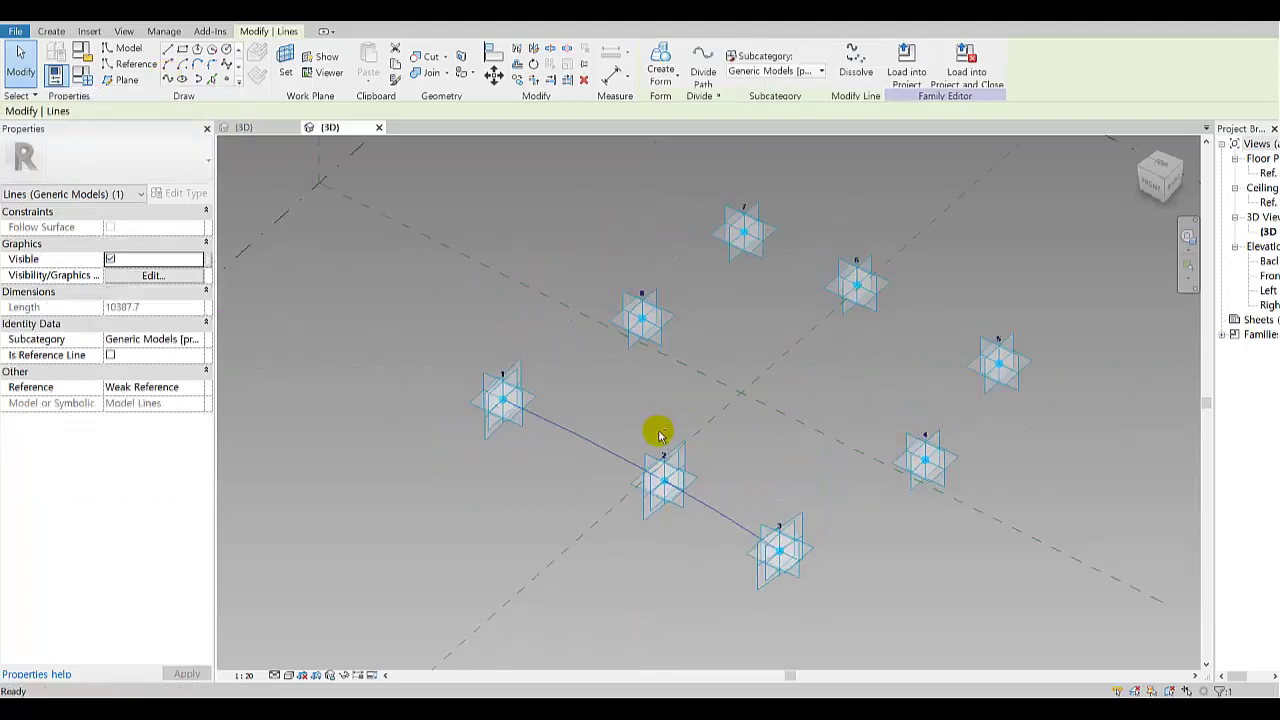
ctrl+click(830, 513)
ctrl+click(925, 458)
ctrl+click(998, 362)
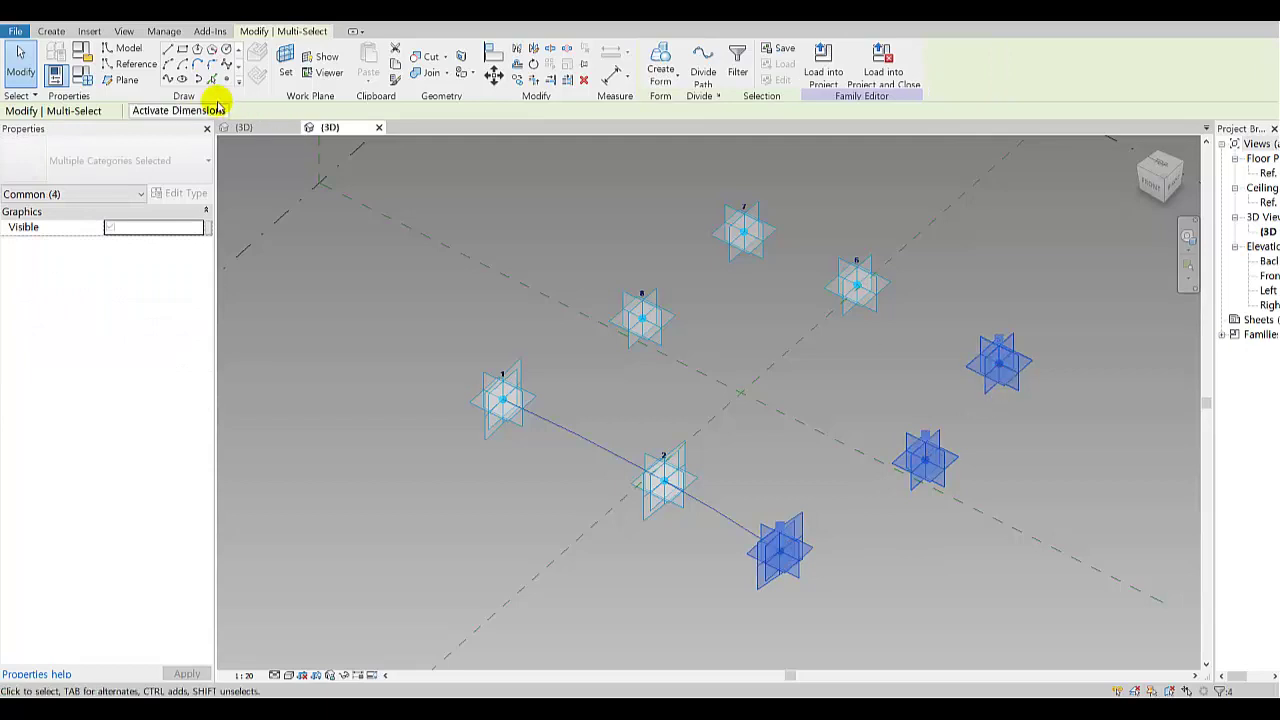
click(176, 82)
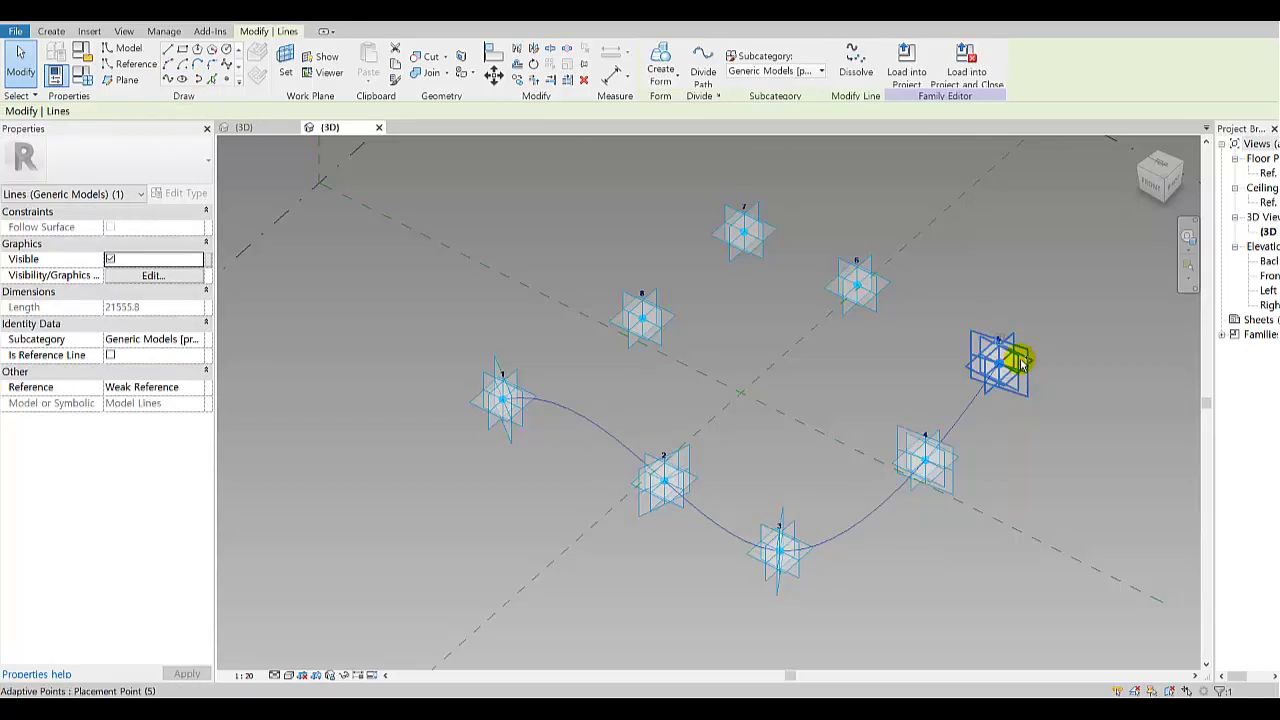
key(ctrl+z)
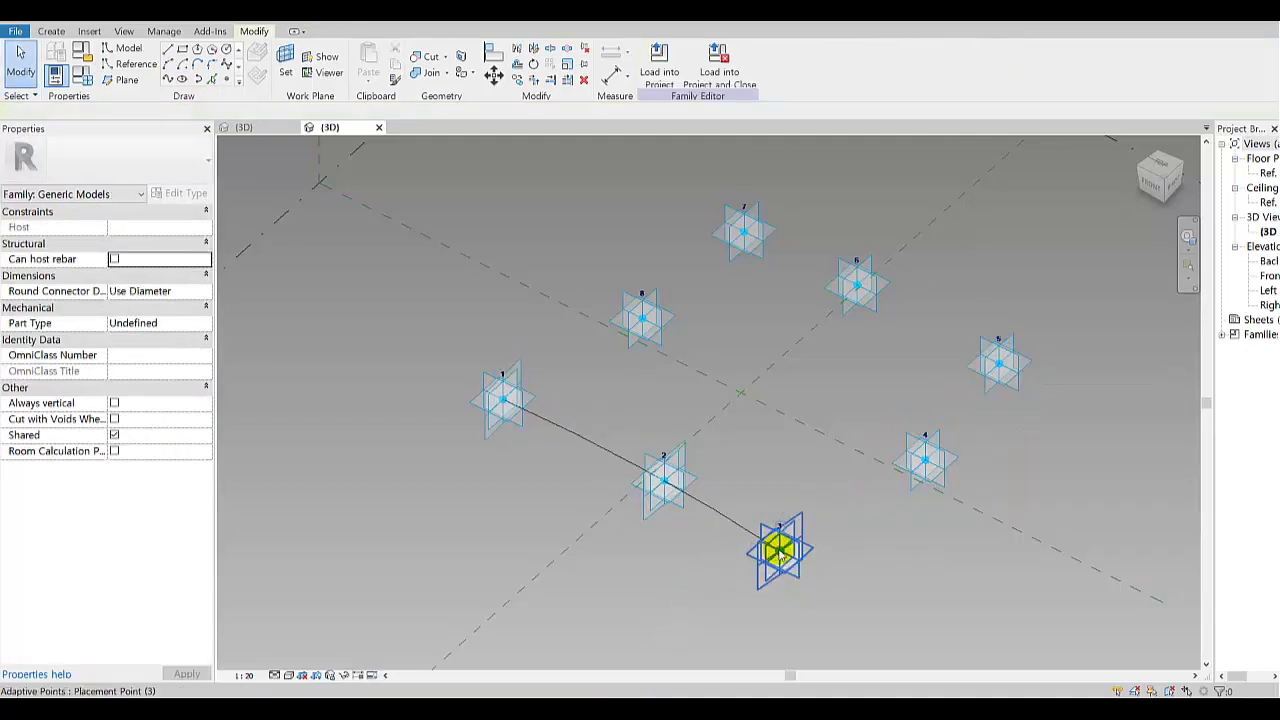
click(780, 553)
ctrl+click(936, 456)
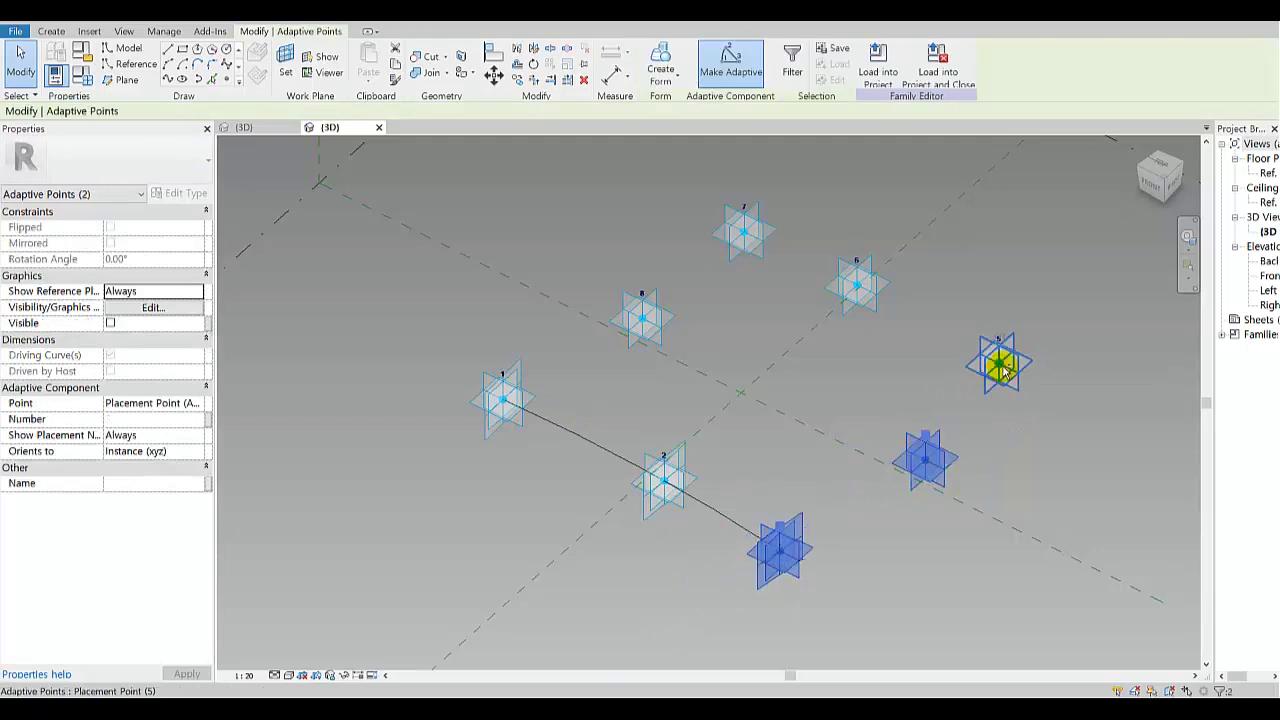
ctrl+click(998, 362)
click(169, 82)
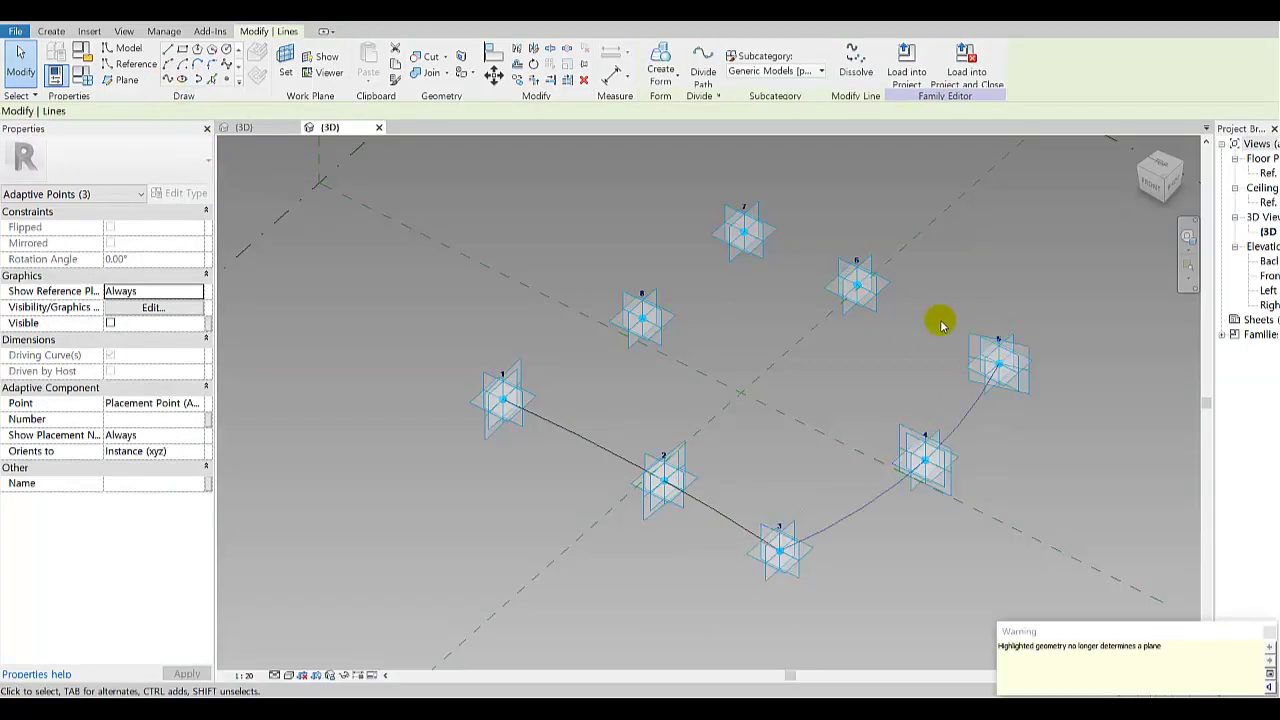
Step: Close the loop with splines through points 5-6-7 and 7-8-1, then select the splines
click(1003, 360)
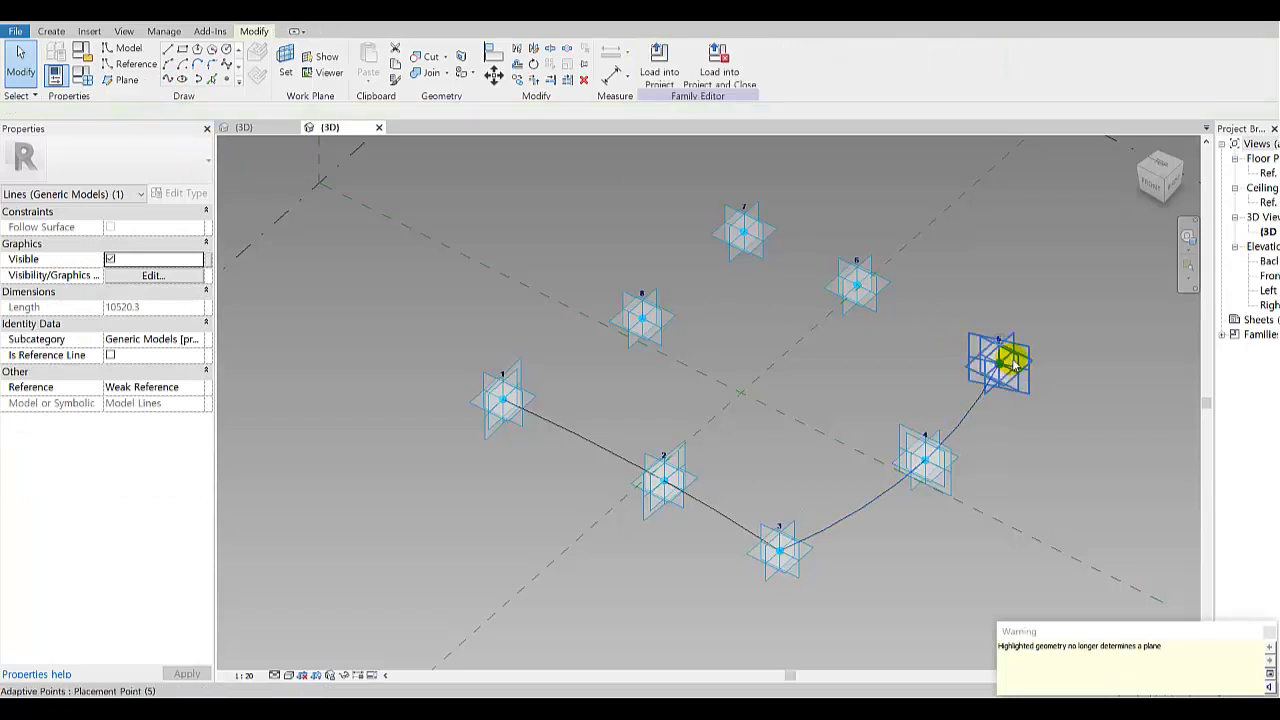
ctrl+click(858, 293)
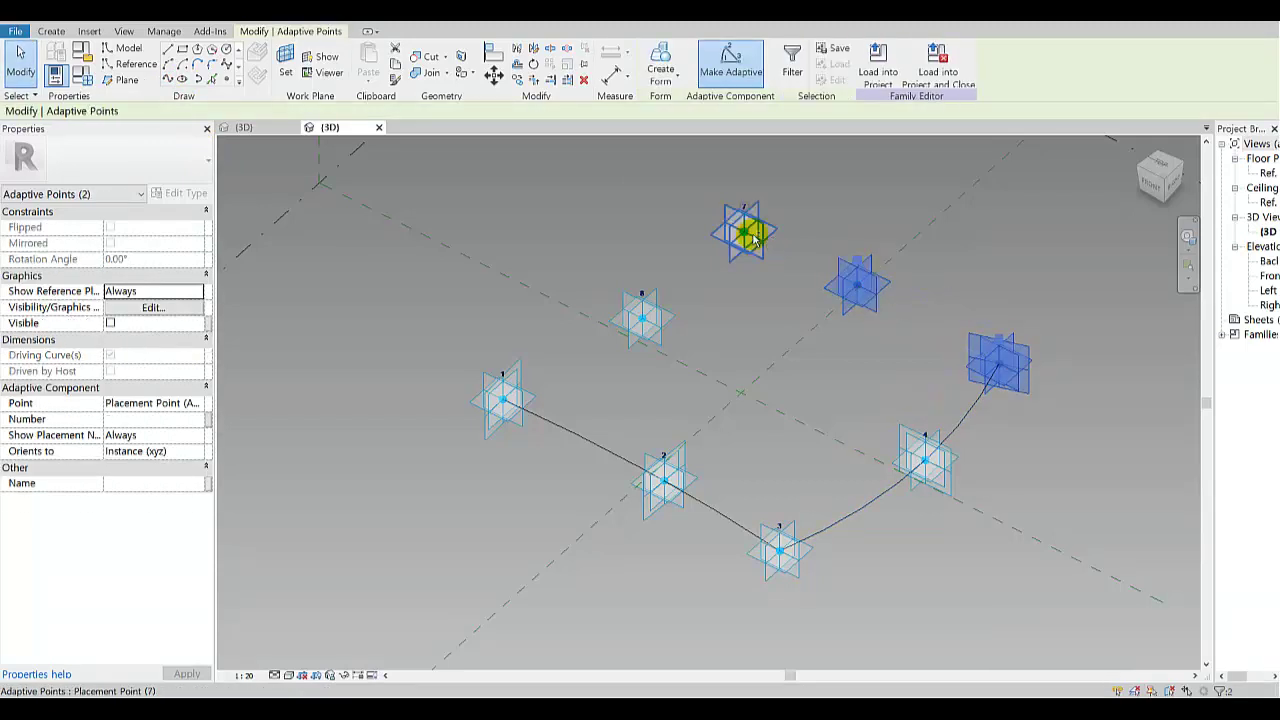
ctrl+click(743, 231)
click(167, 82)
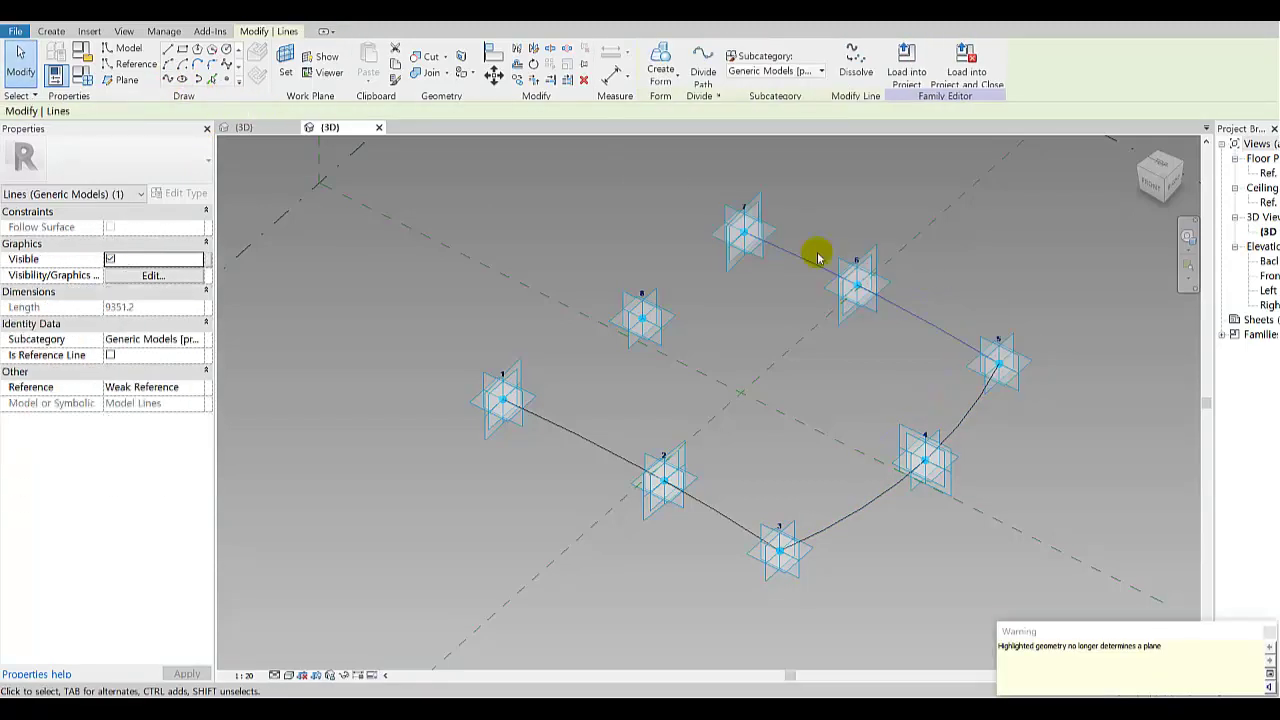
key(Escape)
click(758, 230)
ctrl+click(667, 320)
ctrl+click(503, 398)
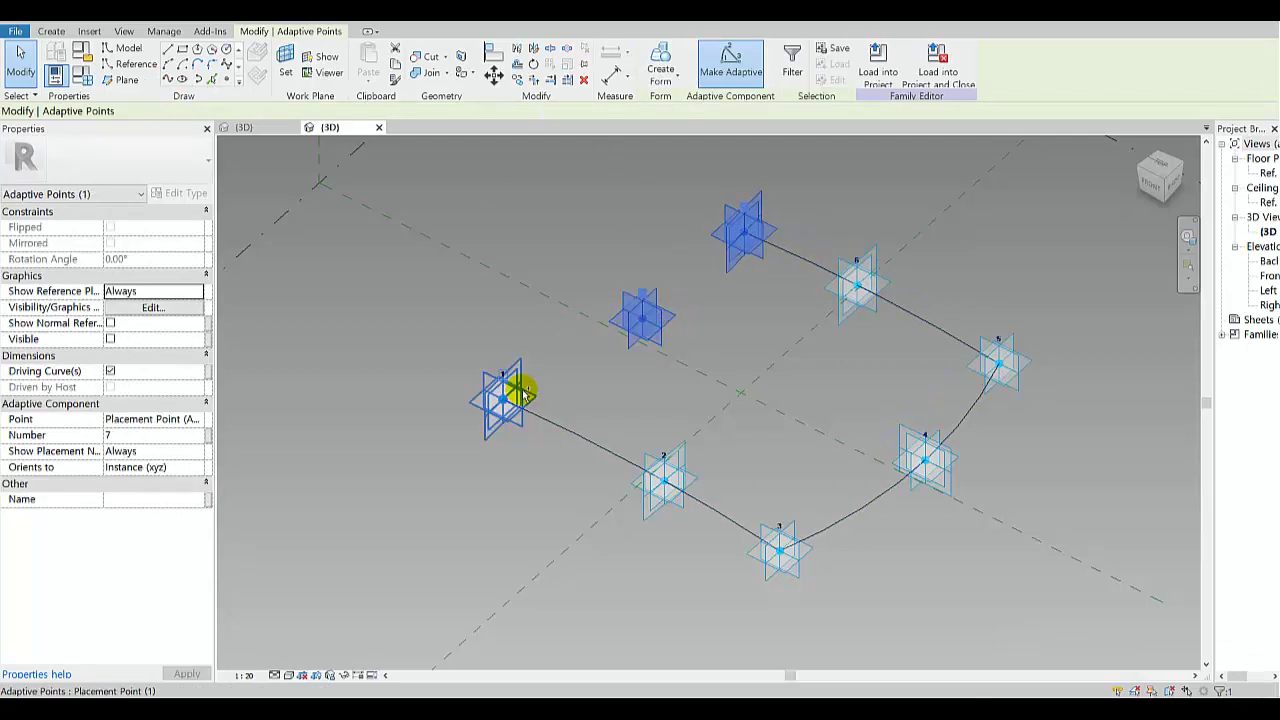
click(168, 82)
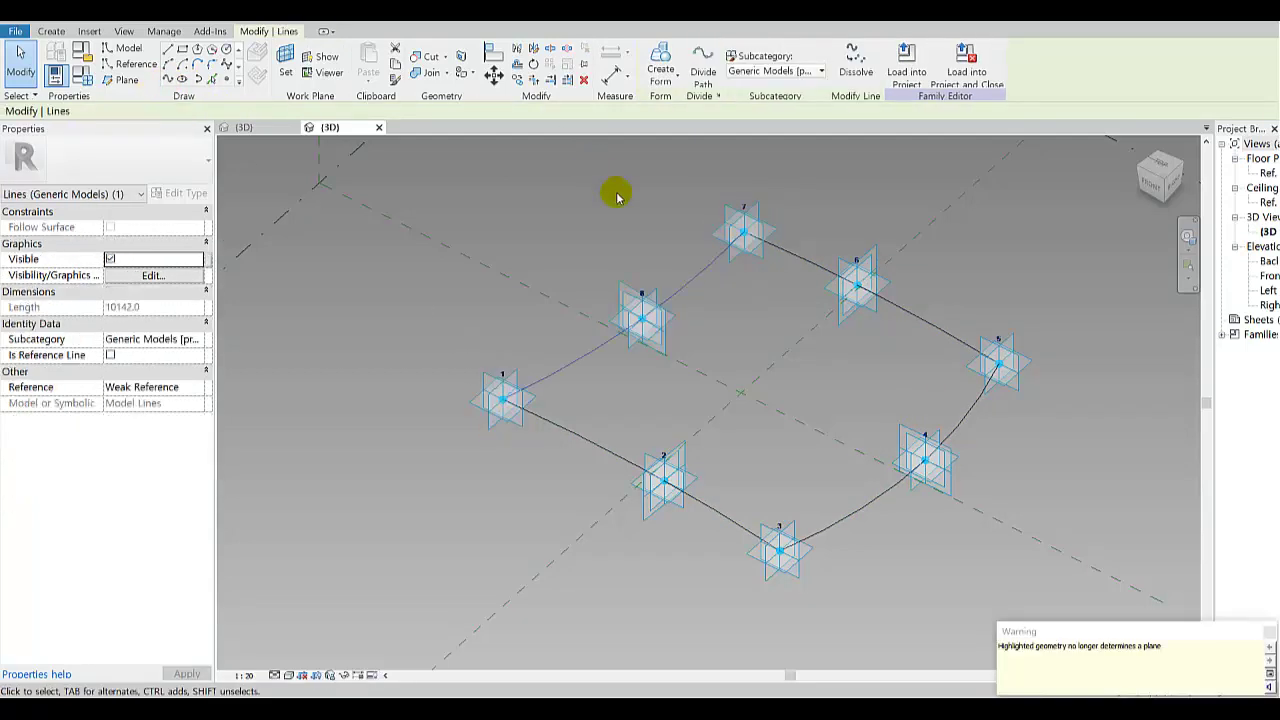
key(Escape)
click(692, 280)
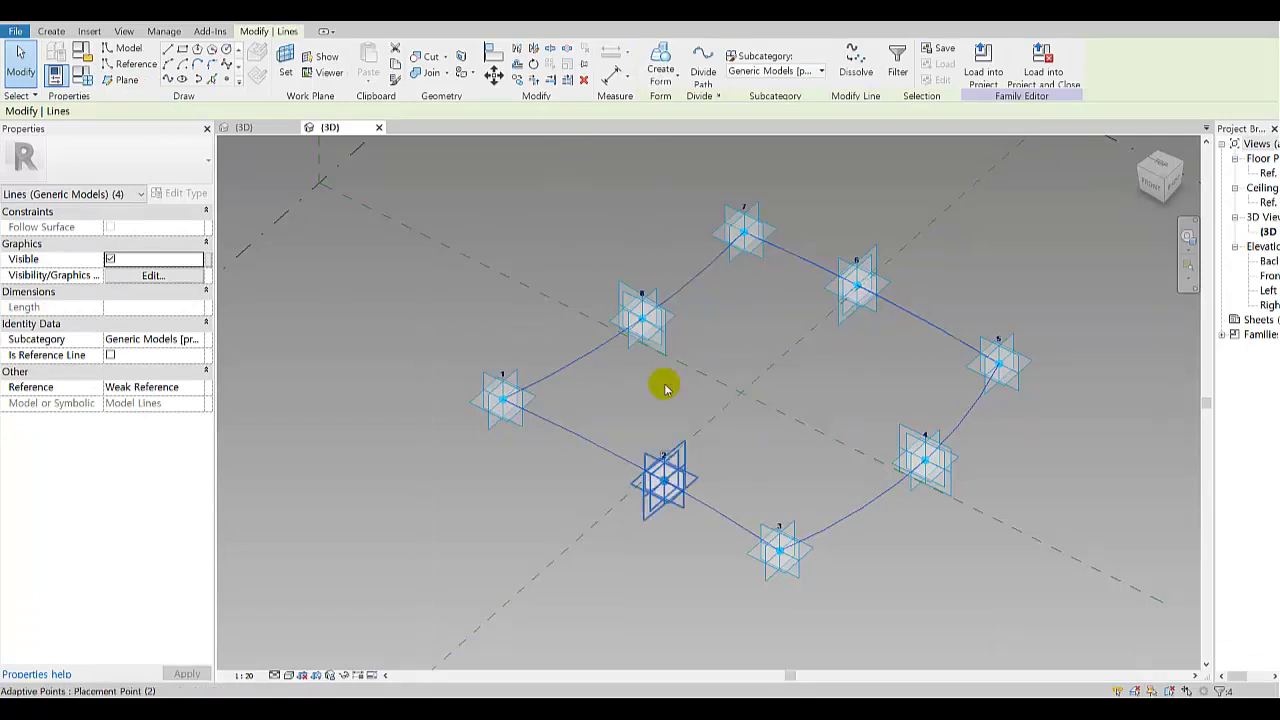
Step: Fill the spline loop with a surface form and load the panel family into the mass project
click(665, 50)
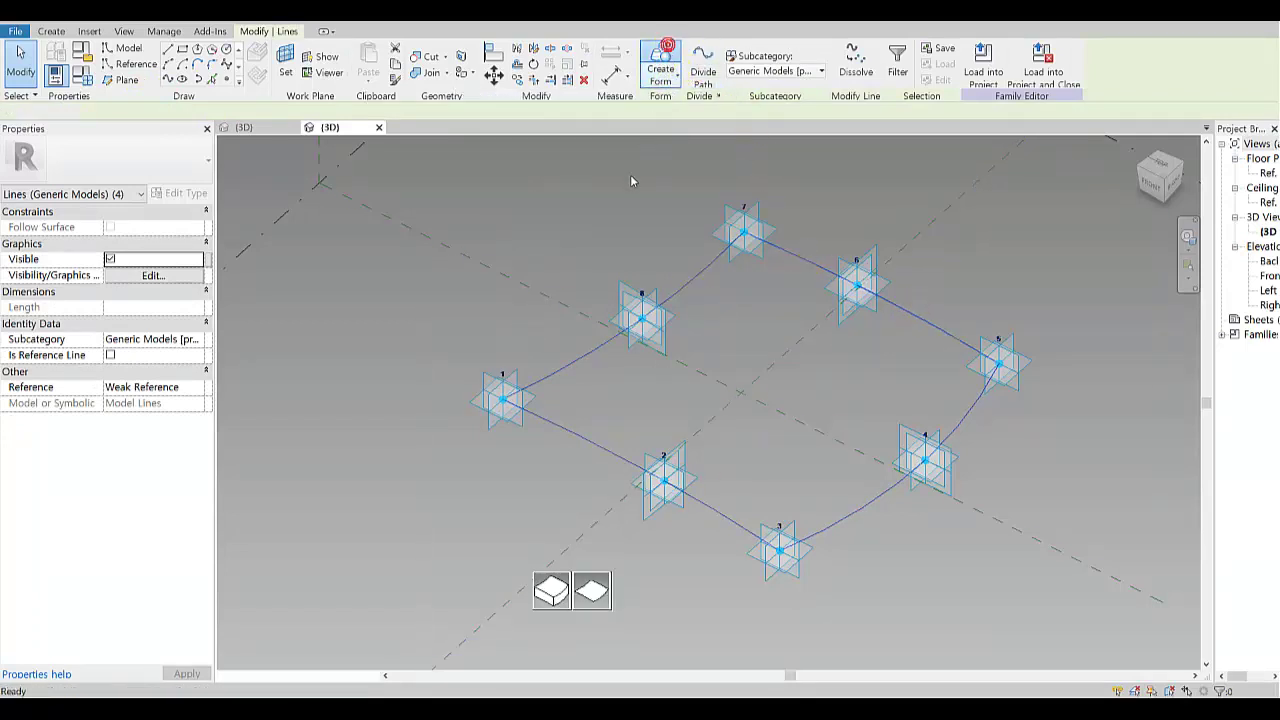
click(594, 592)
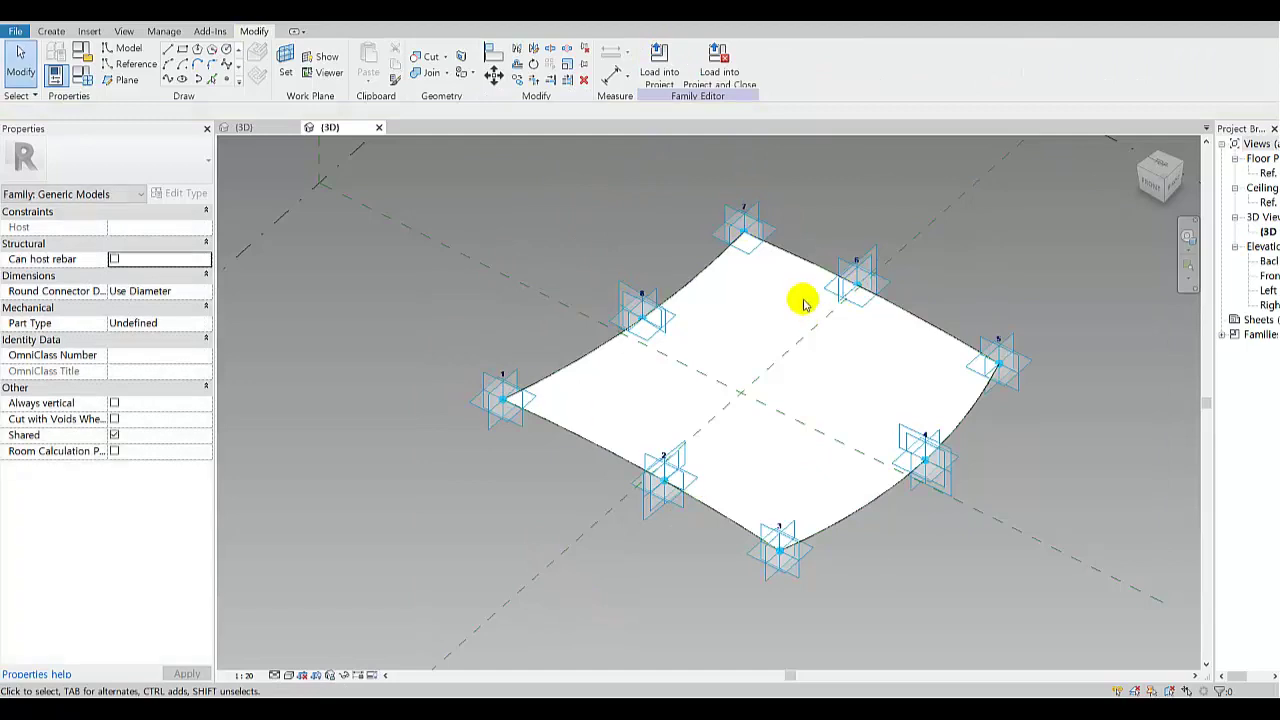
click(670, 75)
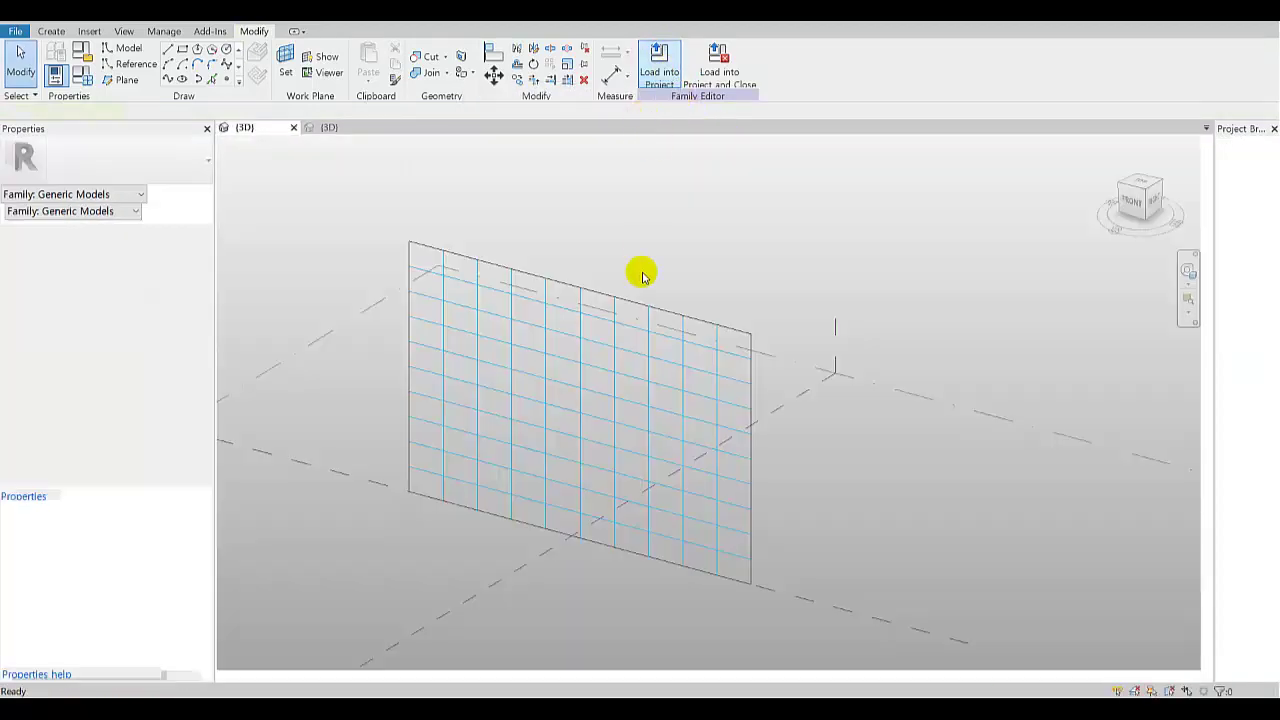
Step: Place one panel by clicking its adaptive points, then orbit back to the gridded surface
click(820, 471)
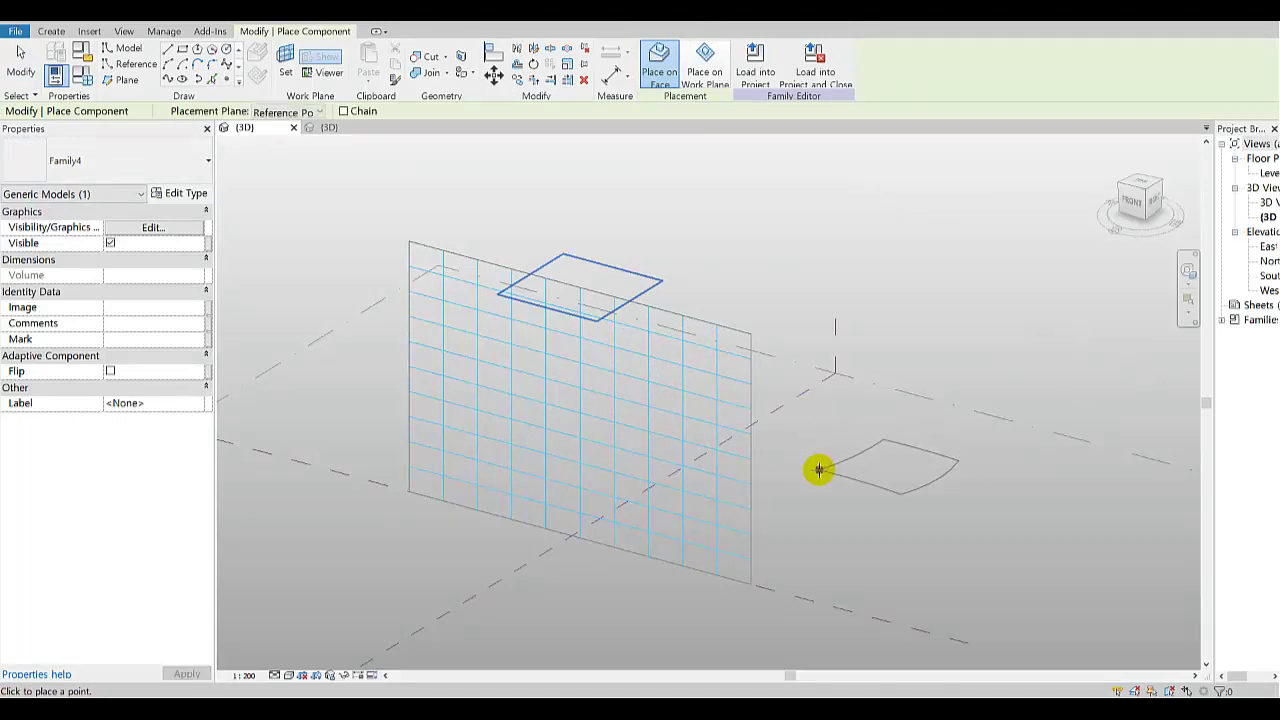
click(845, 502)
click(879, 522)
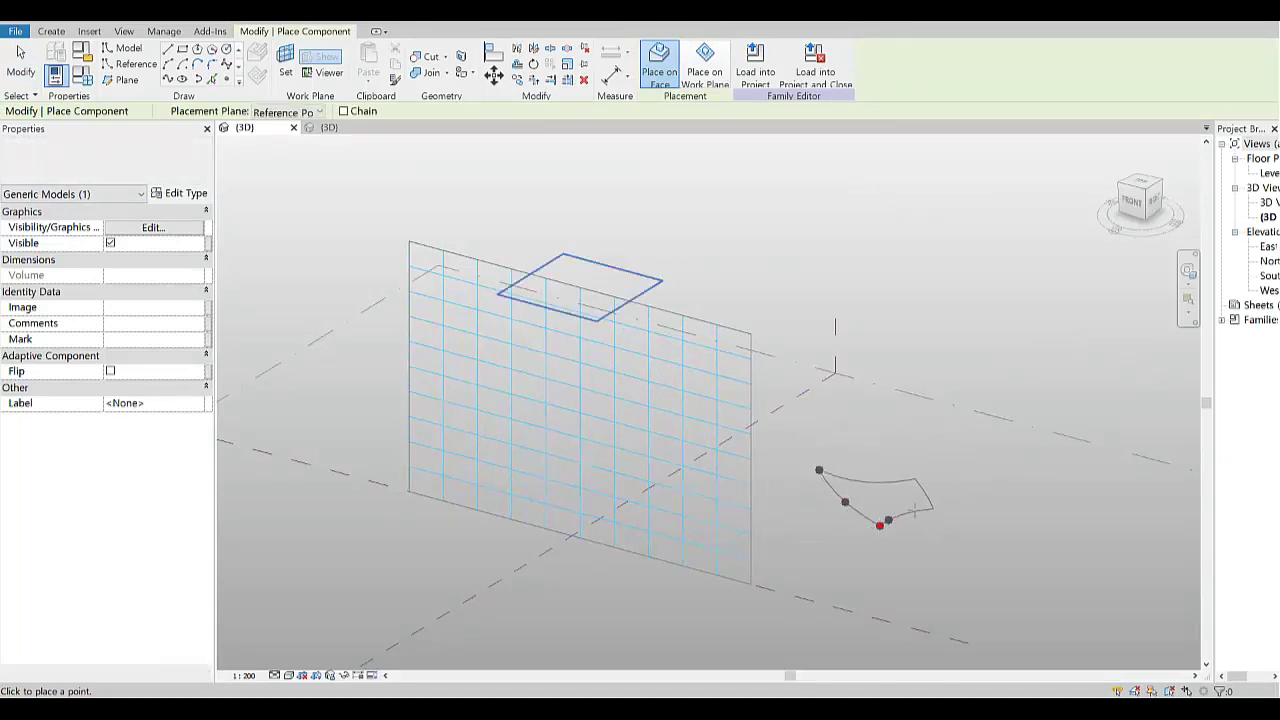
click(970, 483)
click(897, 423)
click(857, 440)
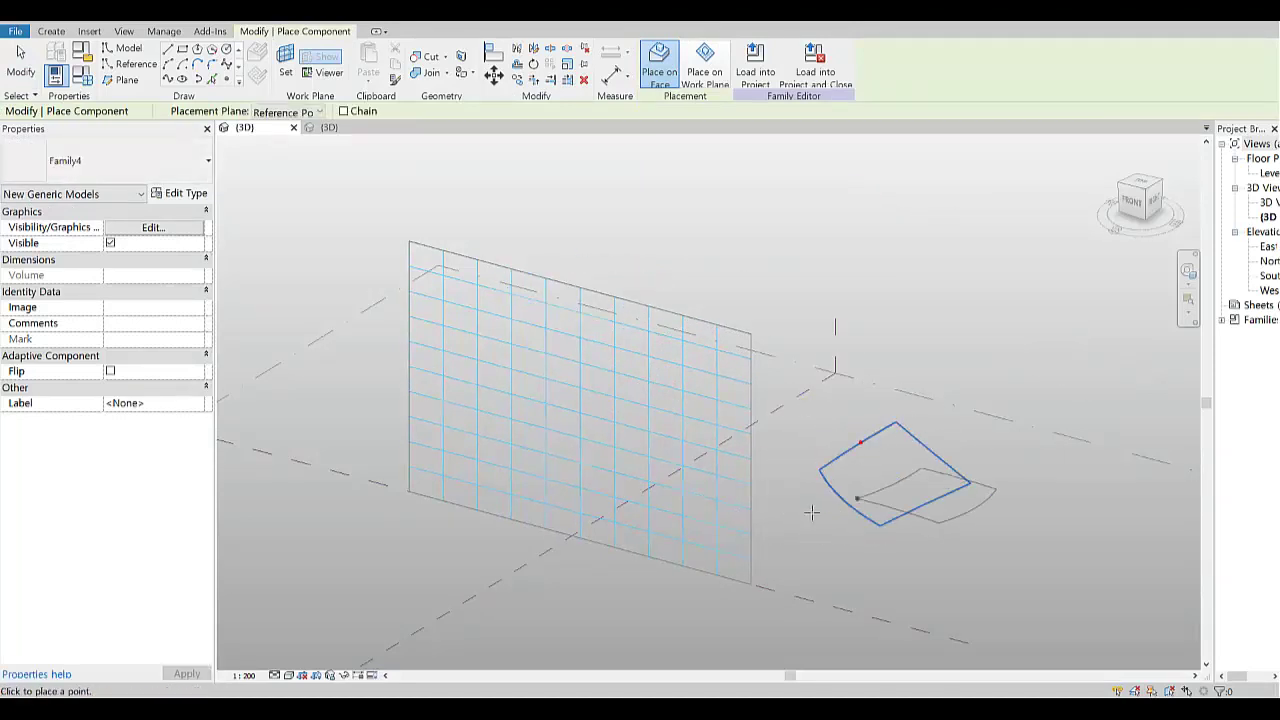
key(Escape)
click(886, 457)
mouse_move(886, 457)
shift+middle_down()
mouse_move(928, 489)
mouse_move(904, 466)
shift+middle_up()
click(651, 471)
mouse_move(651, 471)
shift+middle_down()
mouse_move(694, 434)
mouse_move(536, 400)
shift+middle_up()
Step: Change the divided surface's grid divisions to 12, giving a 12 × 12 grid
click(540, 404)
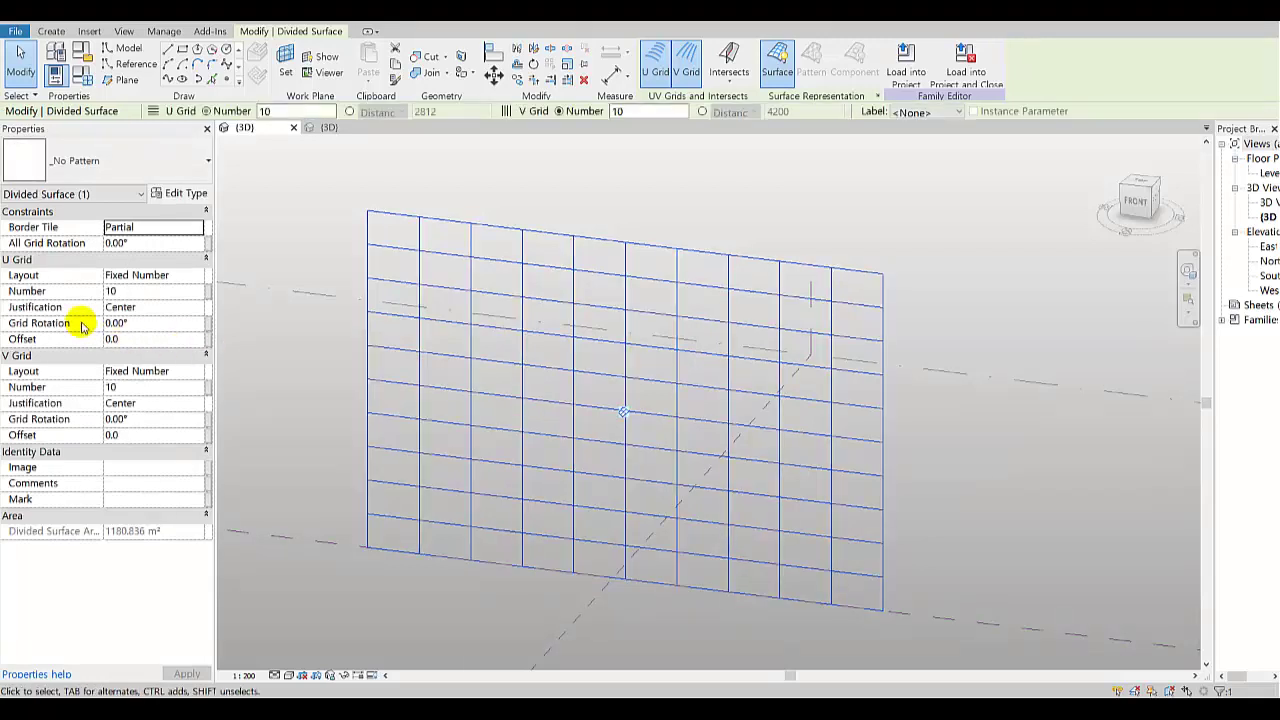
click(132, 291)
text(12)
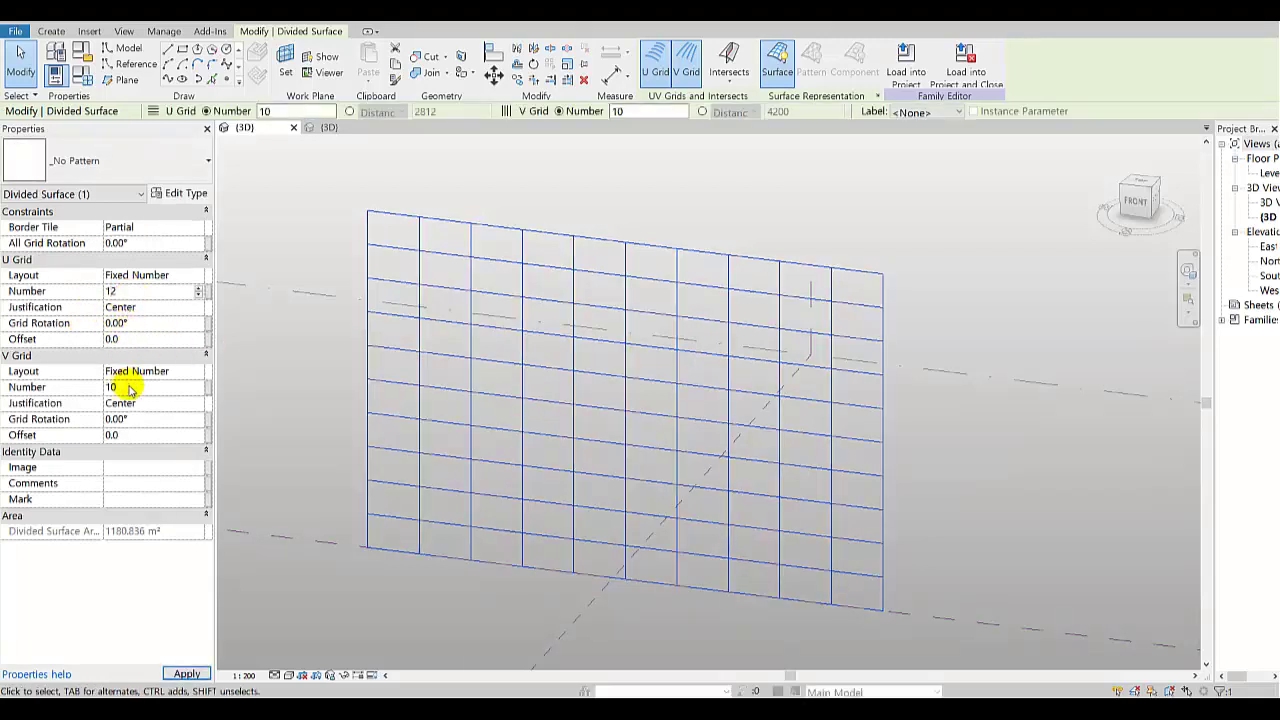
click(282, 369)
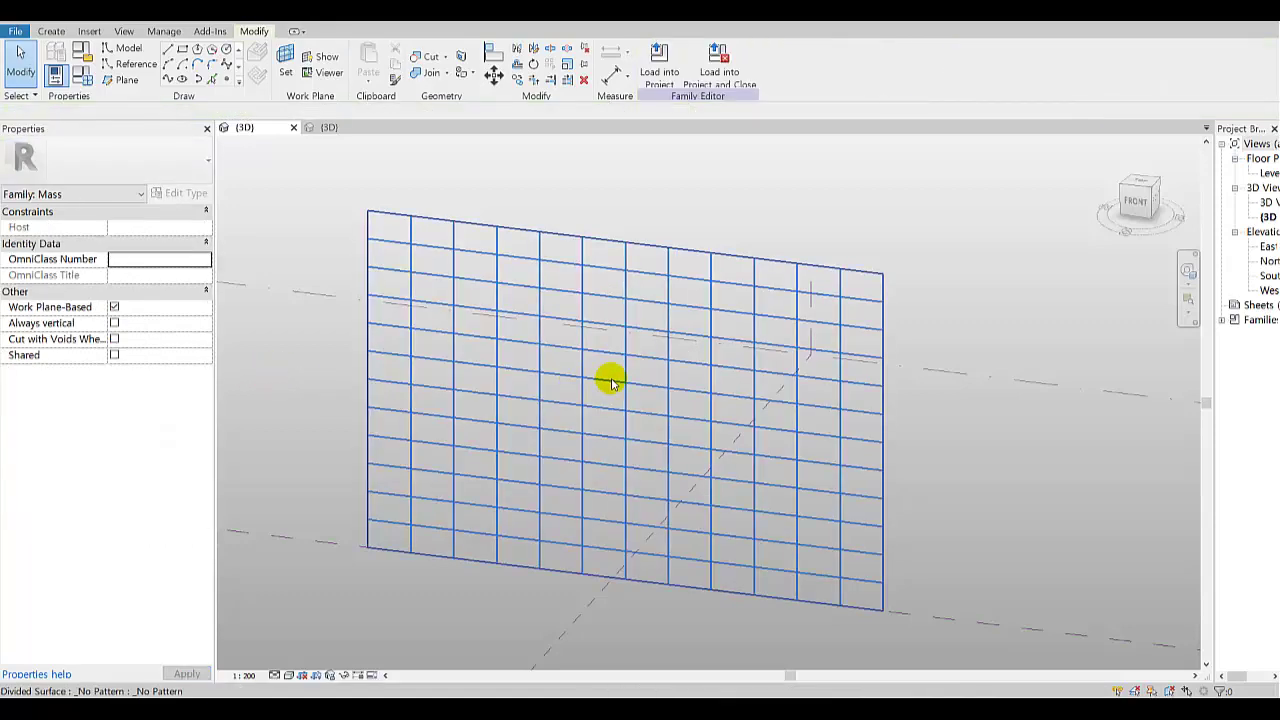
Step: Turn on Nodes display for the divided surface in Surface Representation
click(568, 371)
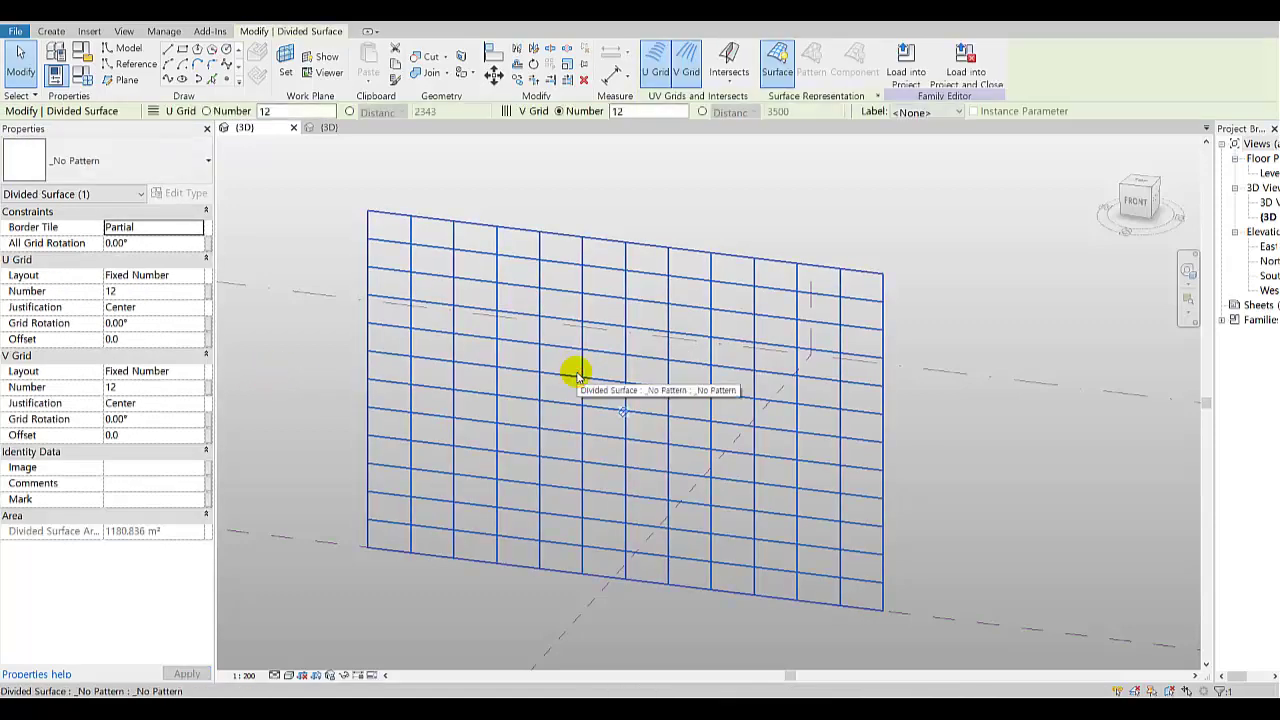
click(876, 96)
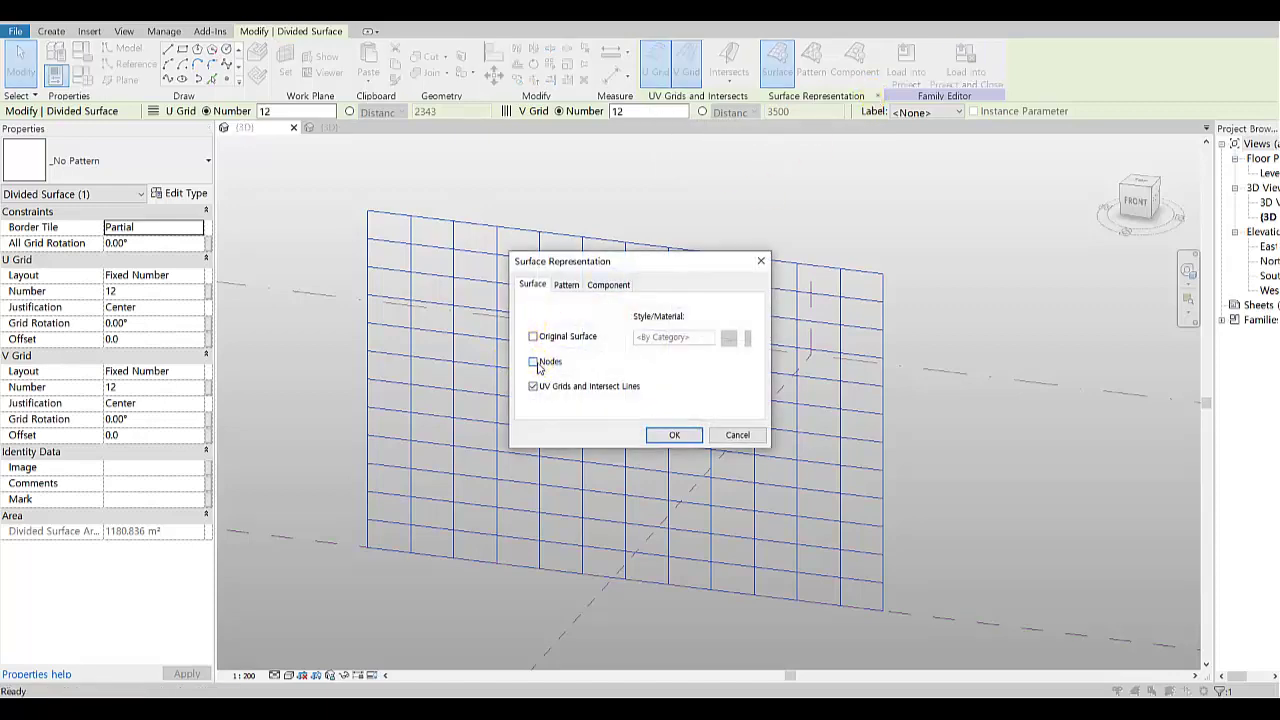
click(676, 436)
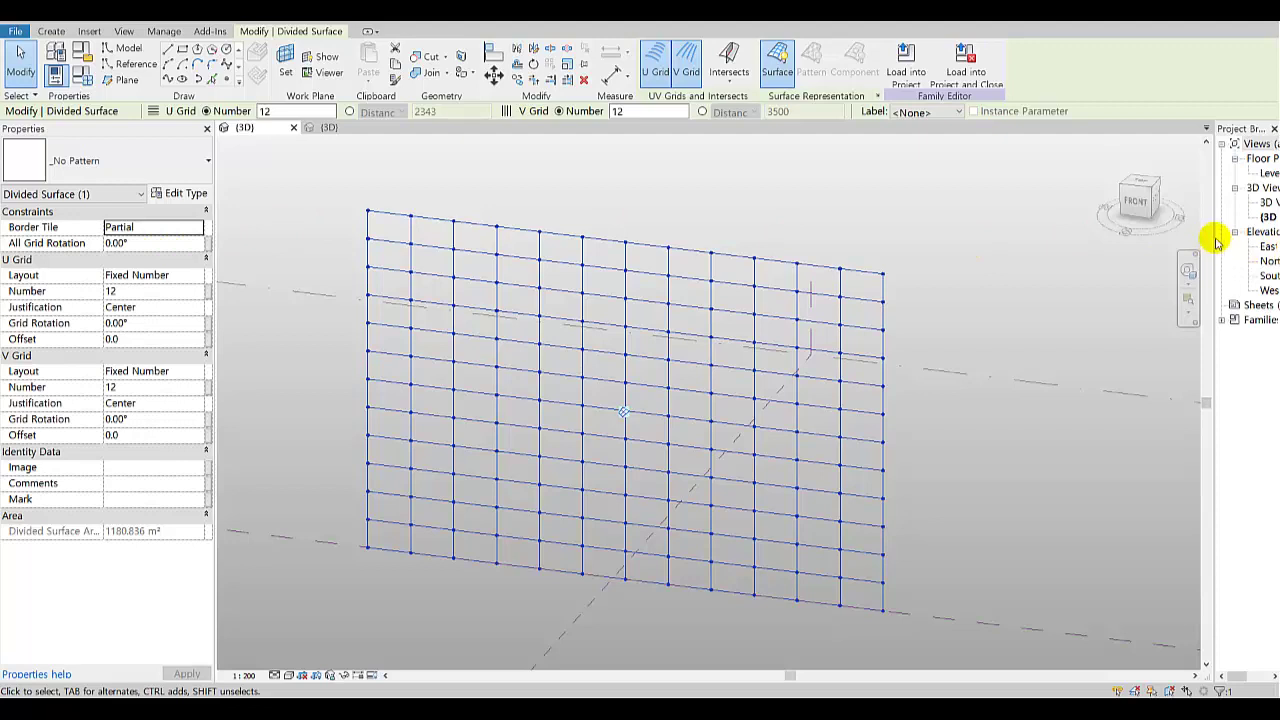
drag(1213, 234, 1135, 240)
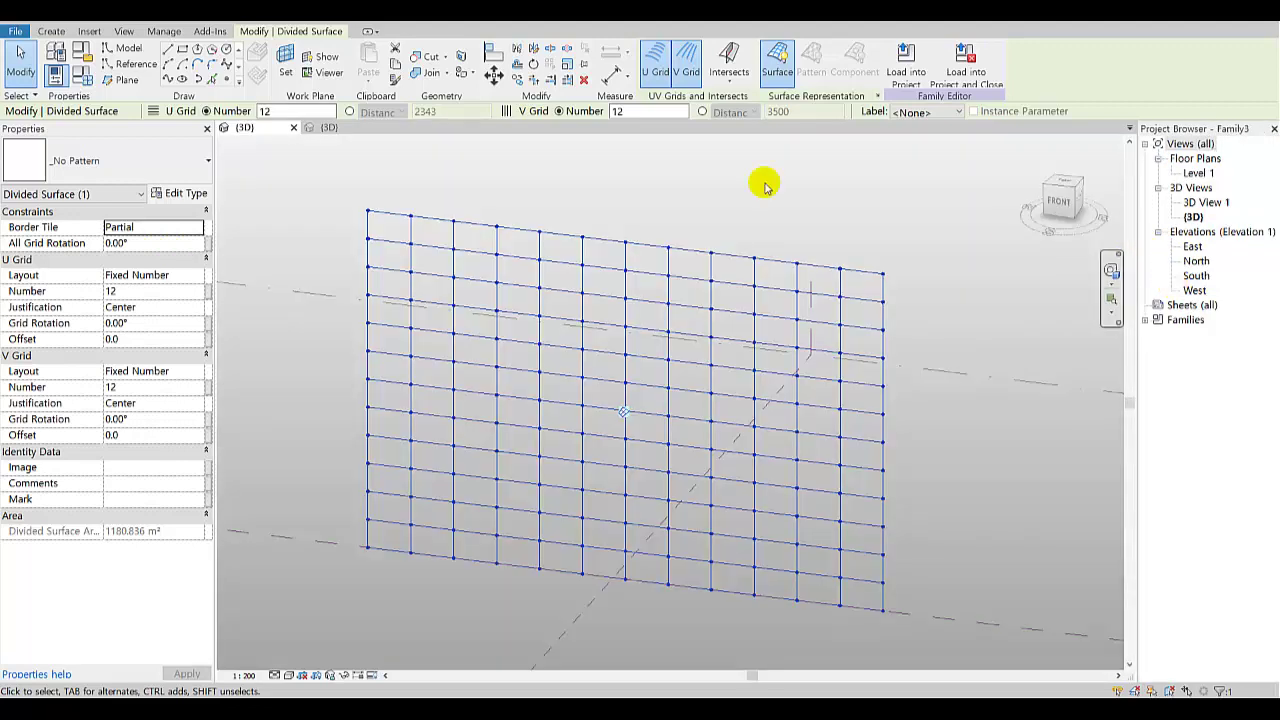
click(54, 33)
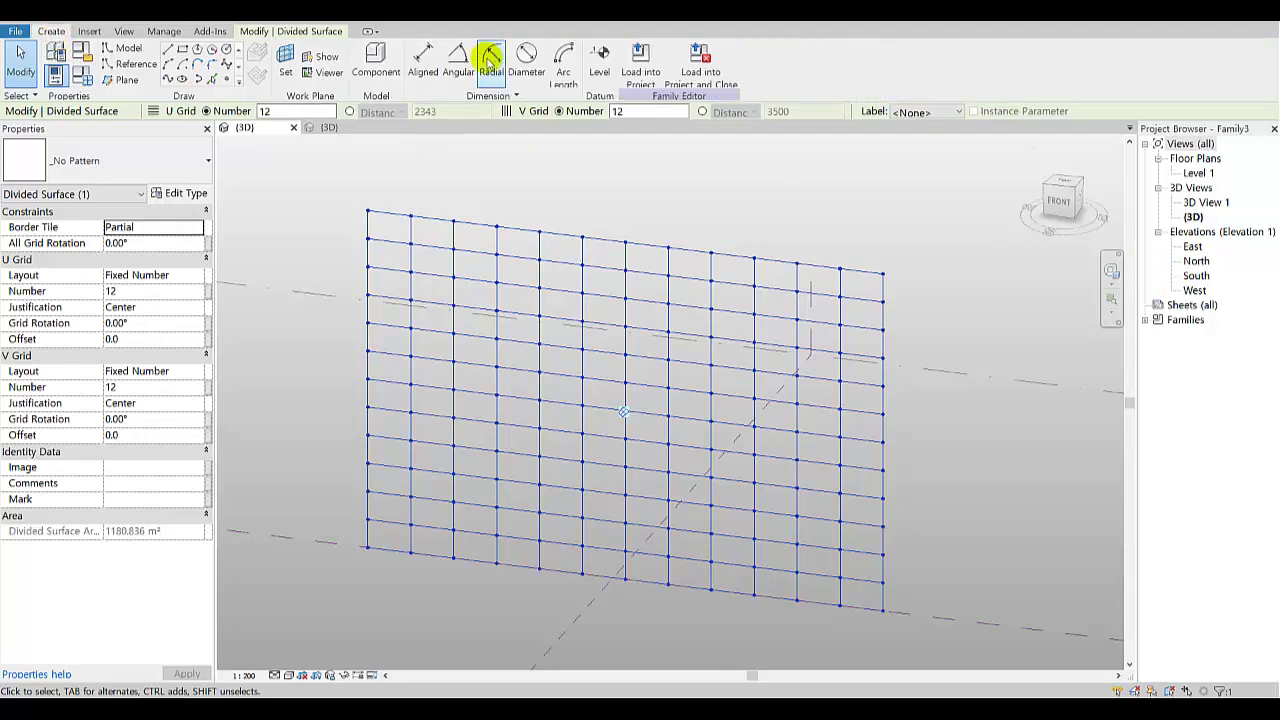
Step: Place a Family4 adaptive panel snapped to the grid nodes around the lower-left 2×2 cells
click(390, 68)
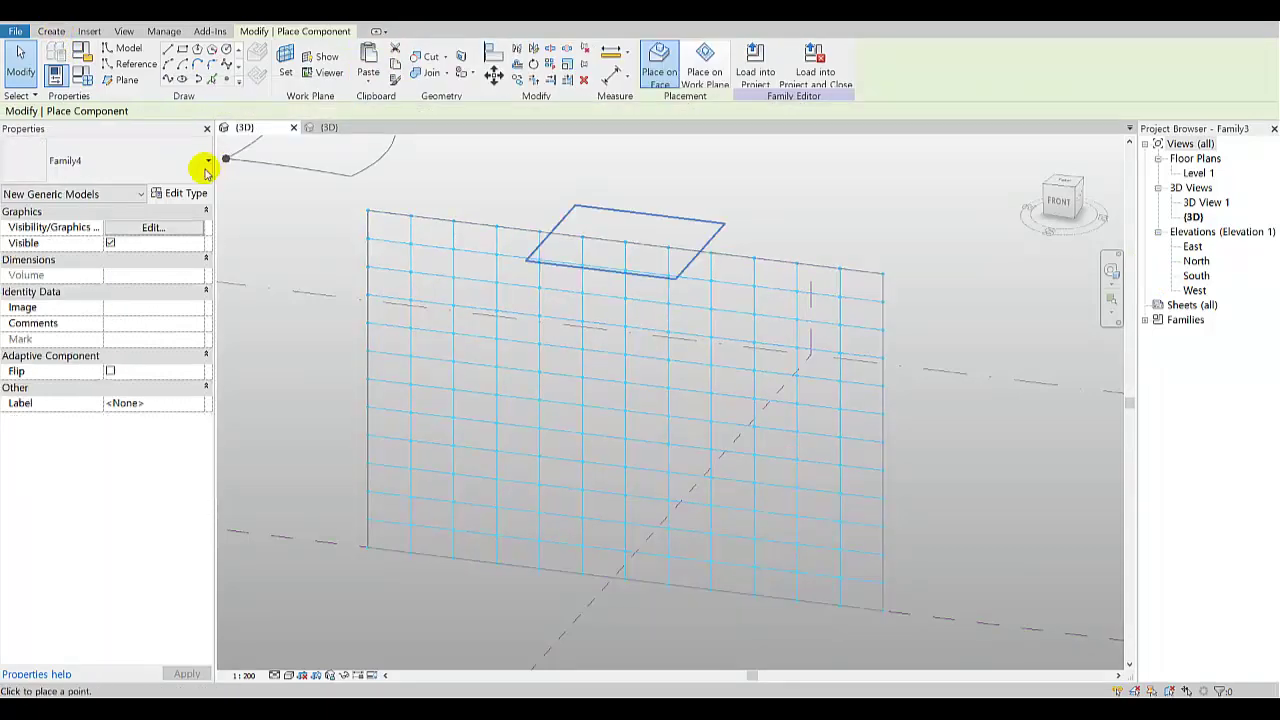
click(367, 548)
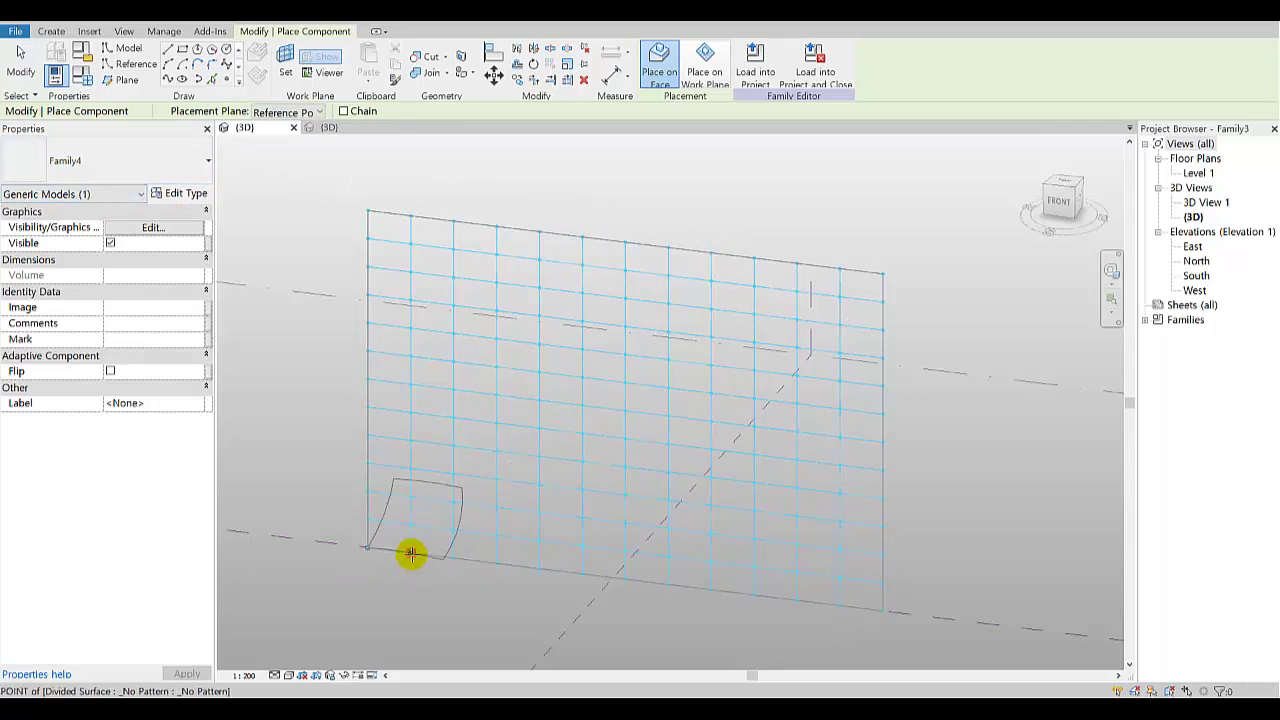
click(410, 552)
click(453, 557)
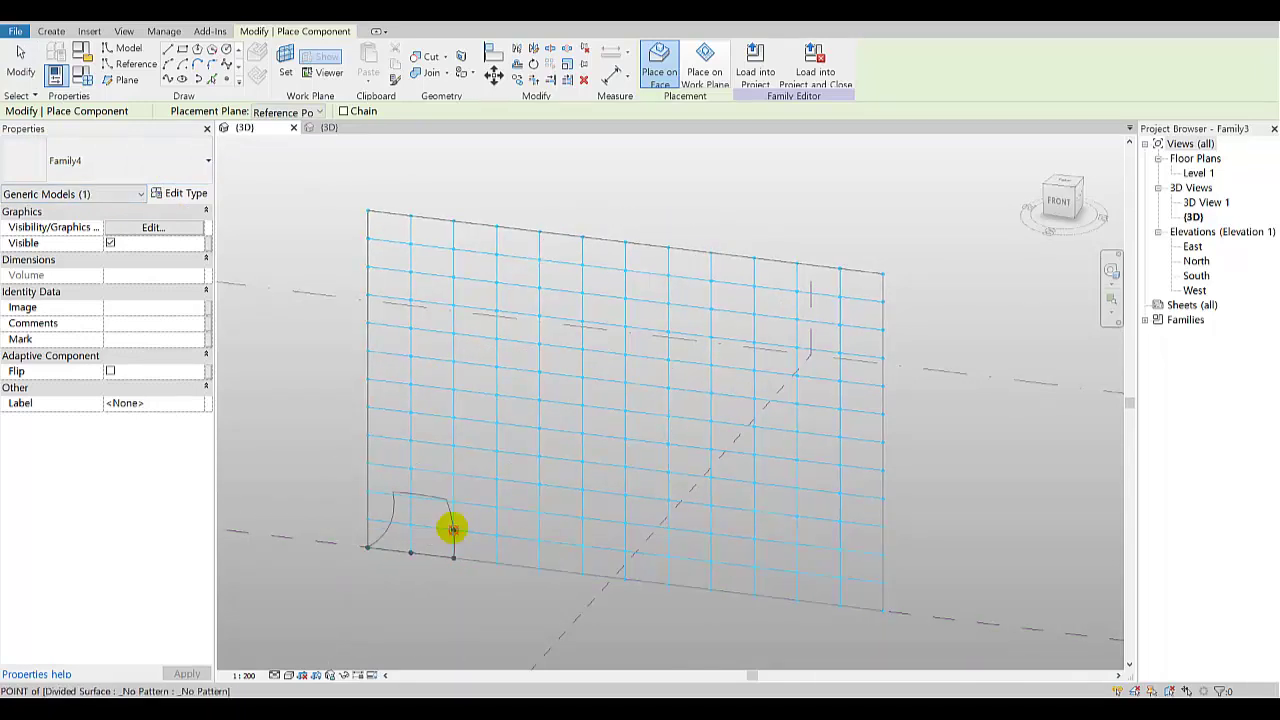
click(410, 495)
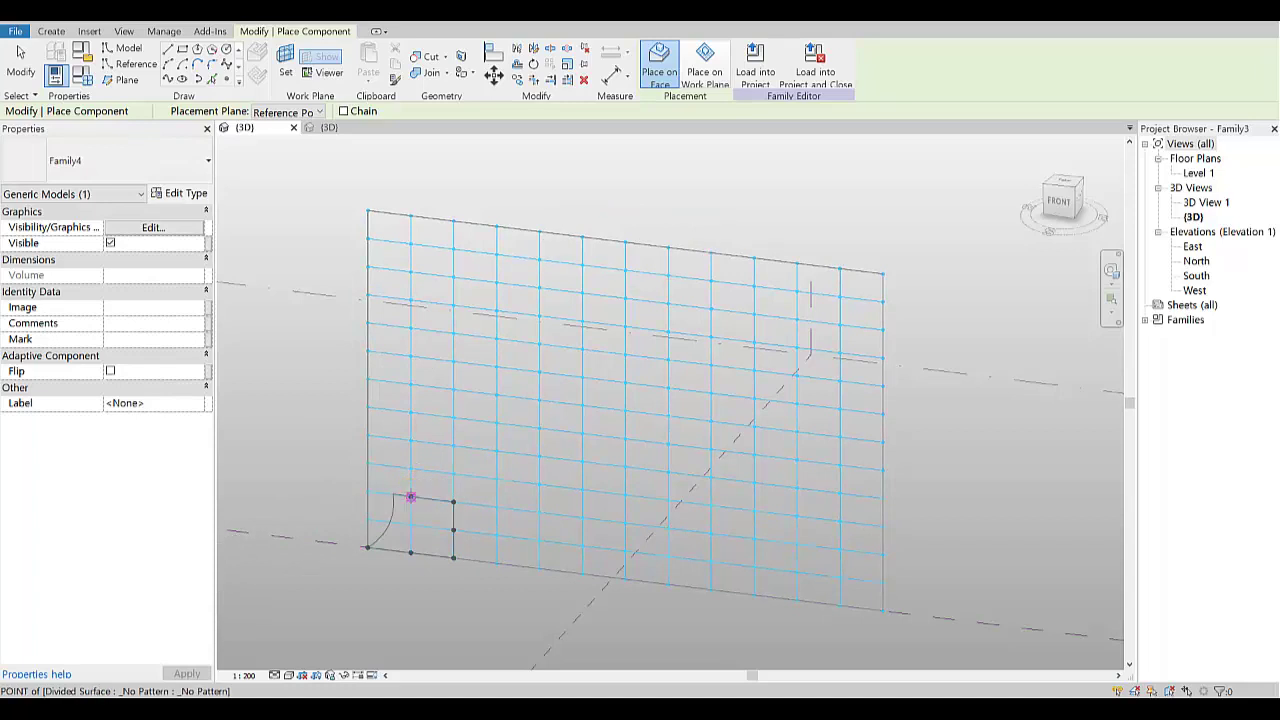
click(383, 493)
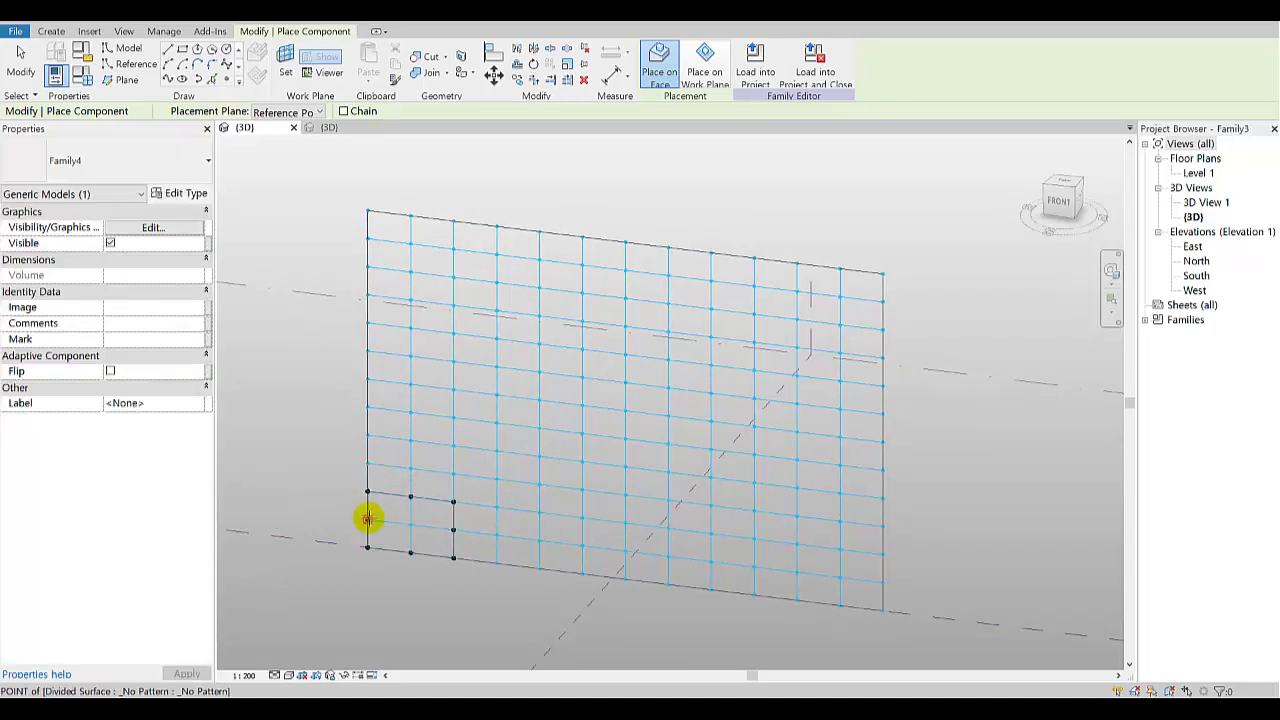
click(368, 517)
key(Escape)
key(Escape)
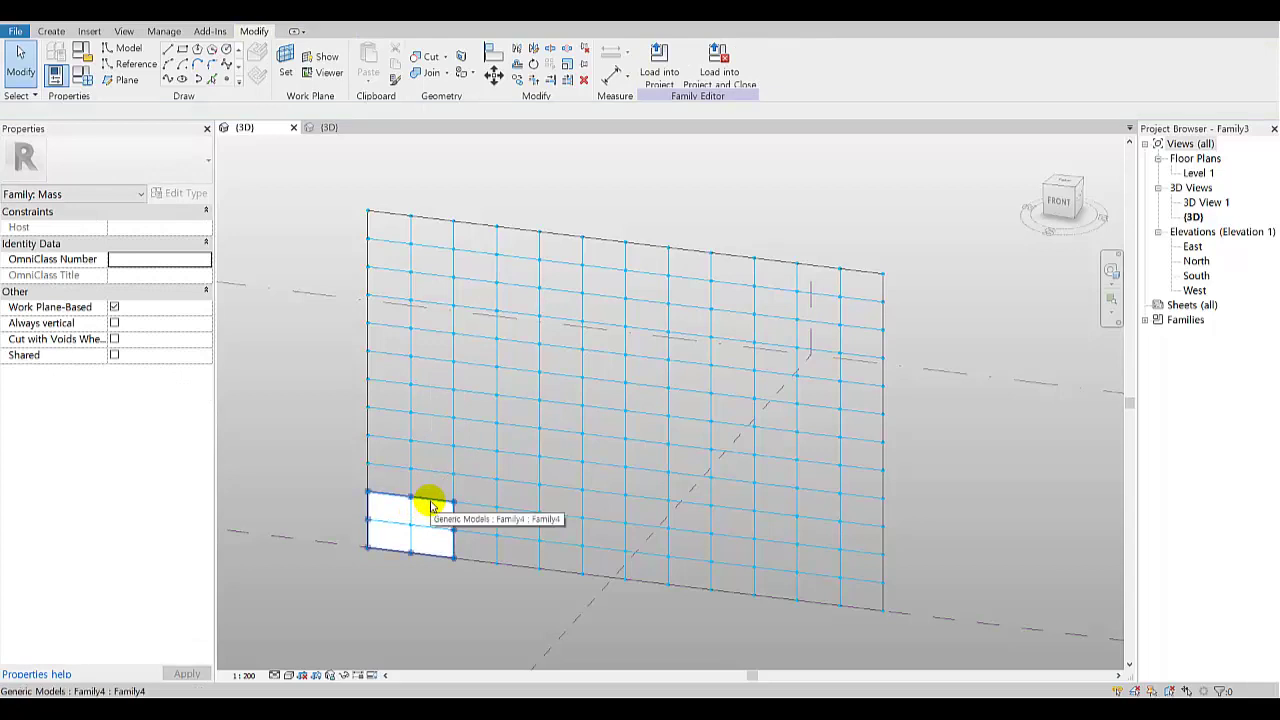
Step: Tile the corner panel across the whole surface with Repeat, then select the resulting repeater
click(431, 502)
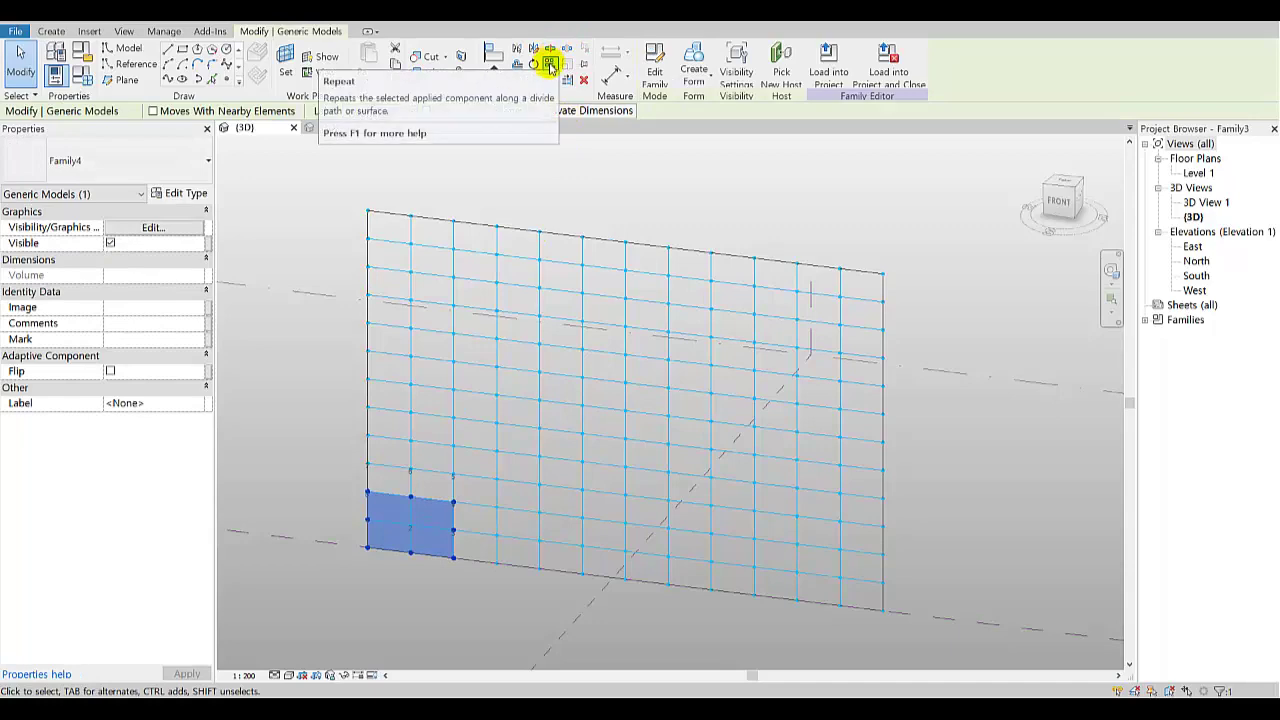
click(550, 66)
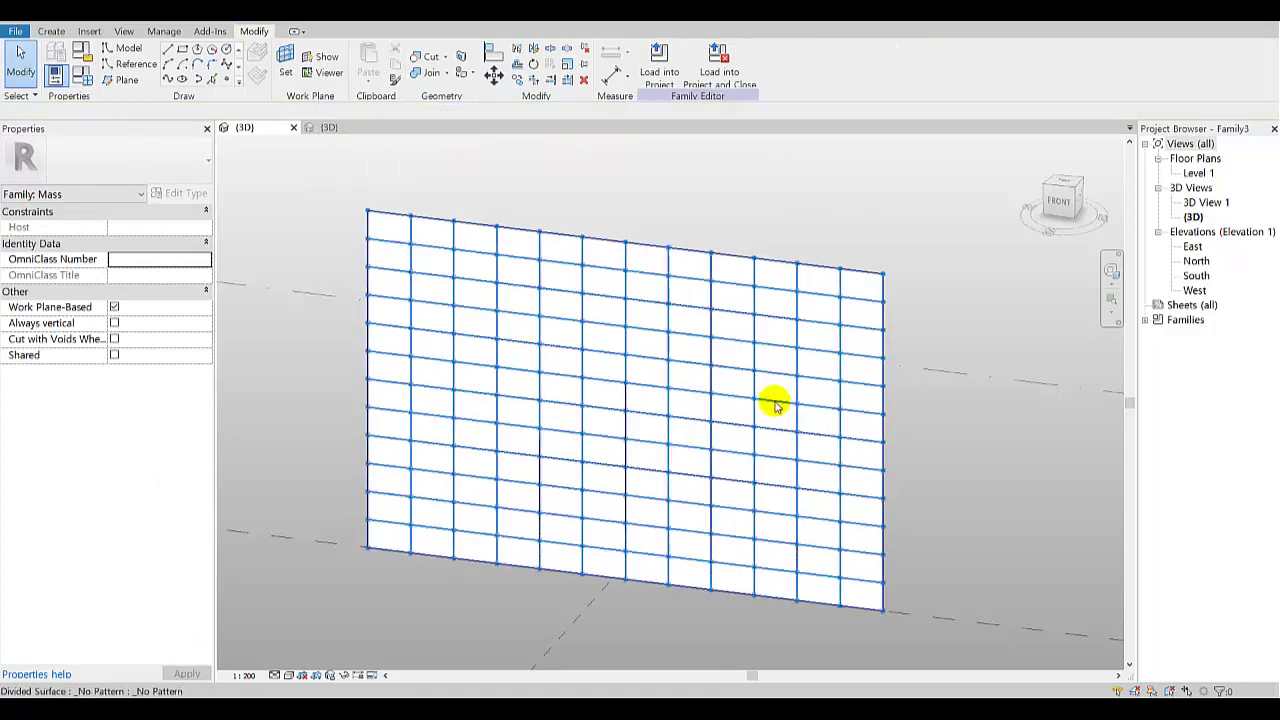
mouse_move(771, 403)
shift+middle_down()
mouse_move(657, 417)
mouse_move(834, 378)
mouse_move(608, 363)
shift+middle_up()
scroll(608, 363, down, 2)
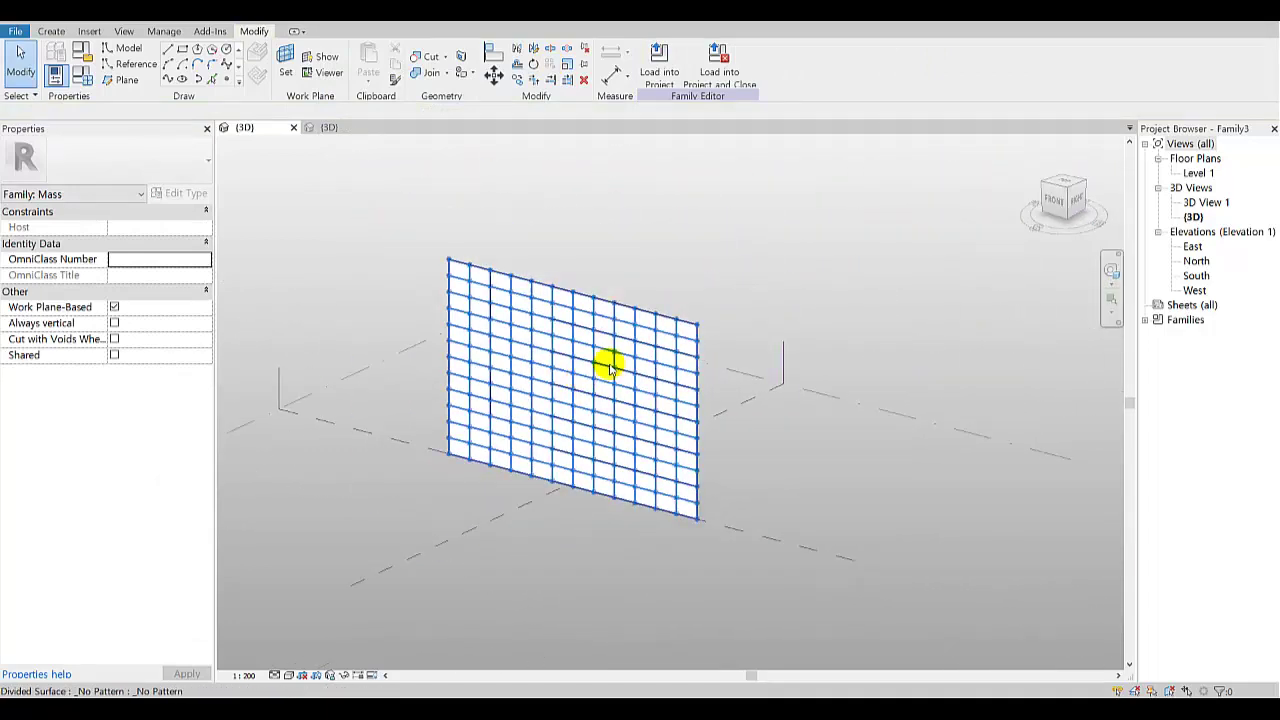
click(681, 322)
click(680, 318)
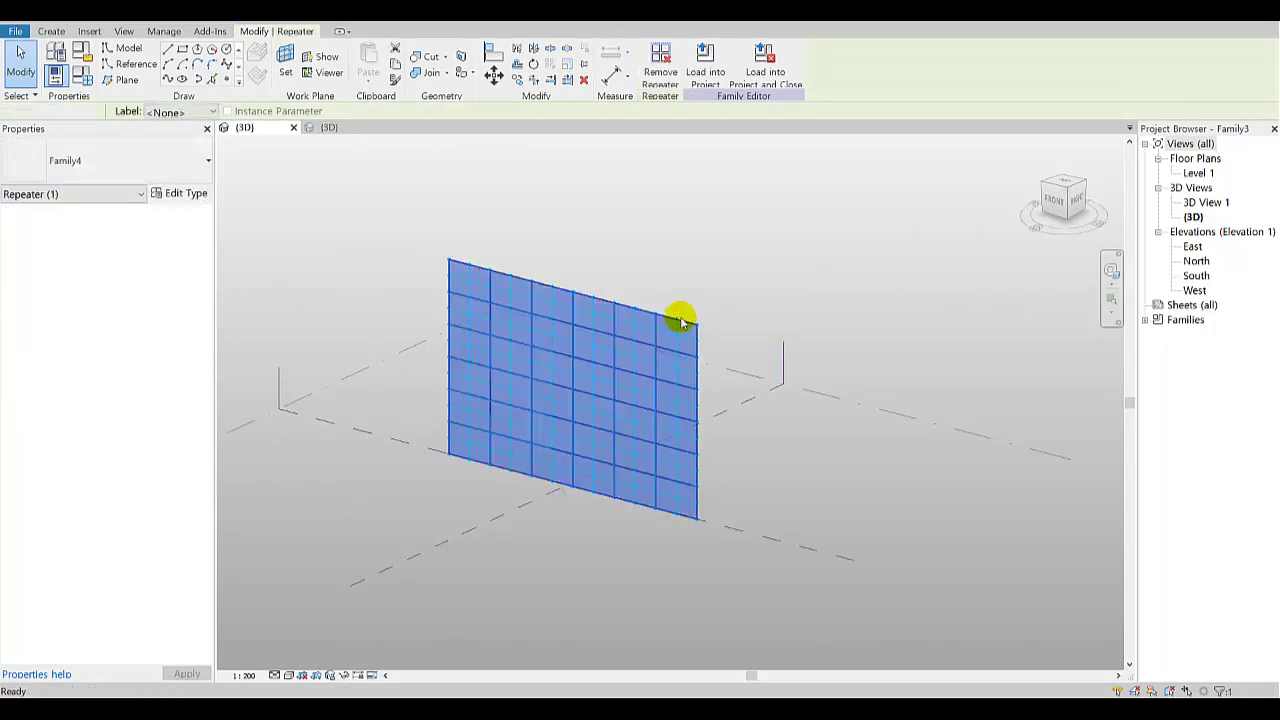
Step: Add a vertical edge through the middle of the wall form
key(Escape)
click(541, 285)
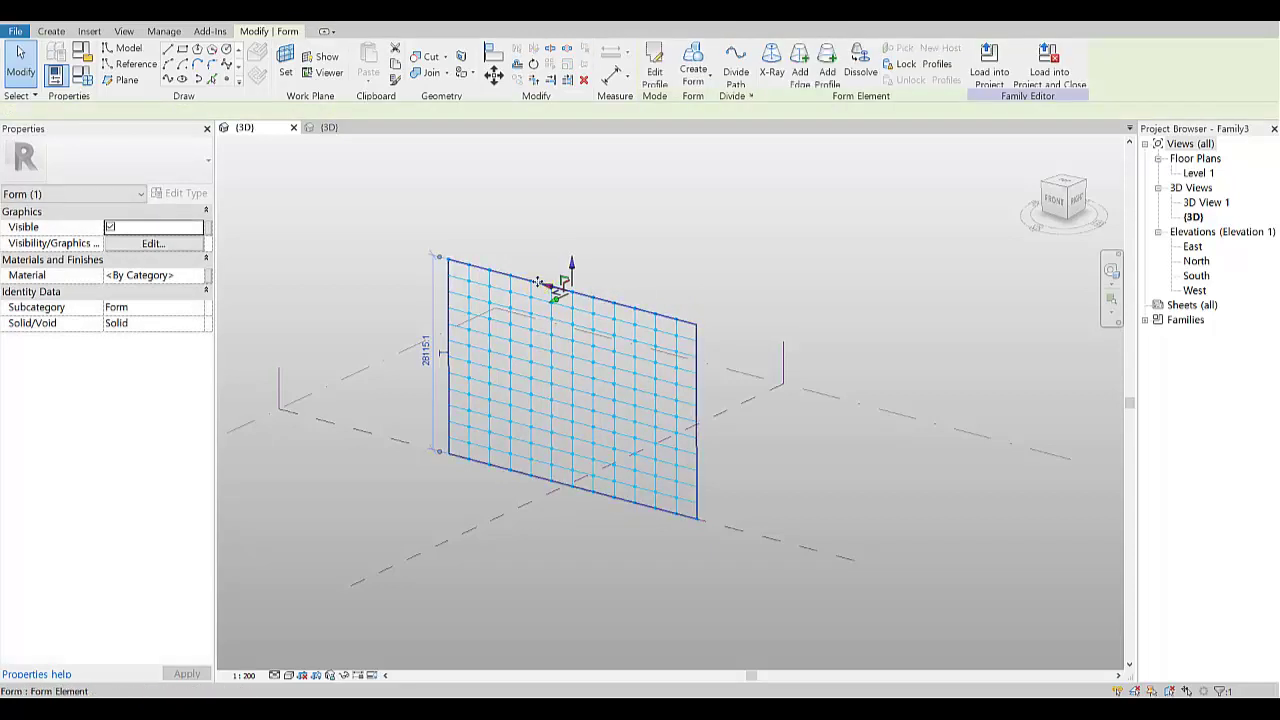
click(537, 282)
double_click(536, 284)
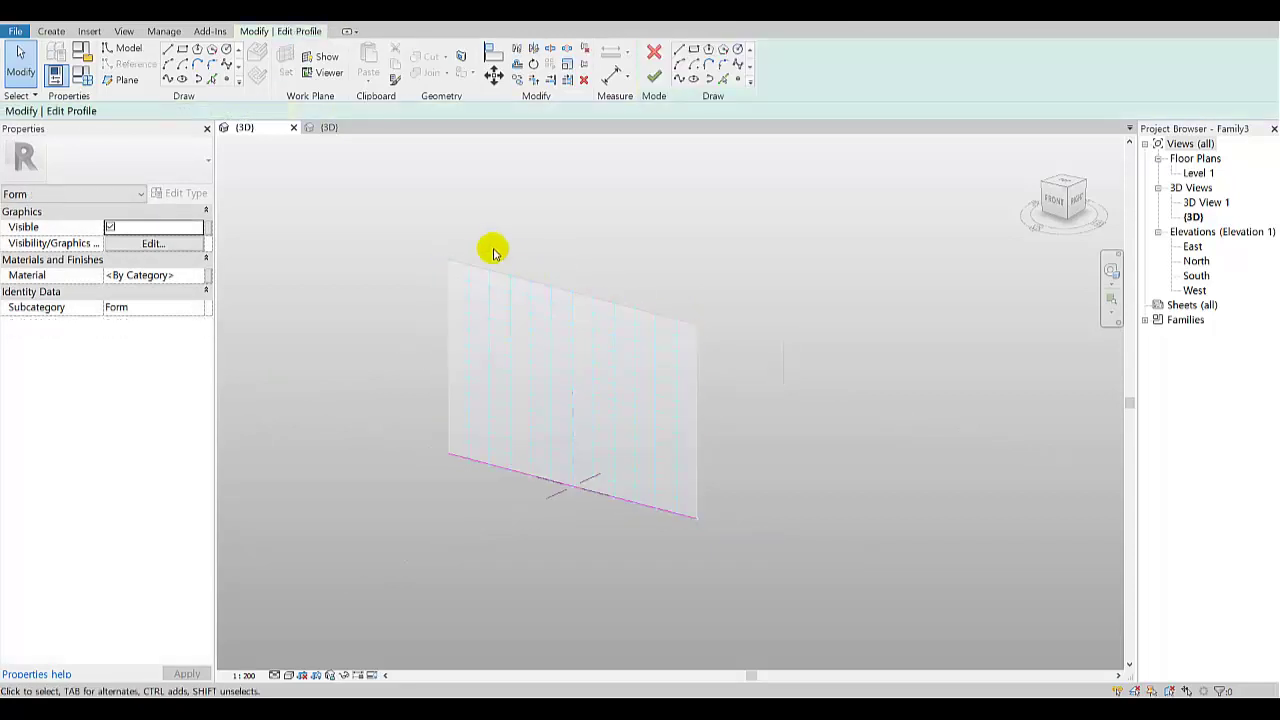
click(655, 80)
click(593, 296)
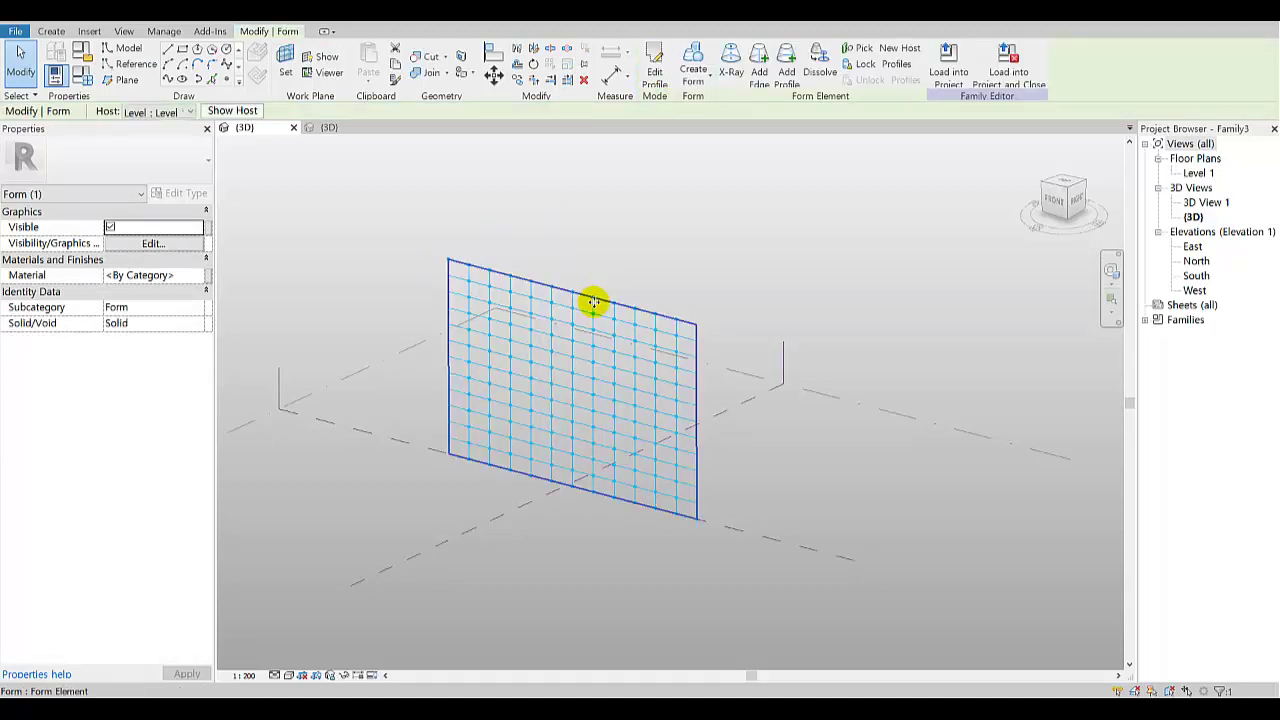
click(746, 98)
click(574, 294)
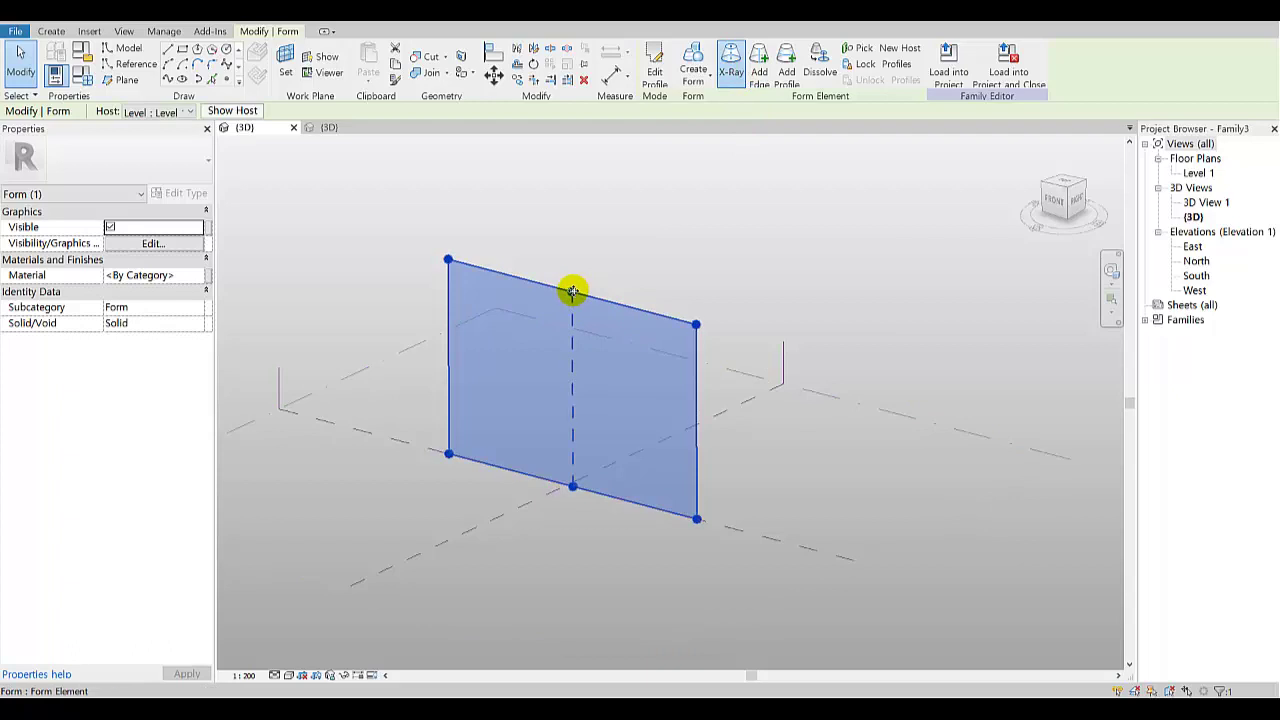
Step: Shift the top edge and pull the top-right corner up and outward to warp the wall
click(572, 291)
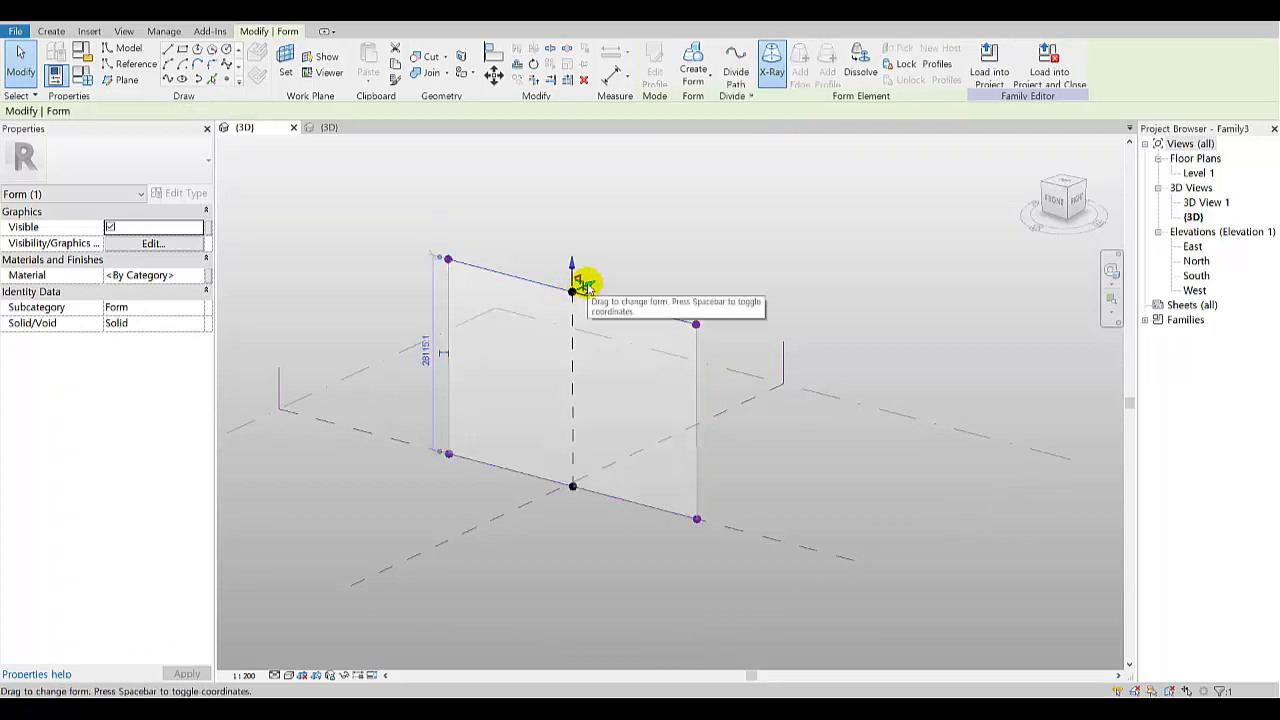
mouse_move(586, 284)
mouse_down()
mouse_move(565, 316)
mouse_move(557, 306)
mouse_up()
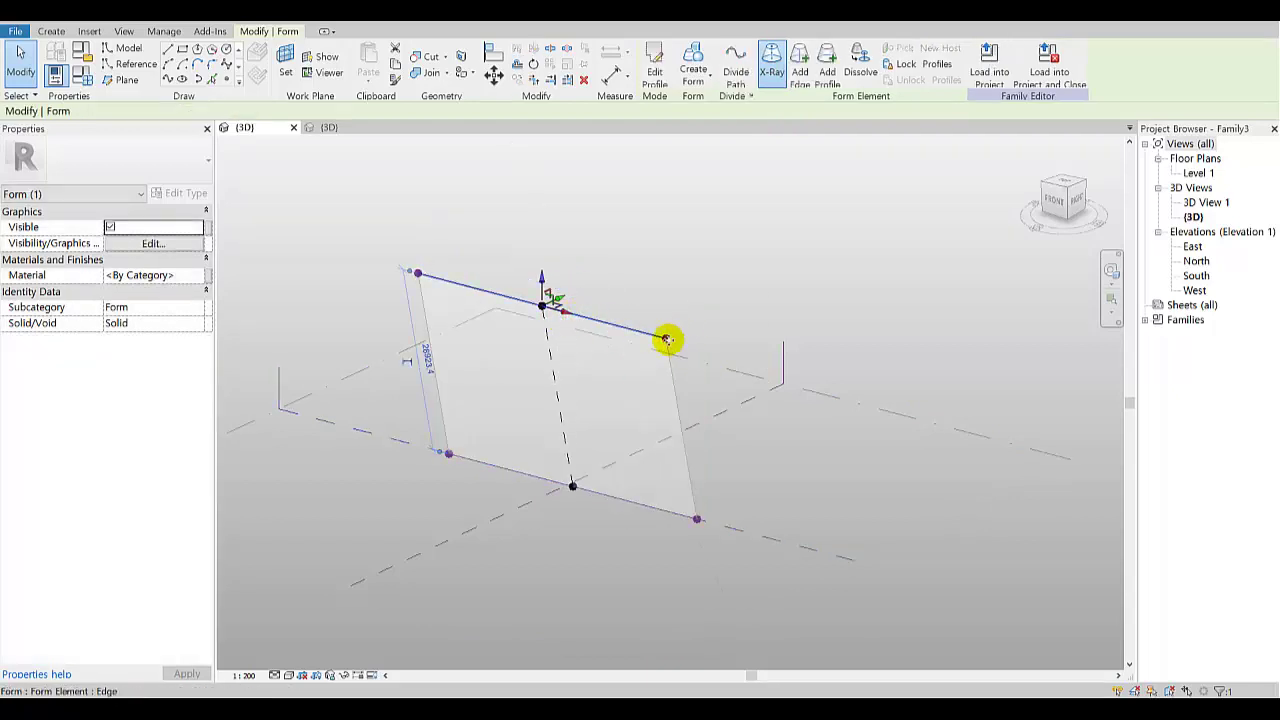
mouse_move(667, 339)
mouse_down()
mouse_move(716, 312)
mouse_move(718, 236)
mouse_up()
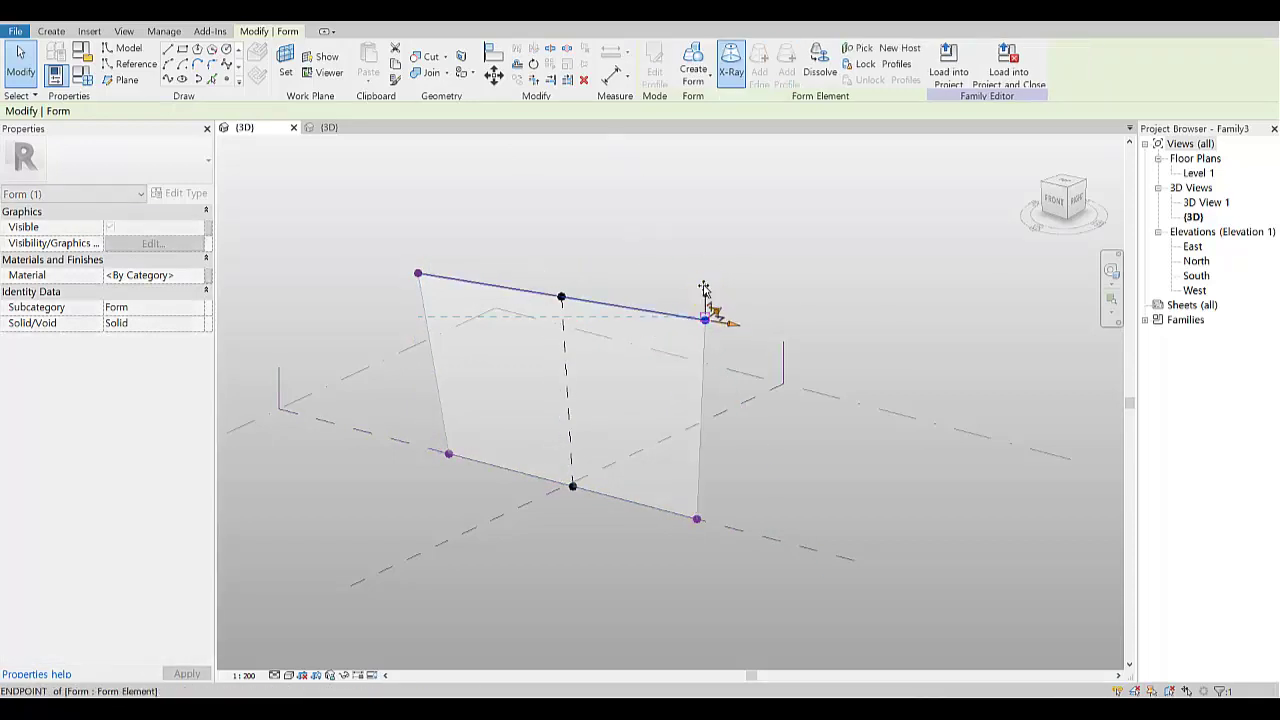
mouse_move(516, 284)
shift+middle_down()
mouse_move(680, 371)
mouse_move(543, 423)
mouse_move(866, 310)
mouse_move(611, 354)
mouse_move(803, 346)
mouse_move(606, 311)
mouse_move(962, 330)
mouse_move(731, 374)
mouse_move(586, 240)
shift+middle_up()
key(Escape)
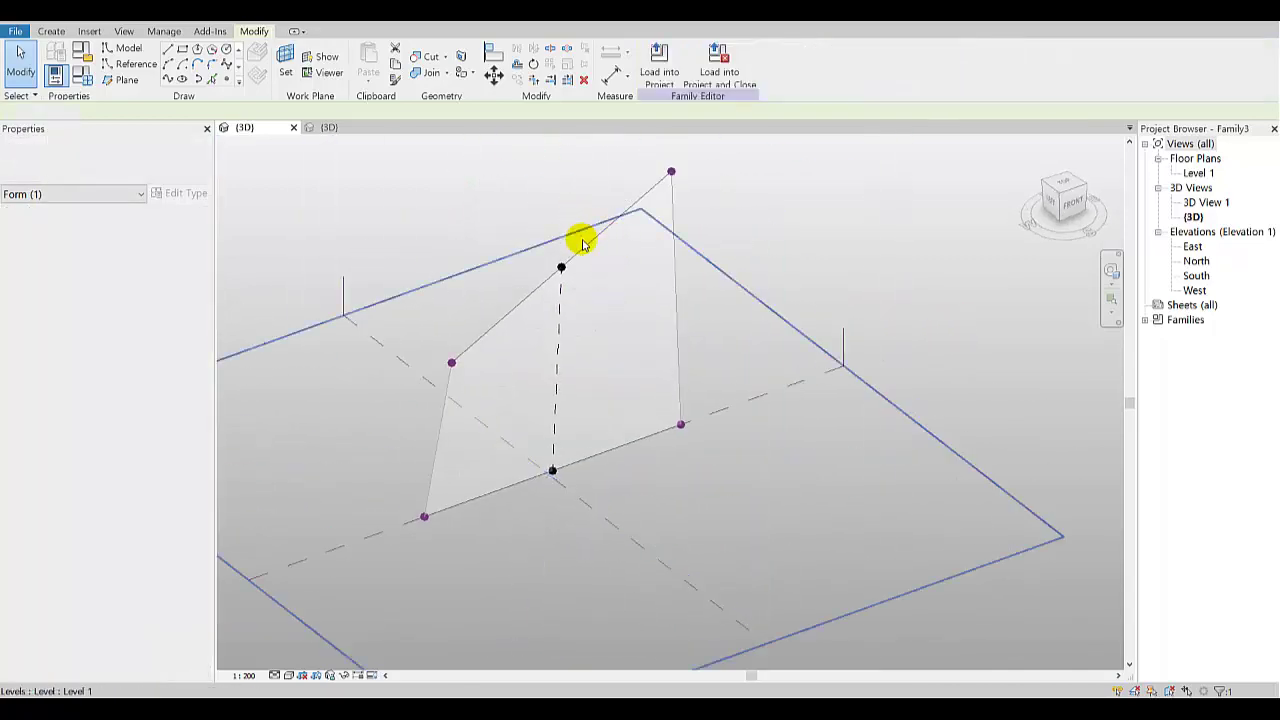
Step: Delete the wall form, place new reference points, and draw a spline through all three
click(585, 248)
key(Delete)
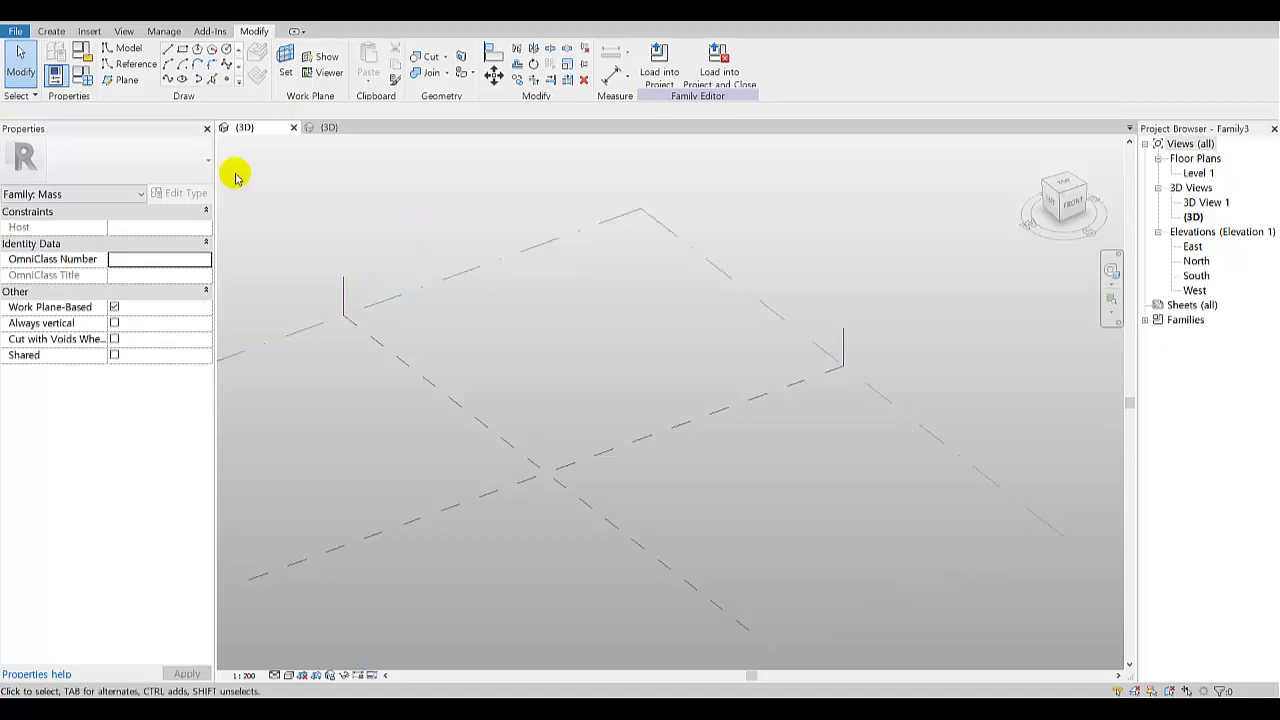
click(138, 66)
click(226, 79)
click(397, 471)
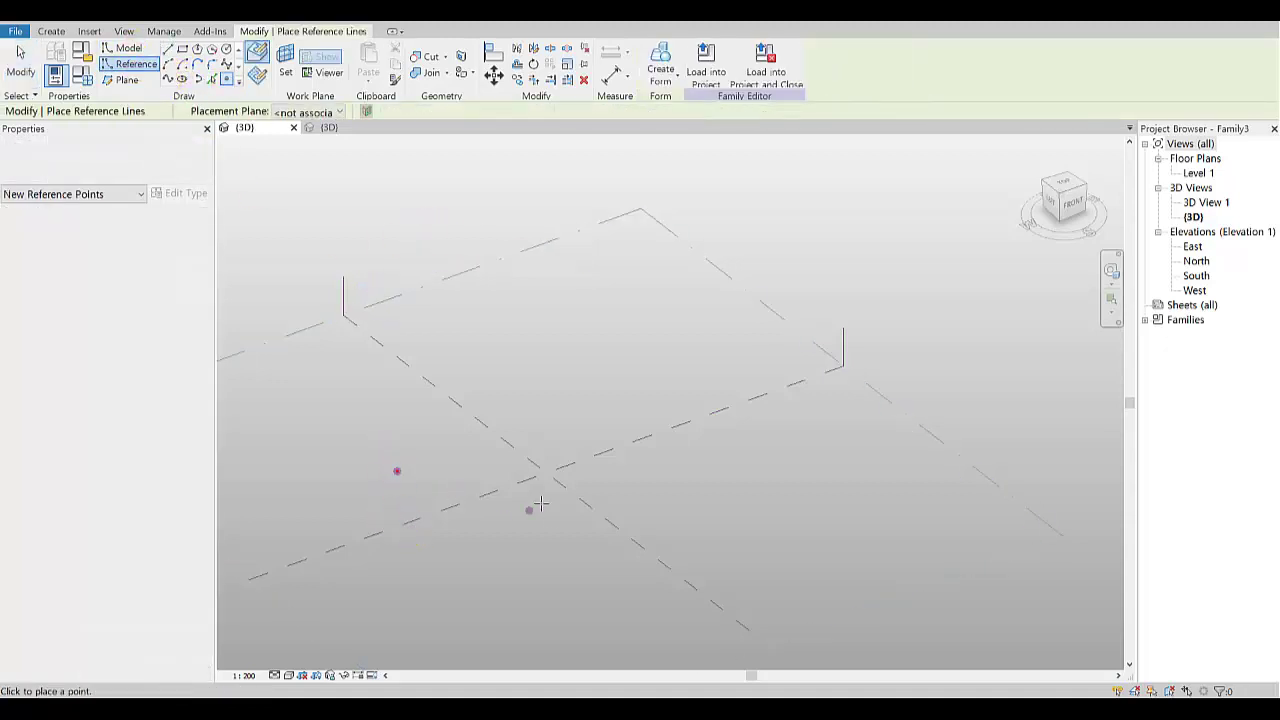
click(561, 527)
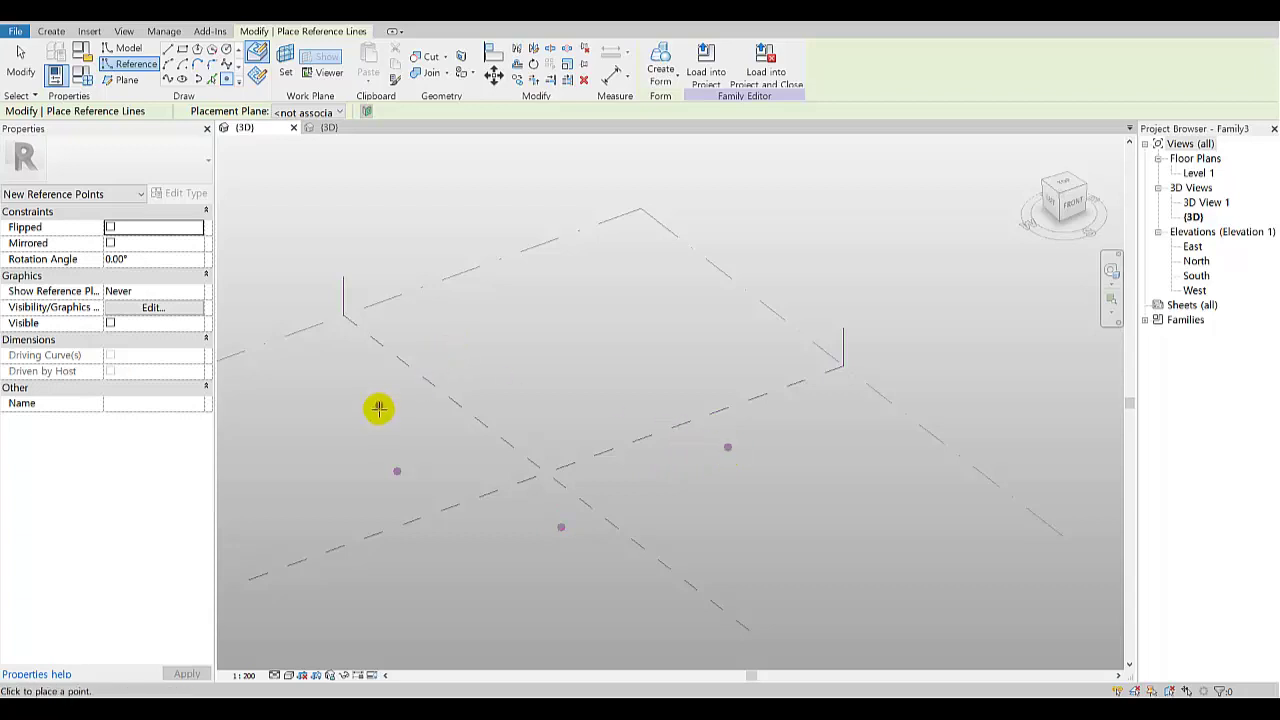
key(Escape)
key(Escape)
drag(352, 366, 810, 578)
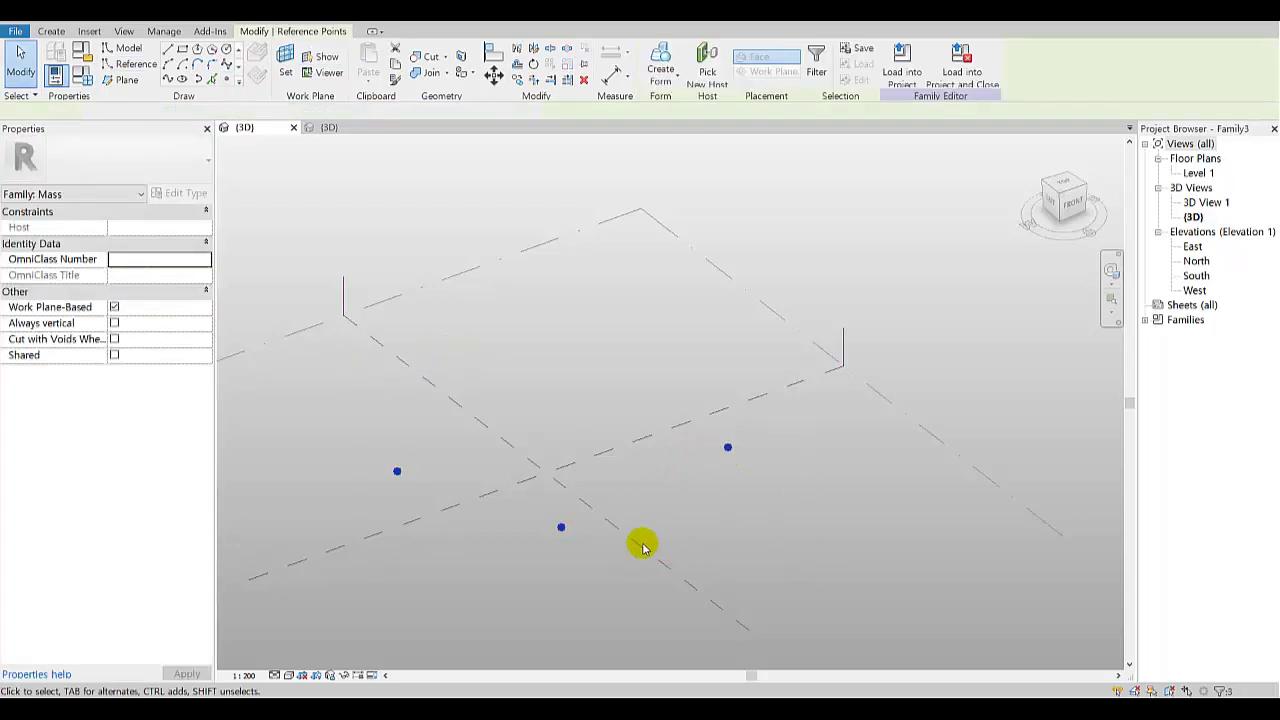
click(167, 79)
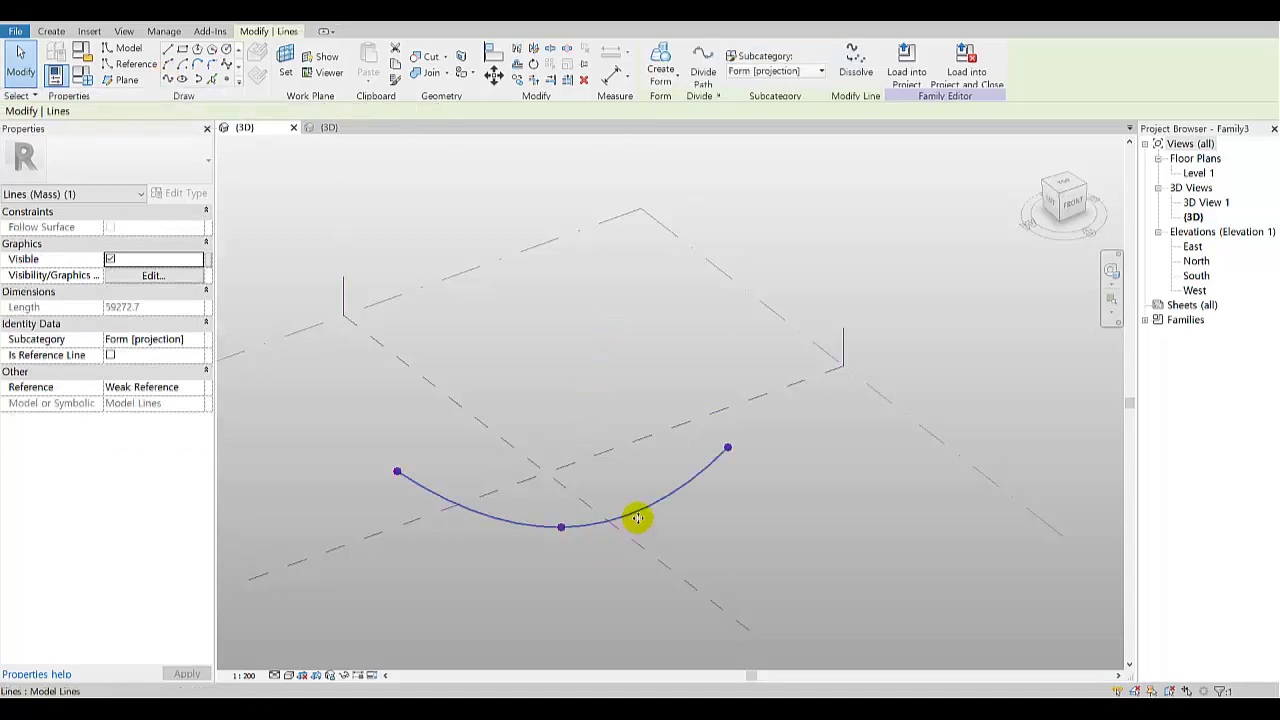
key(Escape)
Step: Make a solid form from the spline and raise its curved edge into a tall surface
click(642, 512)
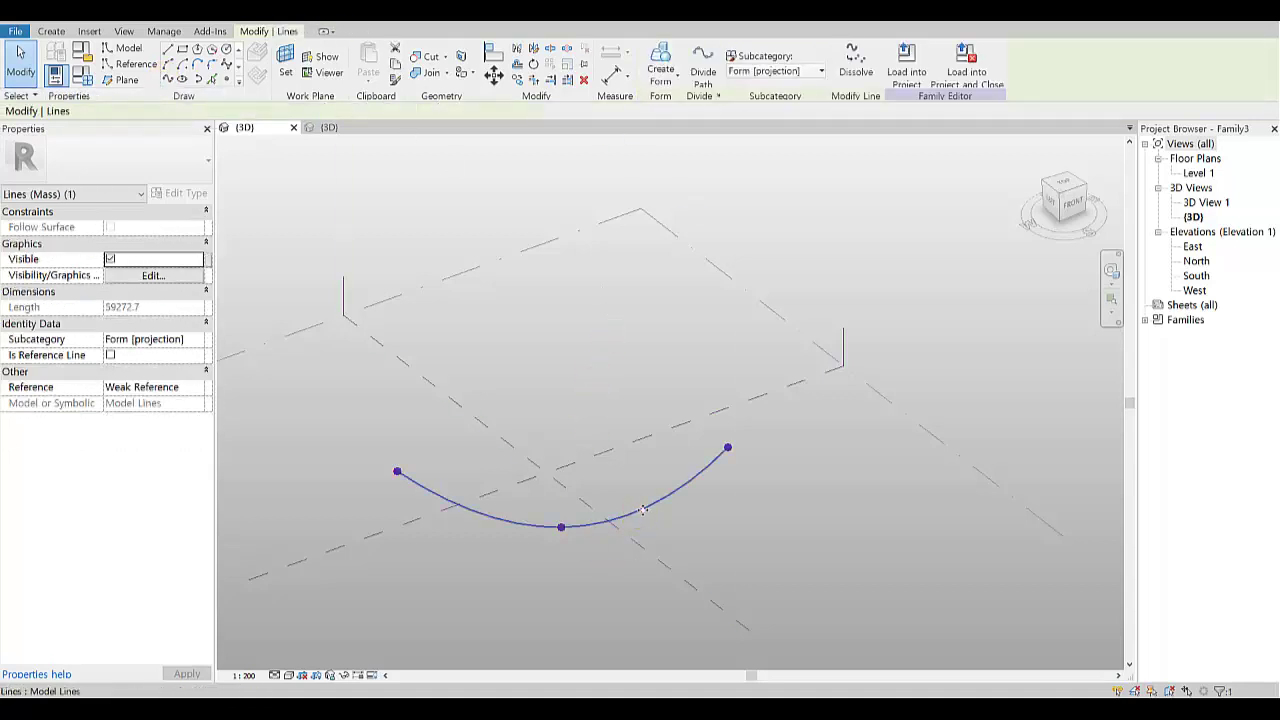
click(664, 72)
click(652, 101)
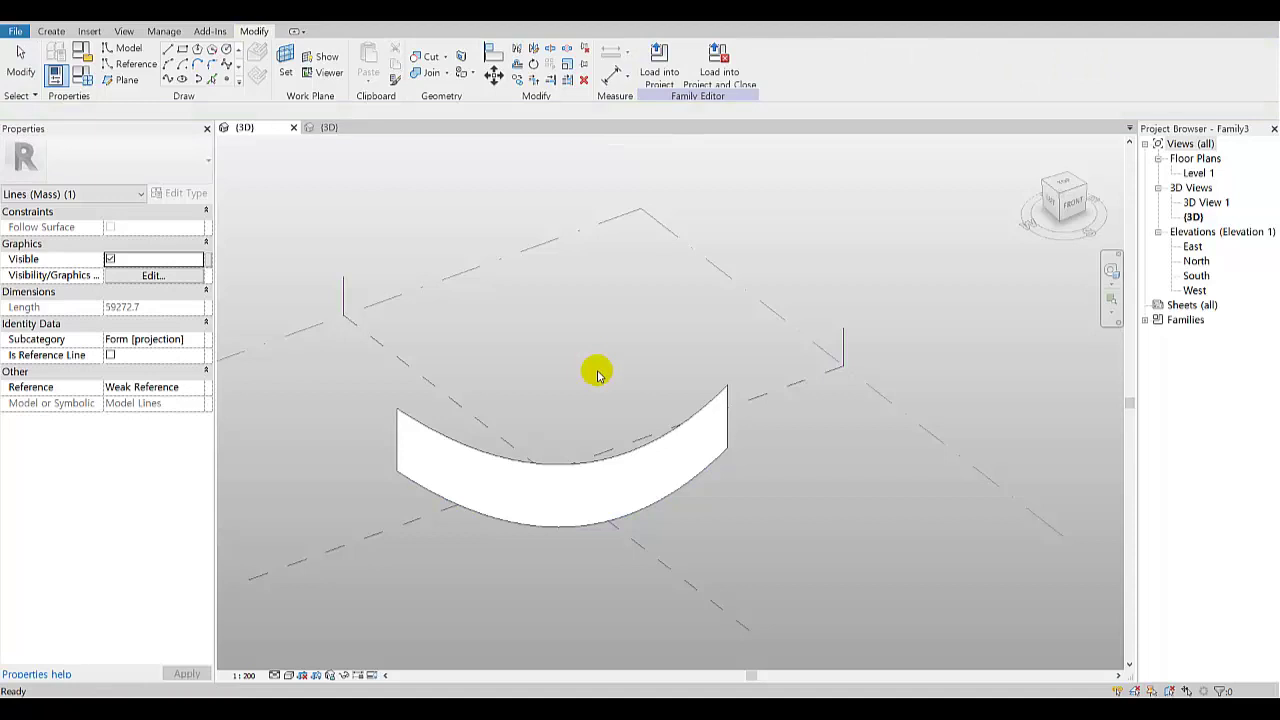
click(600, 457)
key(Escape)
click(600, 464)
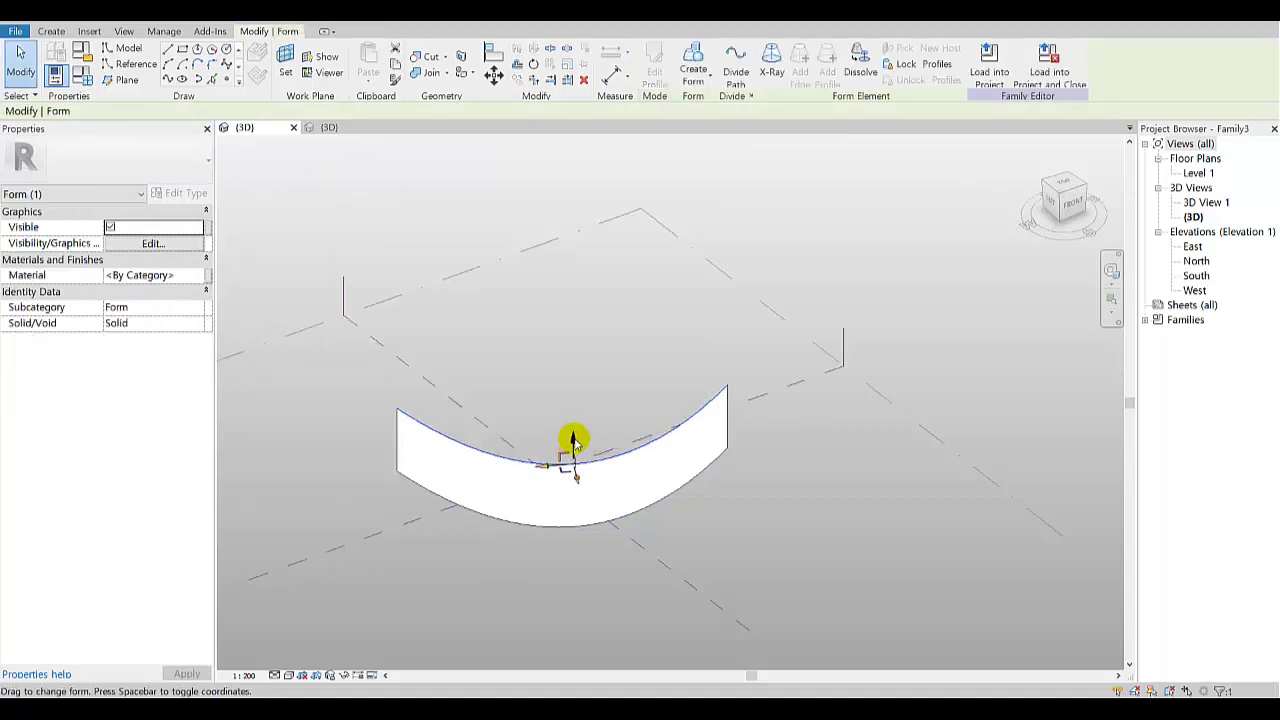
drag(572, 444, 610, 248)
key(Escape)
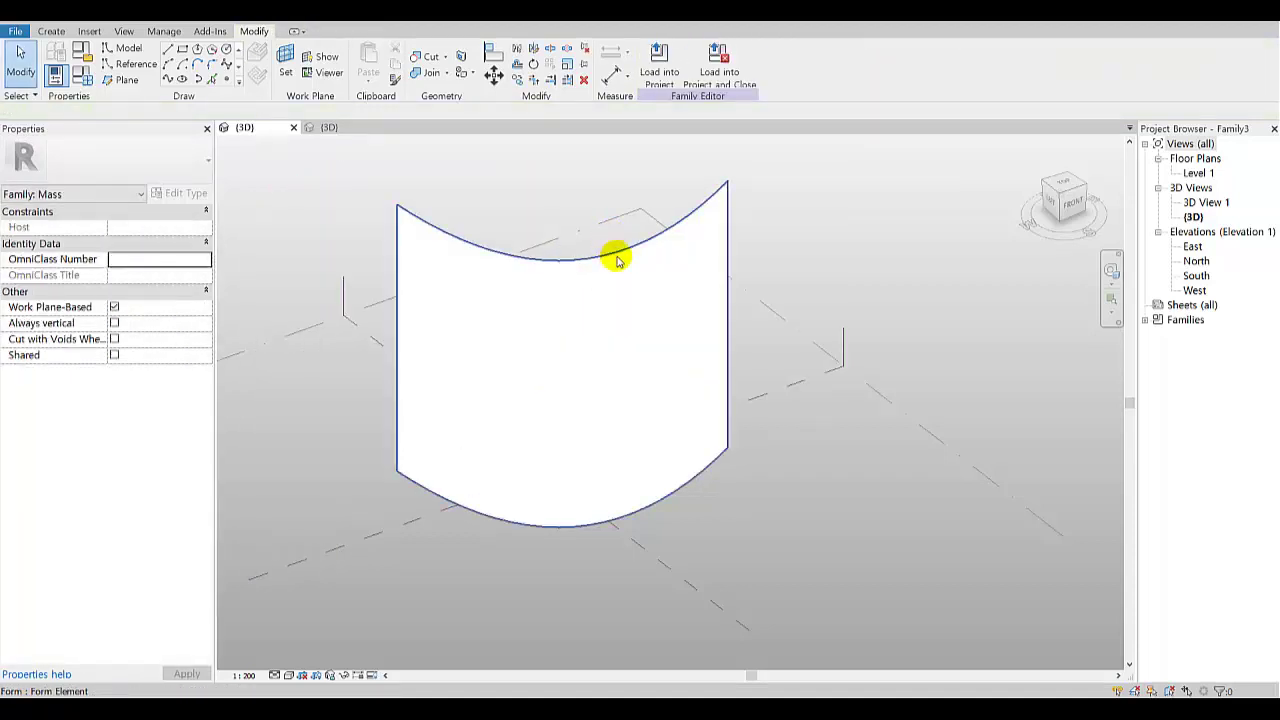
Step: Turn on X-Ray and lower the top-right corner vertex of the curved surface
click(617, 261)
click(771, 62)
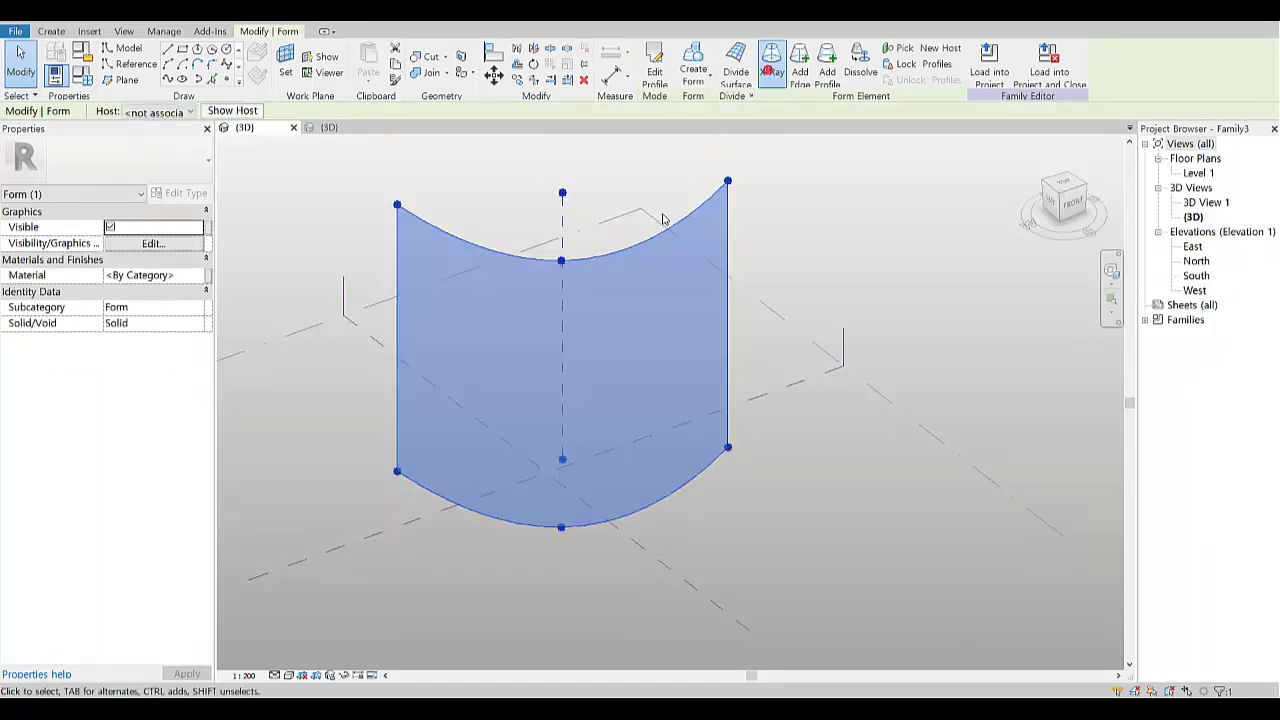
key(Escape)
click(728, 182)
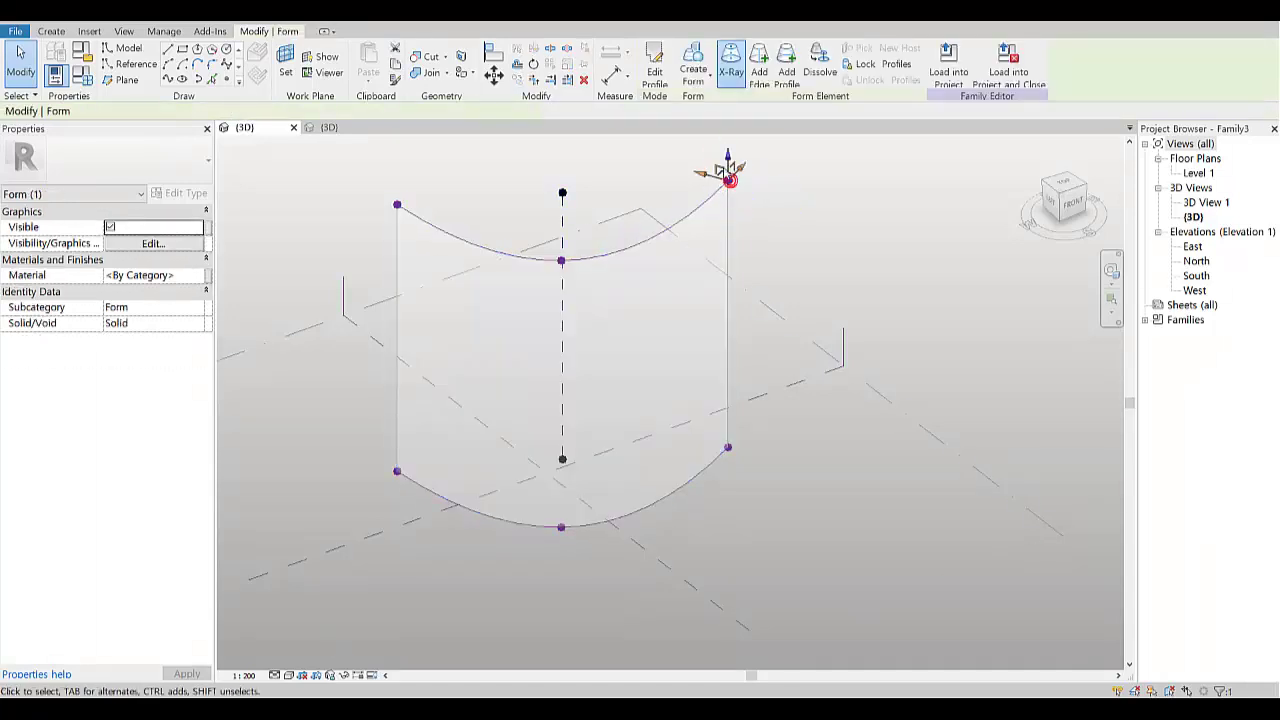
drag(728, 160, 676, 236)
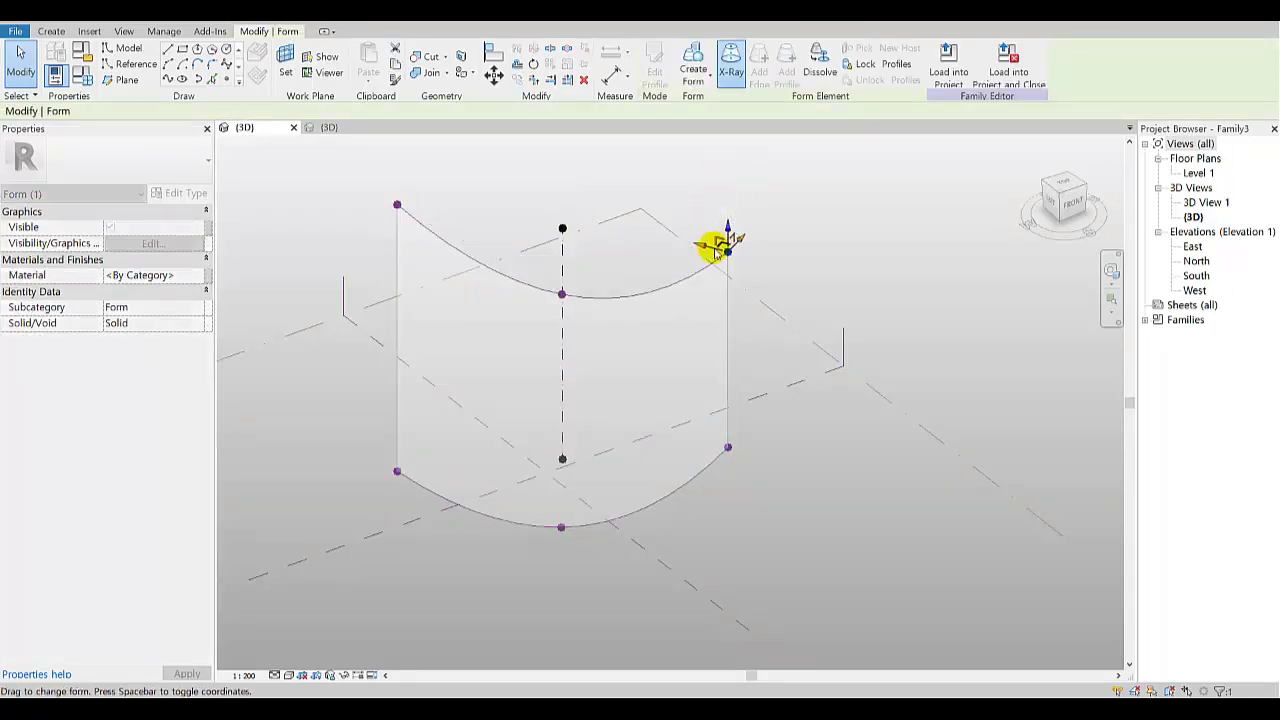
key(Escape)
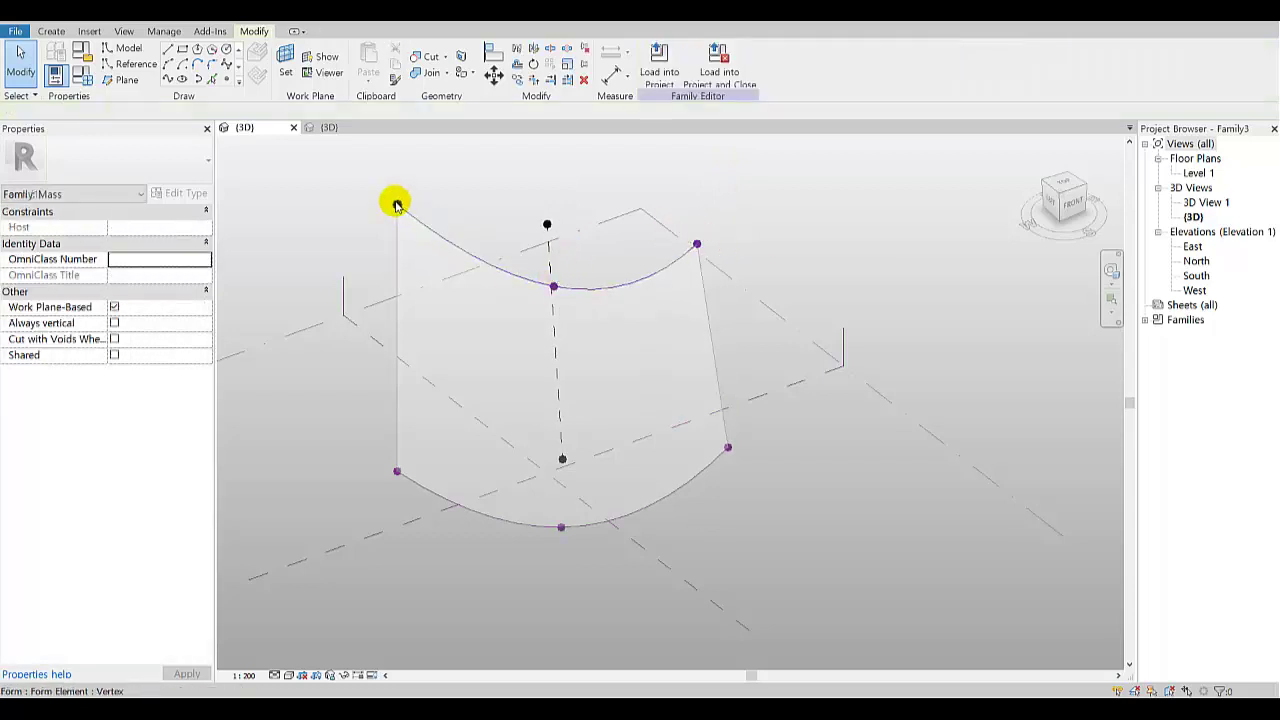
Step: Lower the top-left corner and raise the top edge's midpoint to flatten it
click(398, 205)
mouse_move(399, 186)
mouse_down()
mouse_move(421, 277)
mouse_move(440, 244)
mouse_up()
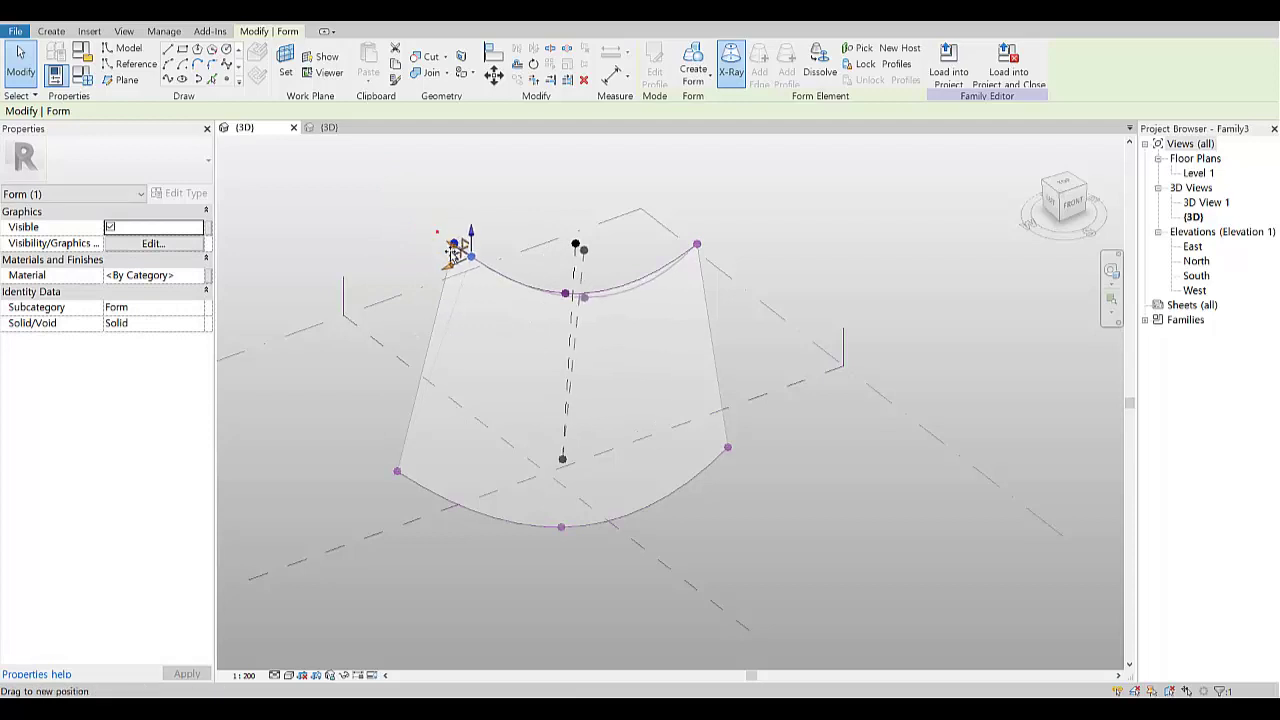
click(586, 297)
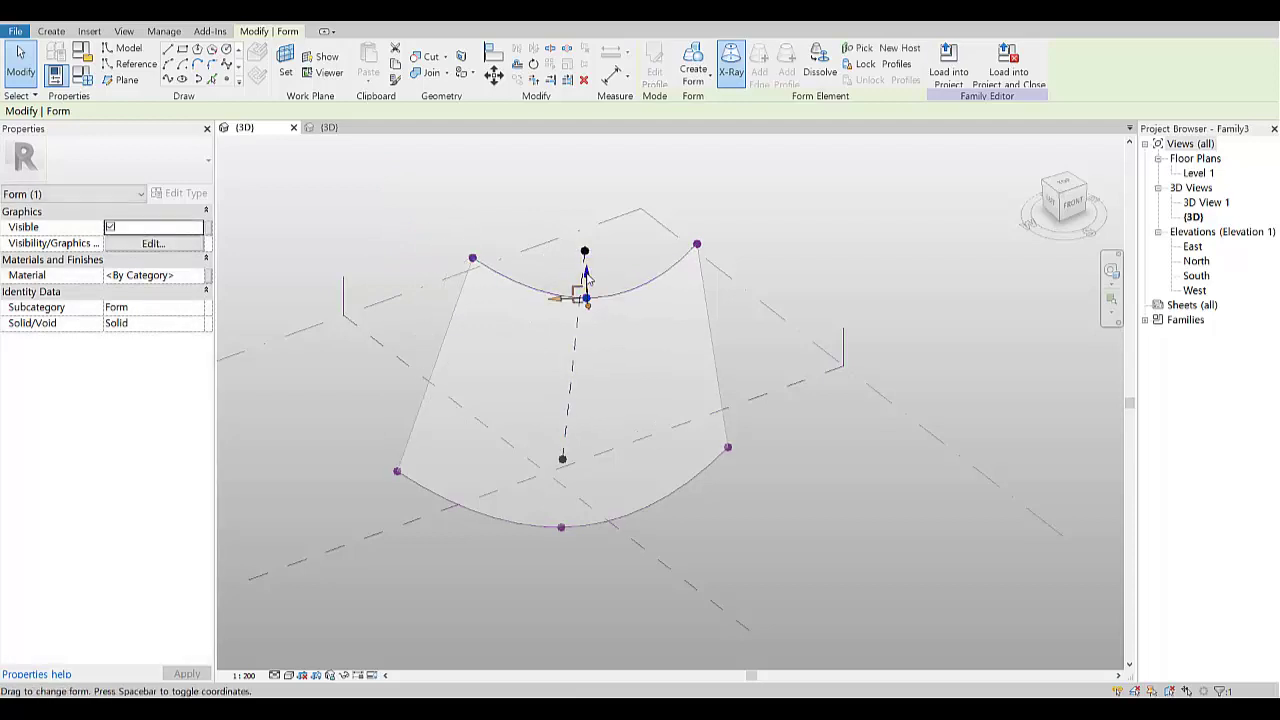
drag(587, 278, 586, 251)
key(Escape)
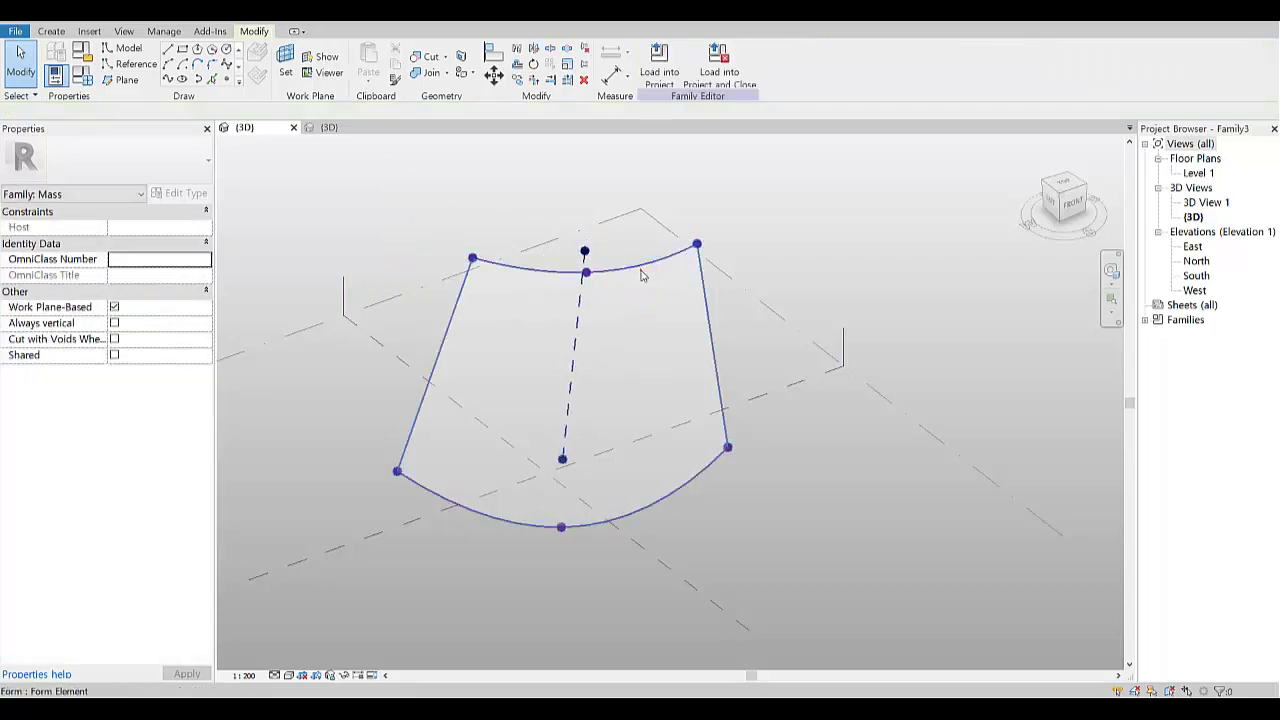
click(712, 270)
click(735, 65)
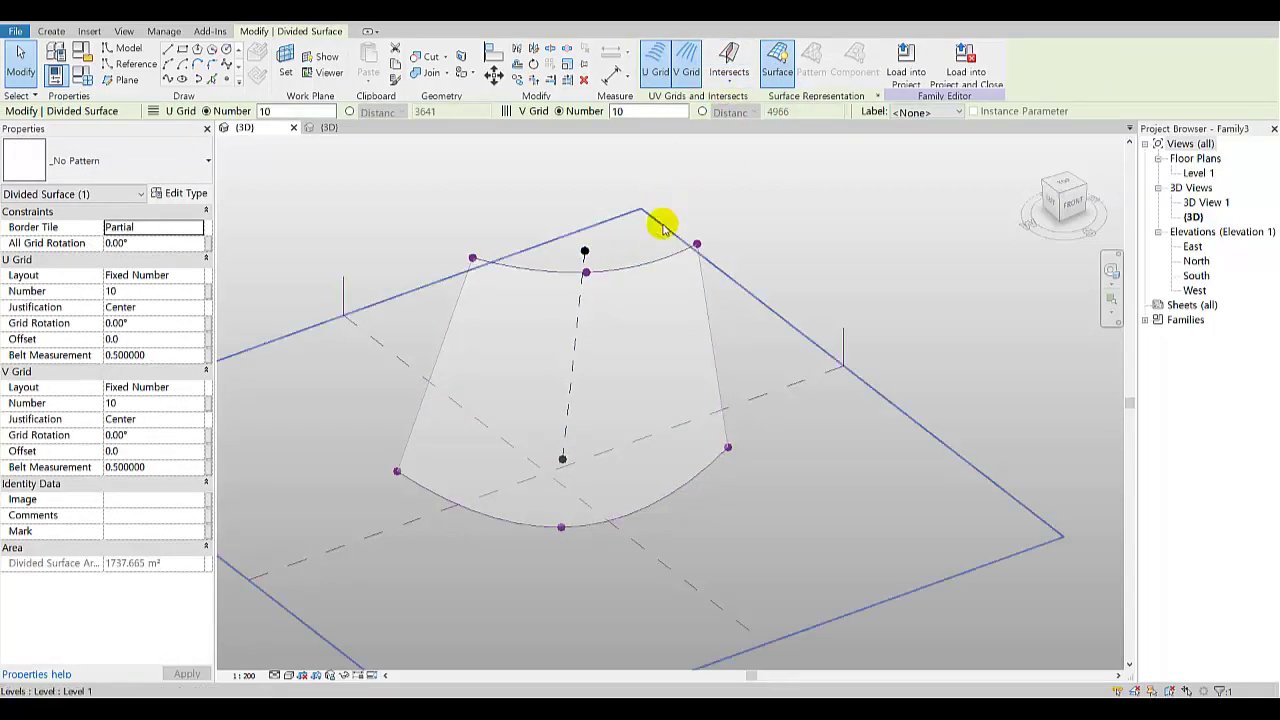
Step: Divide the tapered form into a 10 × 10 U/V grid and turn on node display
click(688, 250)
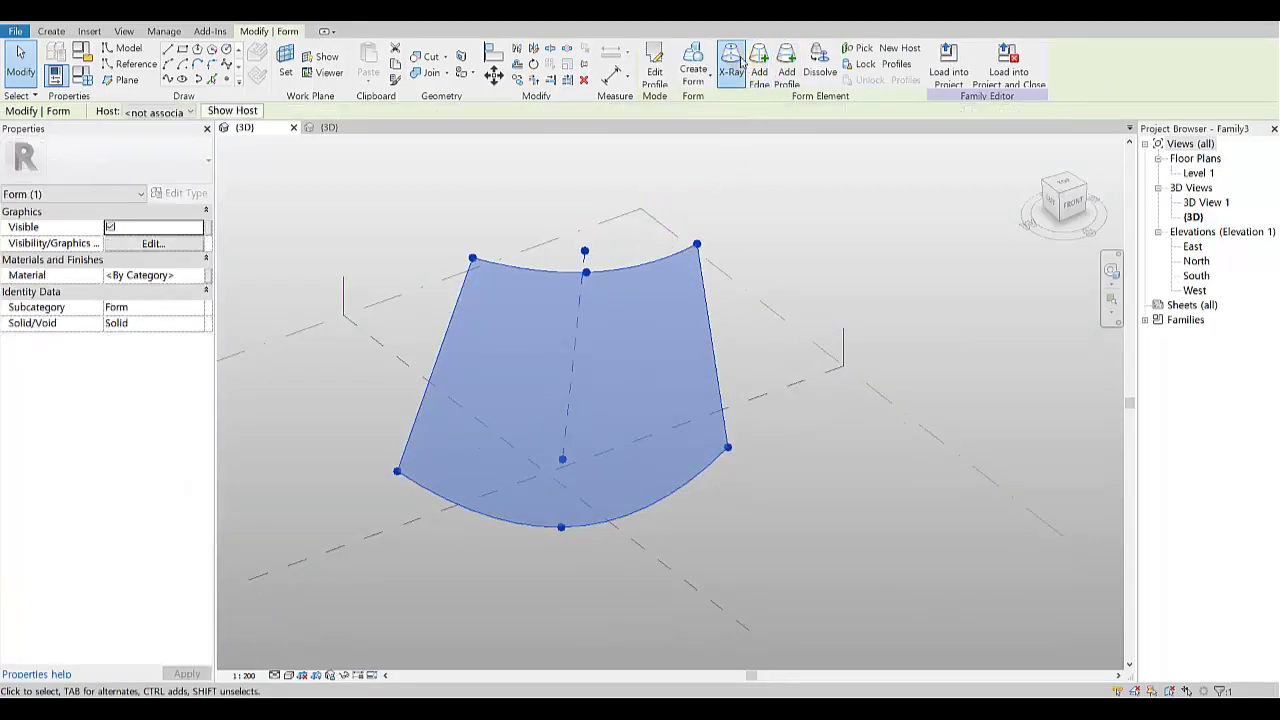
click(742, 65)
click(677, 290)
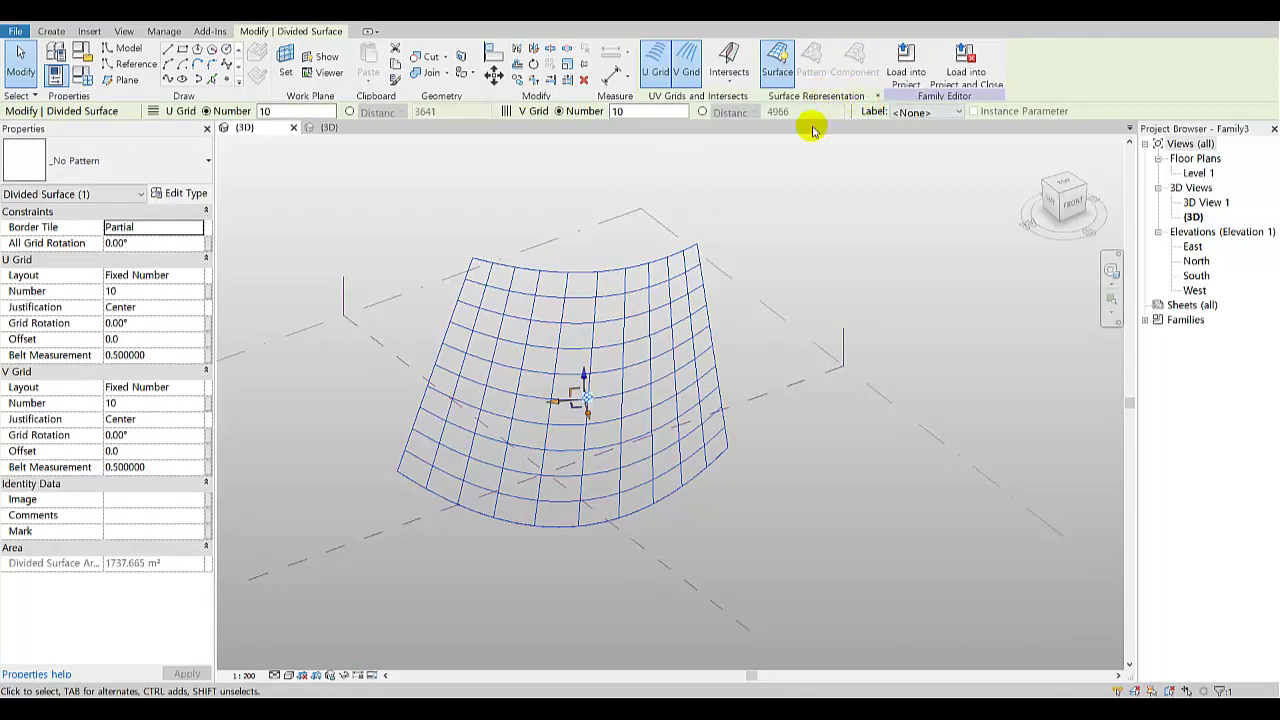
click(877, 96)
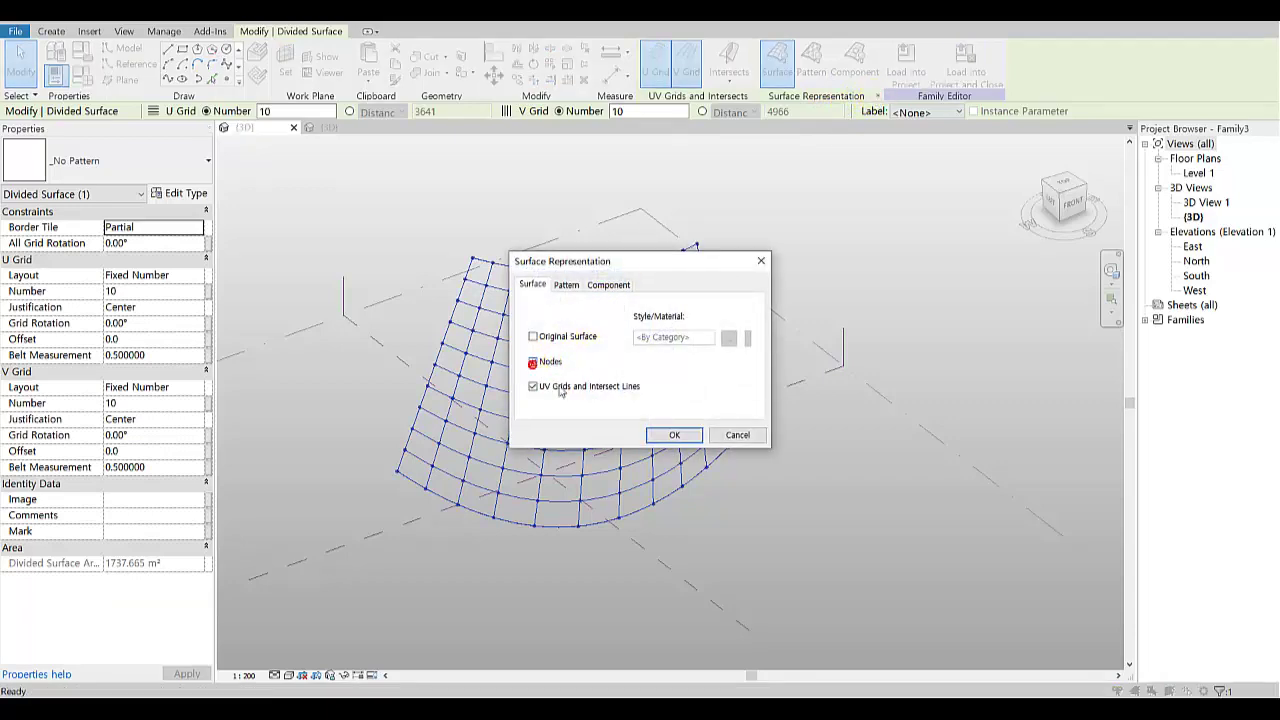
click(672, 437)
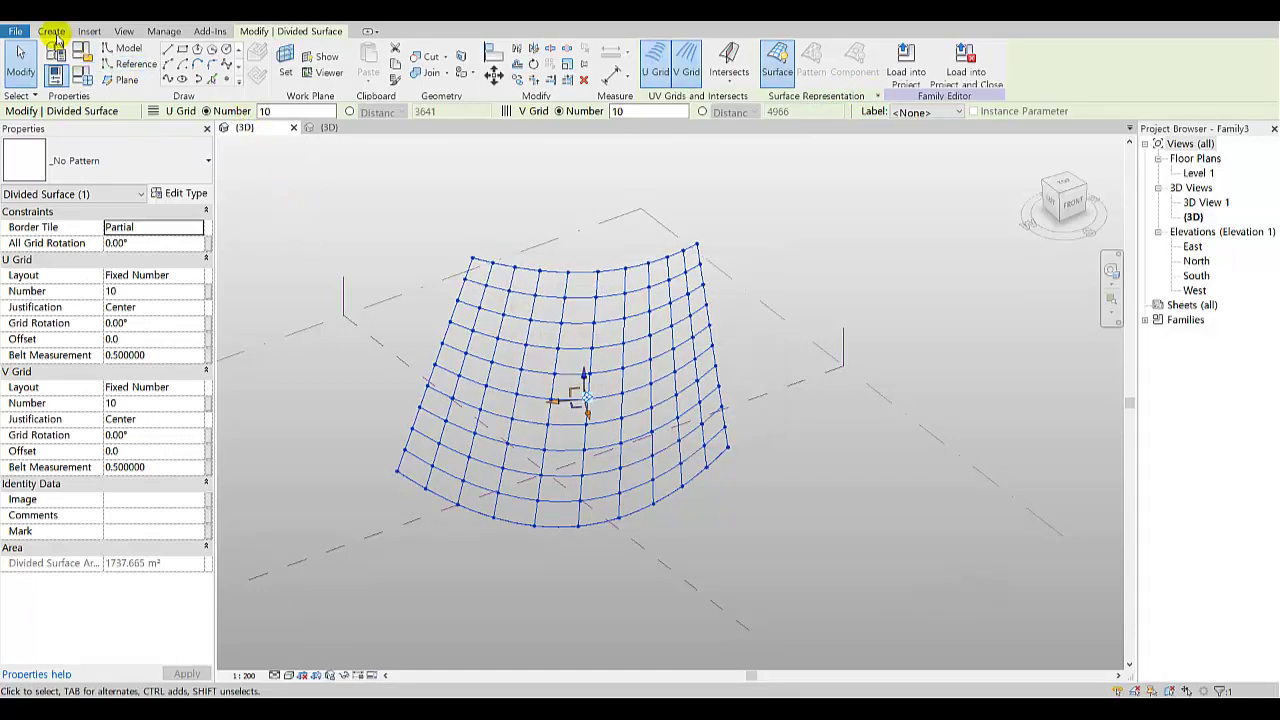
click(51, 31)
Step: Place a Family4 adaptive panel on four lower-left grid nodes, then select it
click(372, 60)
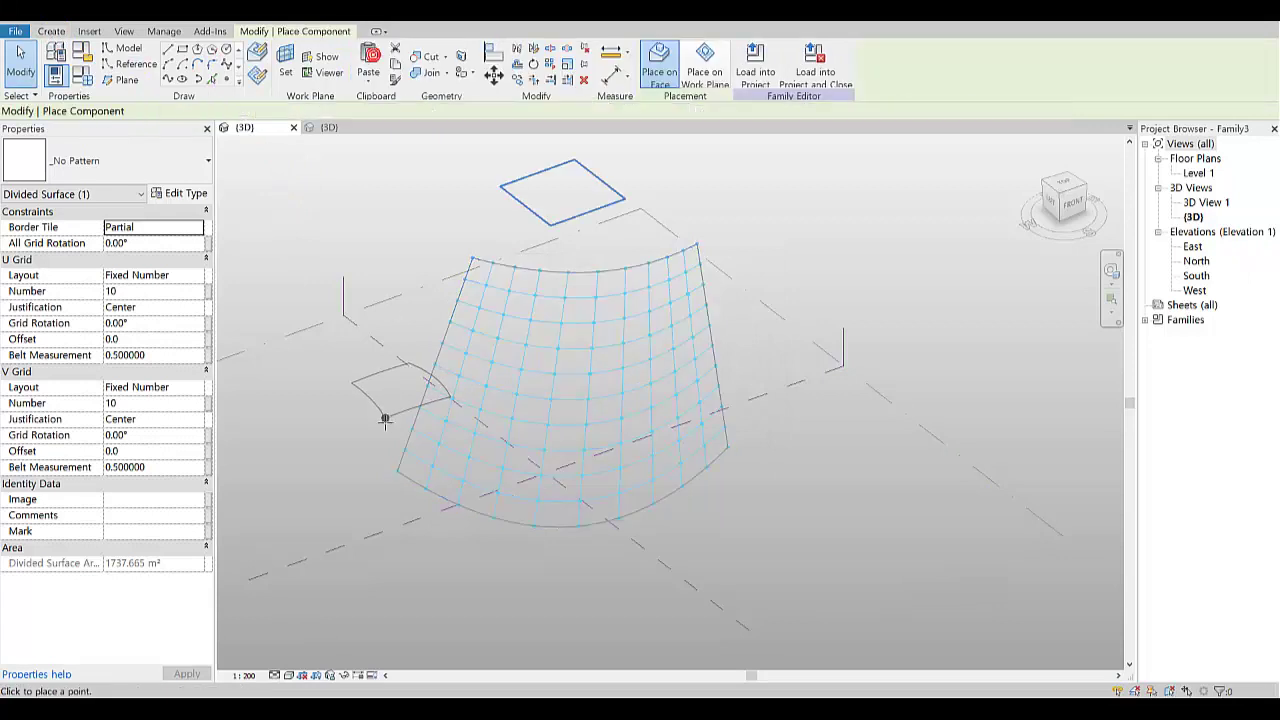
click(400, 470)
click(425, 491)
click(452, 505)
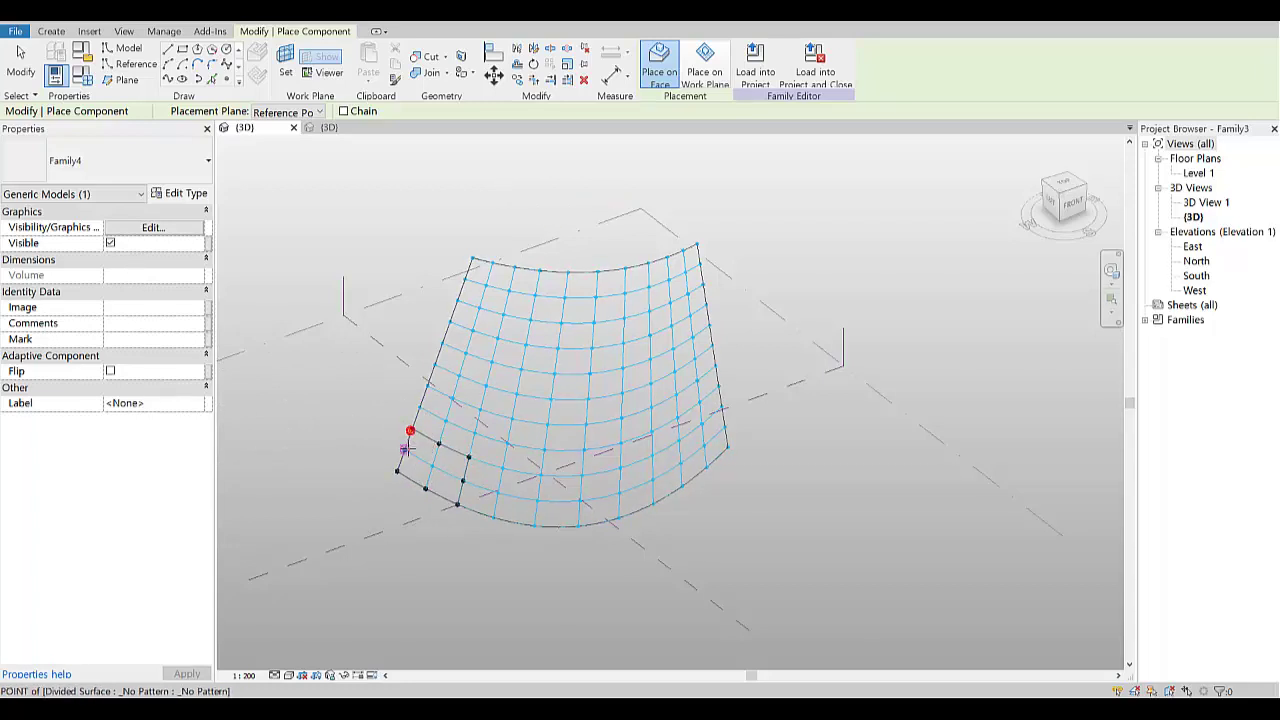
click(428, 449)
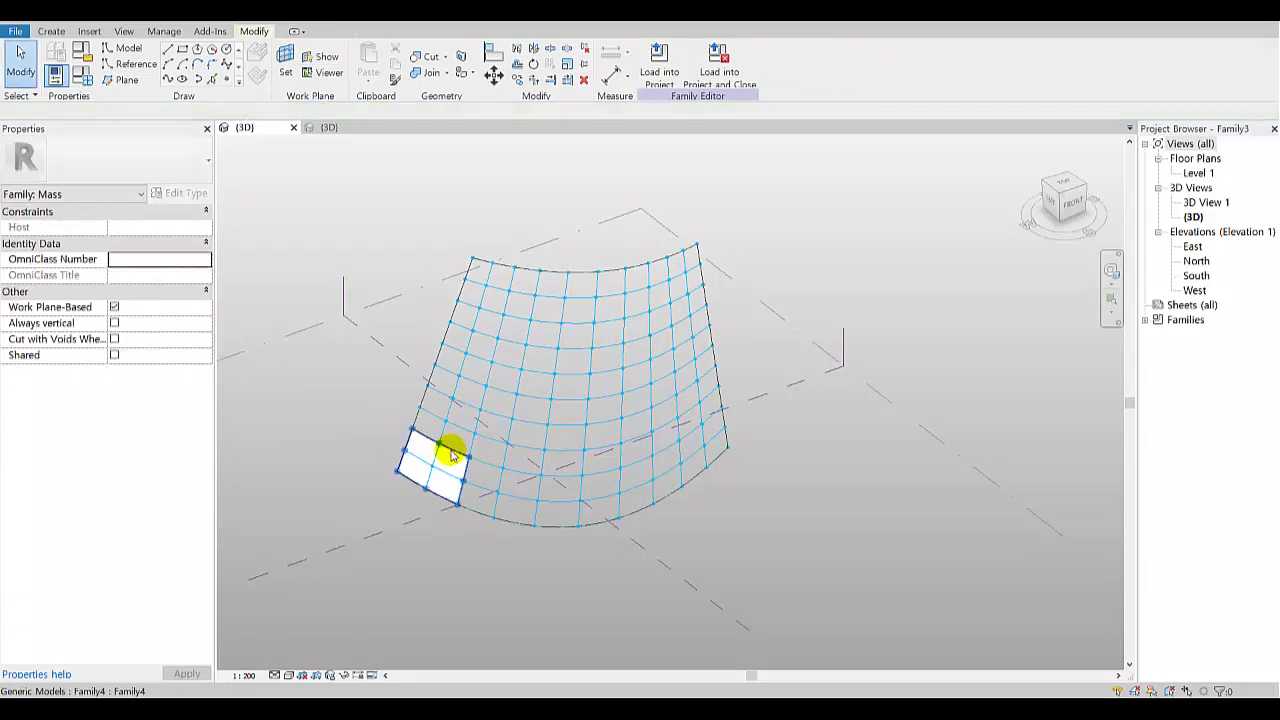
click(452, 456)
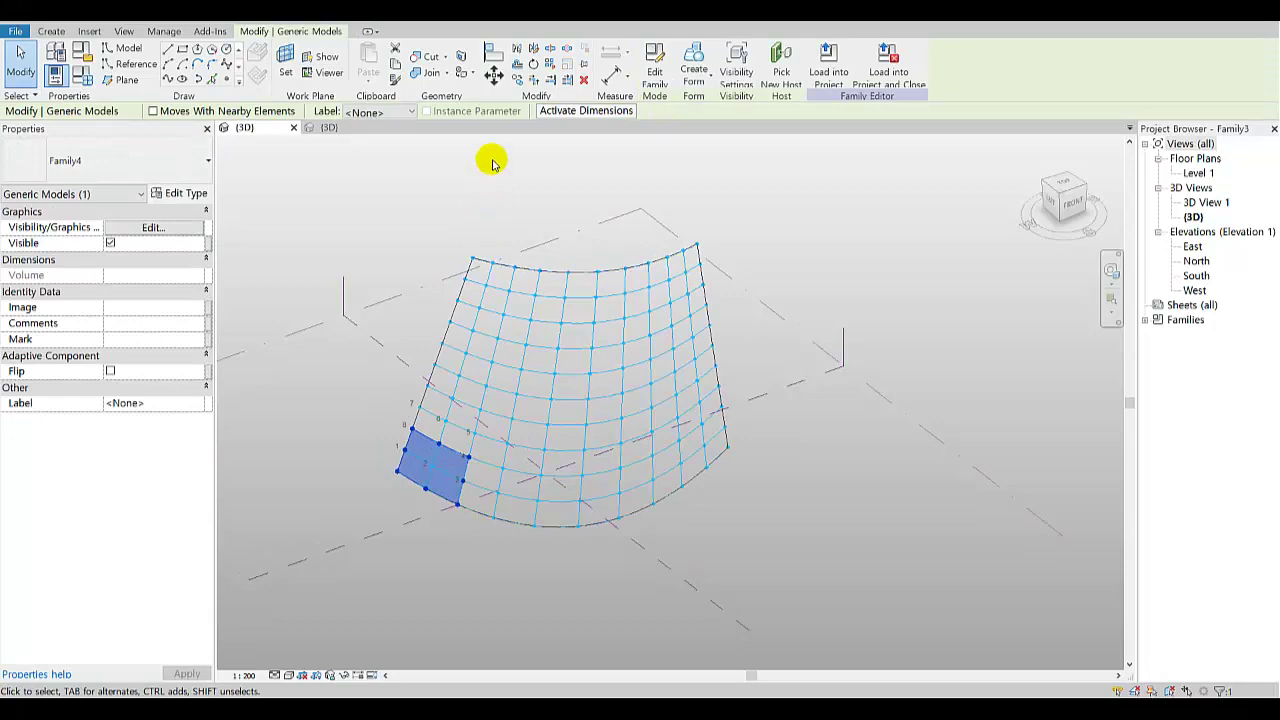
Step: Repeat the selected Family4 panel across the whole surface and orbit to check it
click(551, 66)
mouse_move(651, 409)
shift+middle_down()
mouse_move(551, 420)
mouse_move(689, 409)
mouse_move(874, 360)
mouse_move(783, 446)
mouse_move(820, 414)
mouse_move(686, 400)
mouse_move(646, 360)
mouse_move(611, 397)
shift+middle_up()
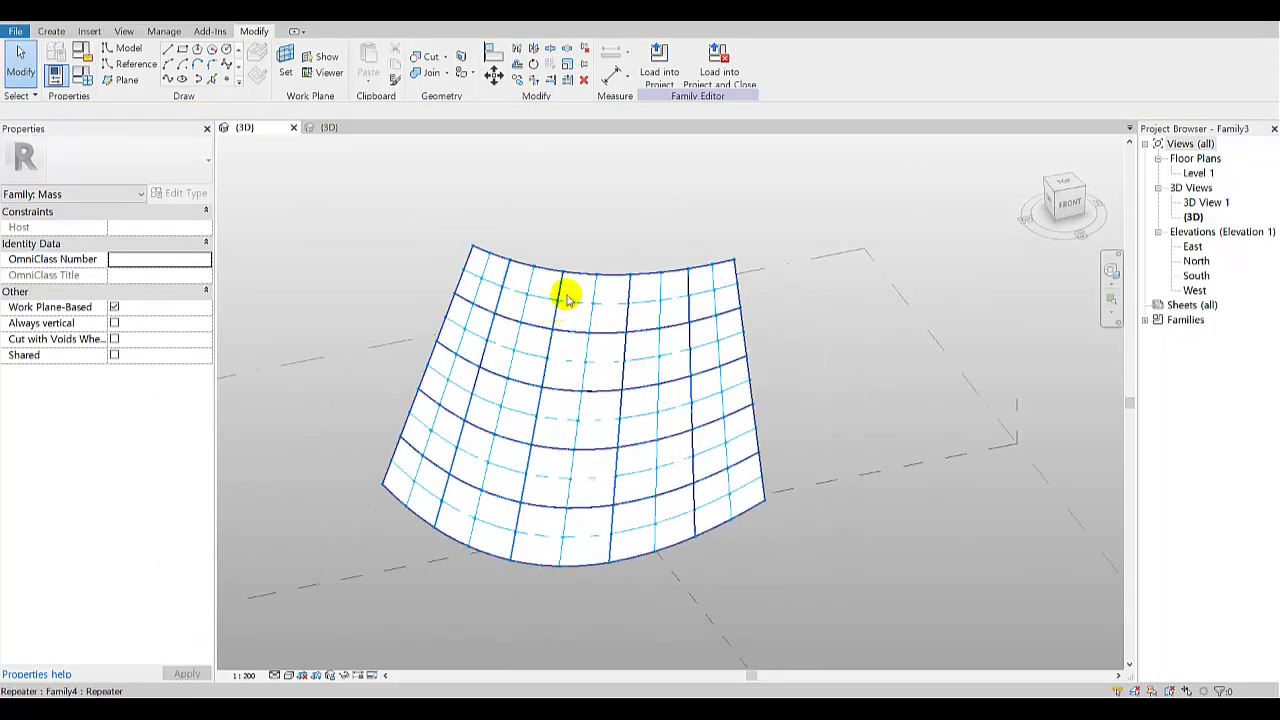